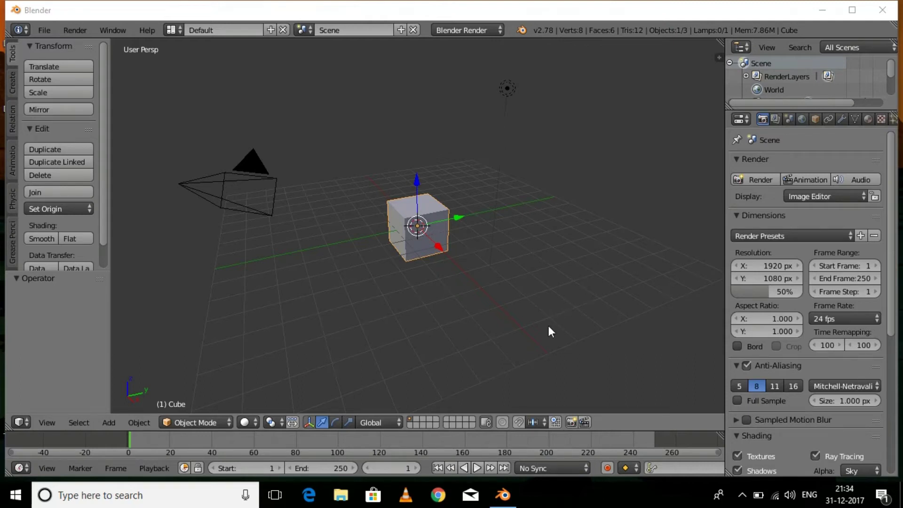
Delete the default cube and add a UV sphere at the origin
middle_drag(547, 323, 519, 305)
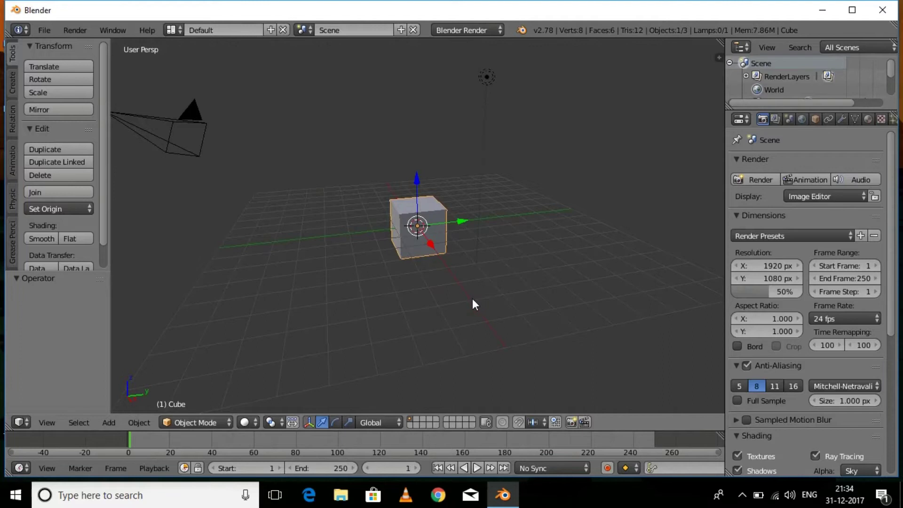
key(x)
click(433, 301)
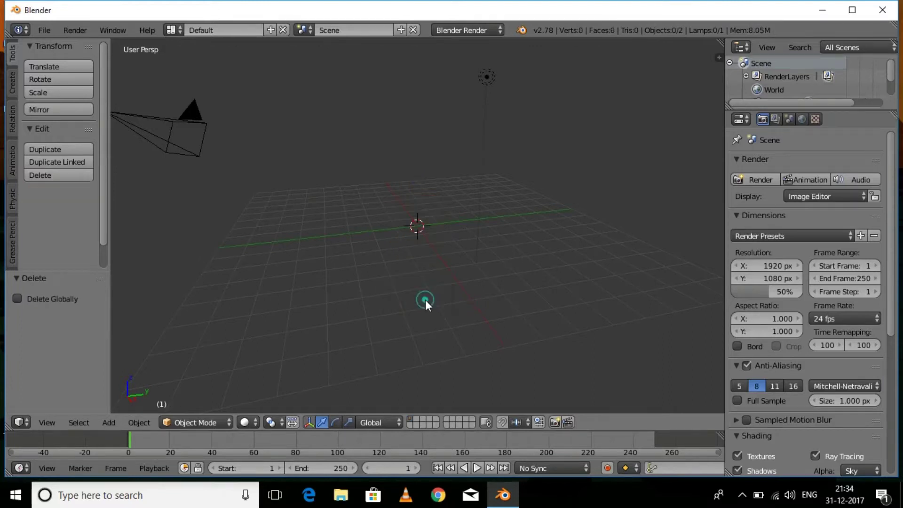
middle_drag(453, 284, 471, 301)
scroll(470, 304, up, 3)
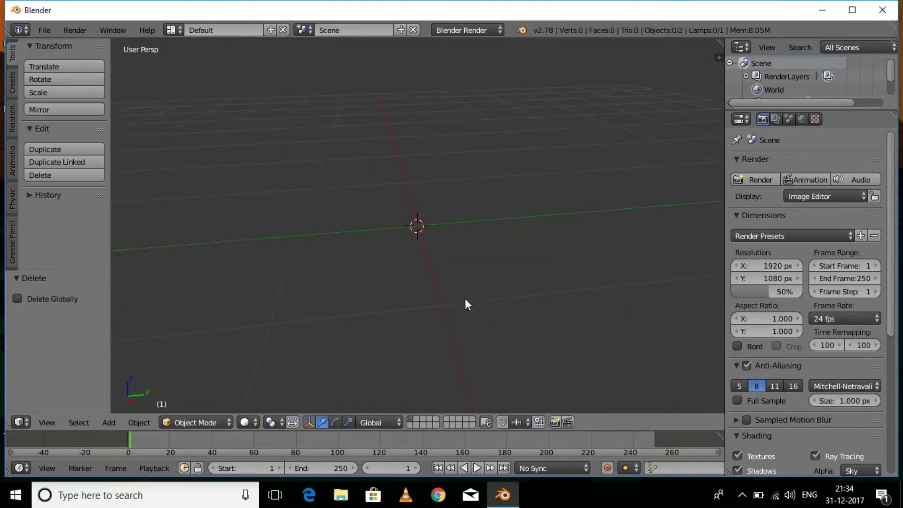
key(shift+a)
mouse_move(423, 250)
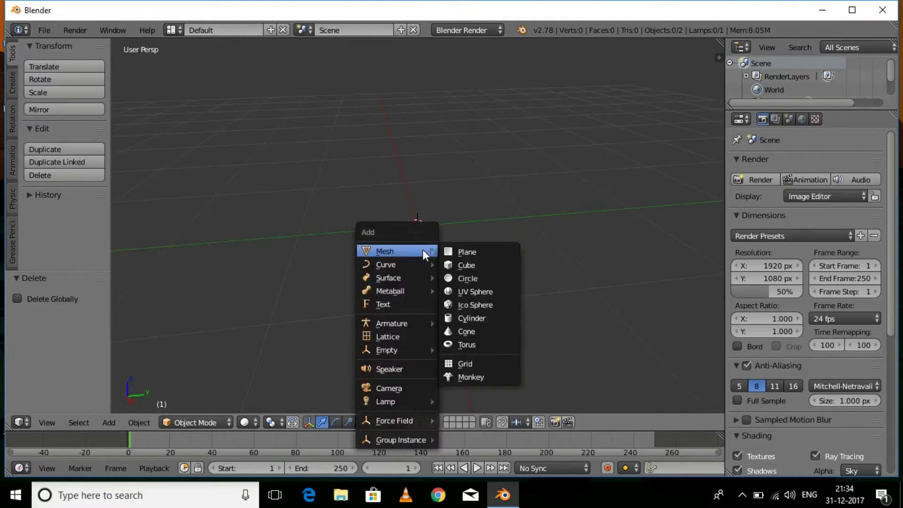
click(475, 292)
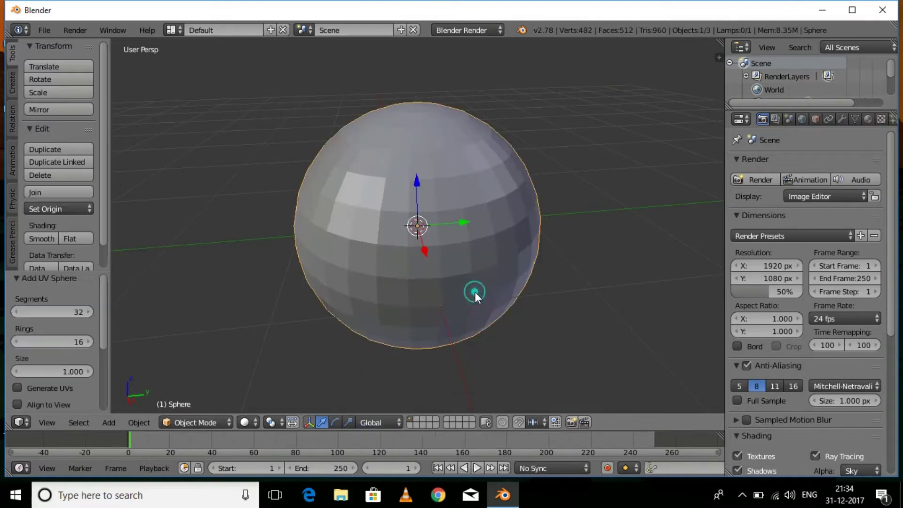
scroll(476, 292, down, 3)
scroll(503, 301, up, 2)
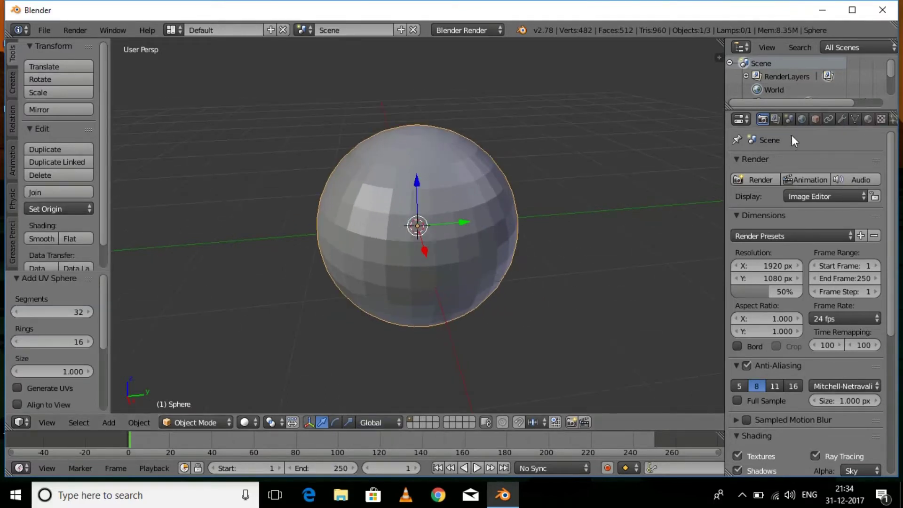
Give the sphere a level-2 Subdivision Surface modifier and smooth shading, then enter Edit Mode
click(842, 120)
click(799, 162)
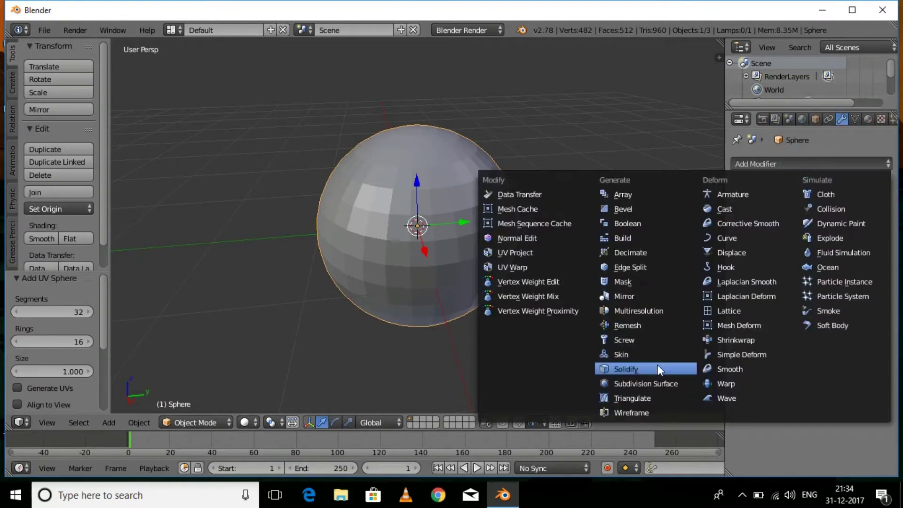
click(652, 382)
click(803, 255)
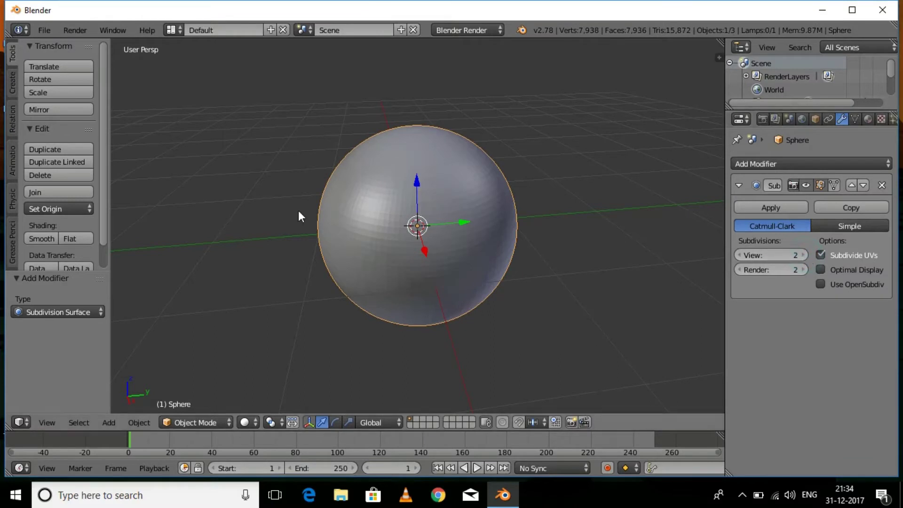
click(47, 239)
middle_drag(583, 312, 504, 306)
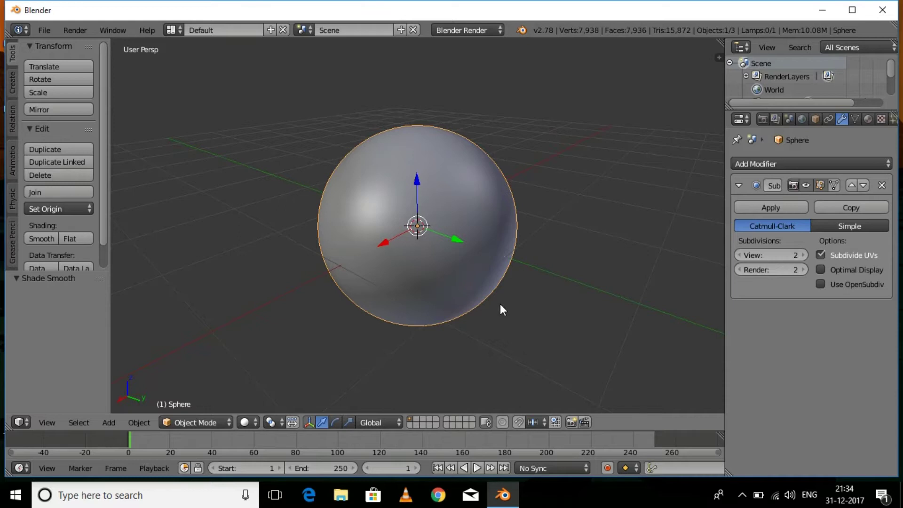
key(Tab)
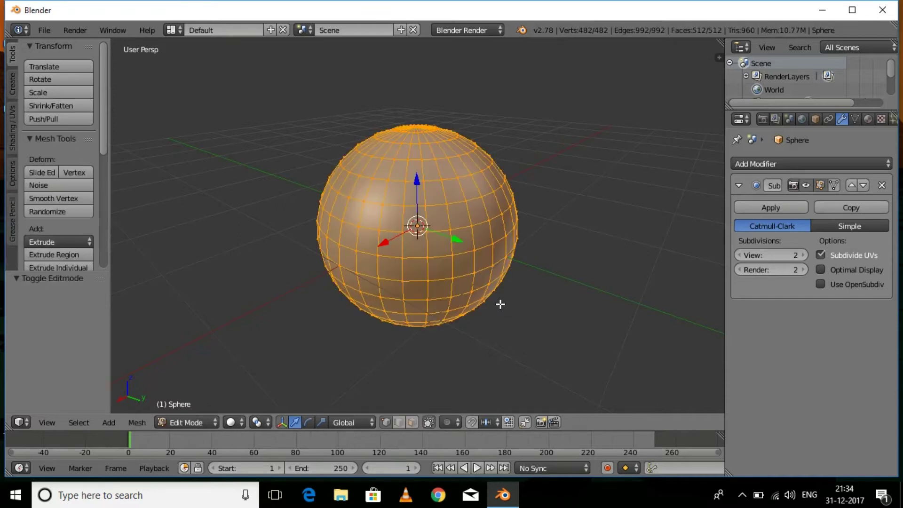
Show the sphere in wireframe from the orthographic right view and deselect all vertices
click(238, 422)
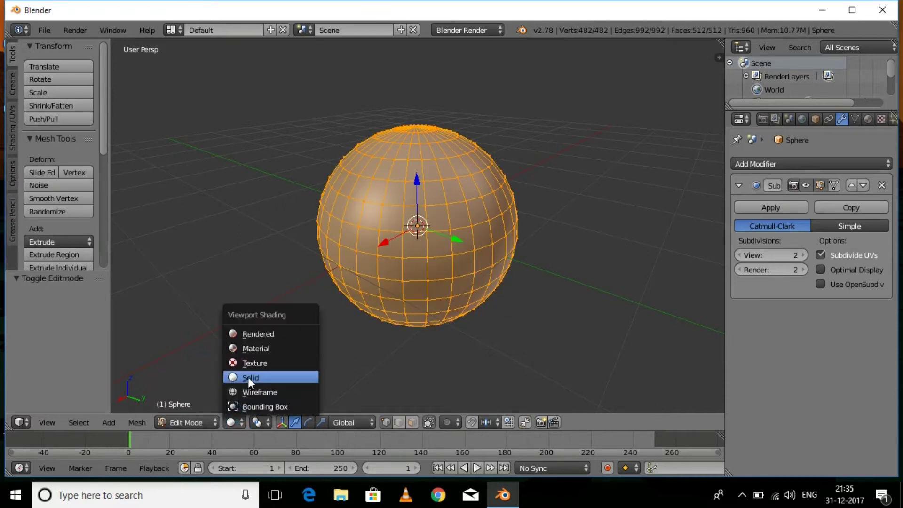
click(247, 391)
middle_drag(298, 362, 356, 353)
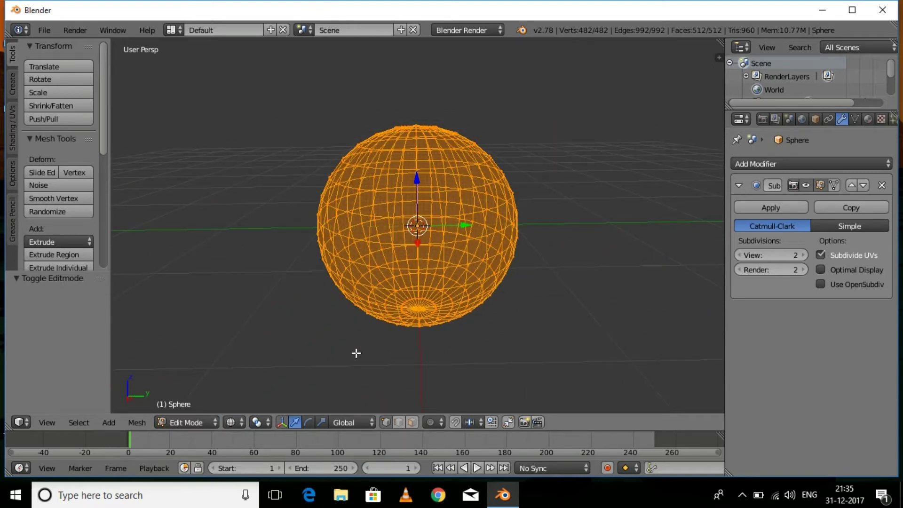
key(KP_5)
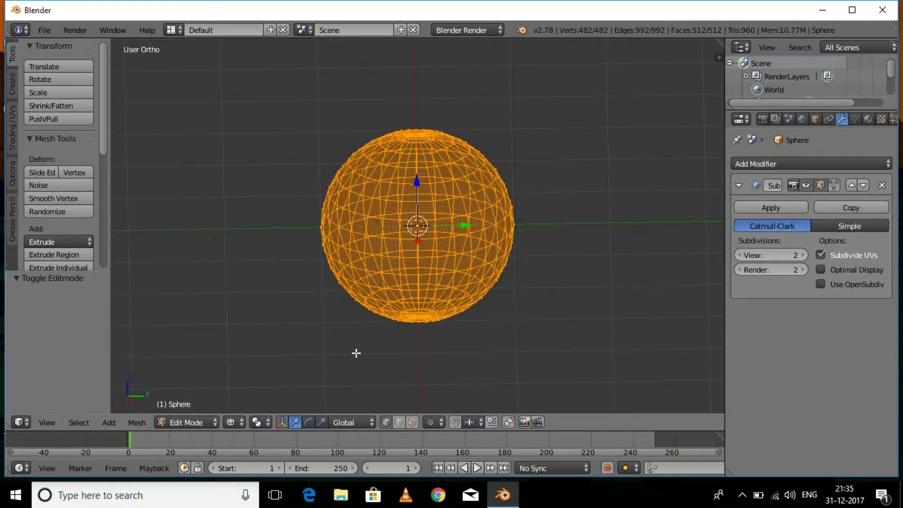
key(KP_3)
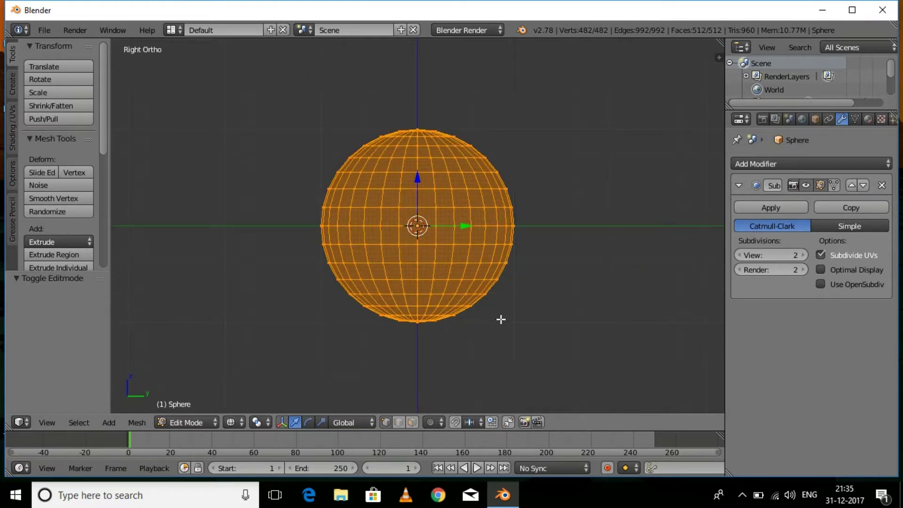
scroll(501, 319, up, 3)
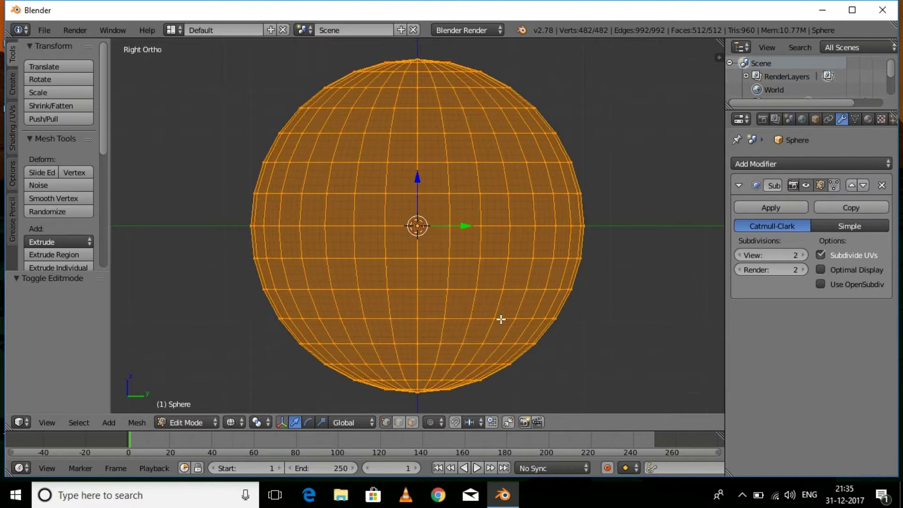
key(a)
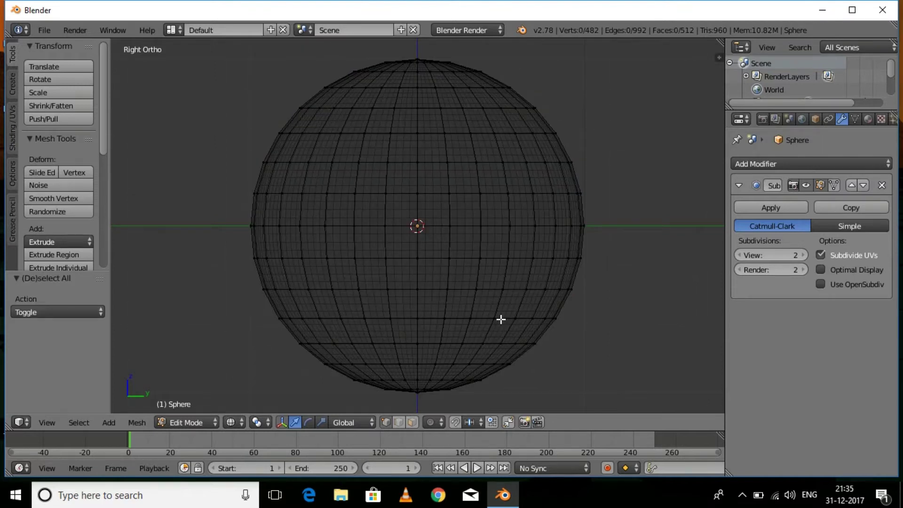
Box-select the sphere's right-half vertices and delete them, leaving a hemisphere
key(b)
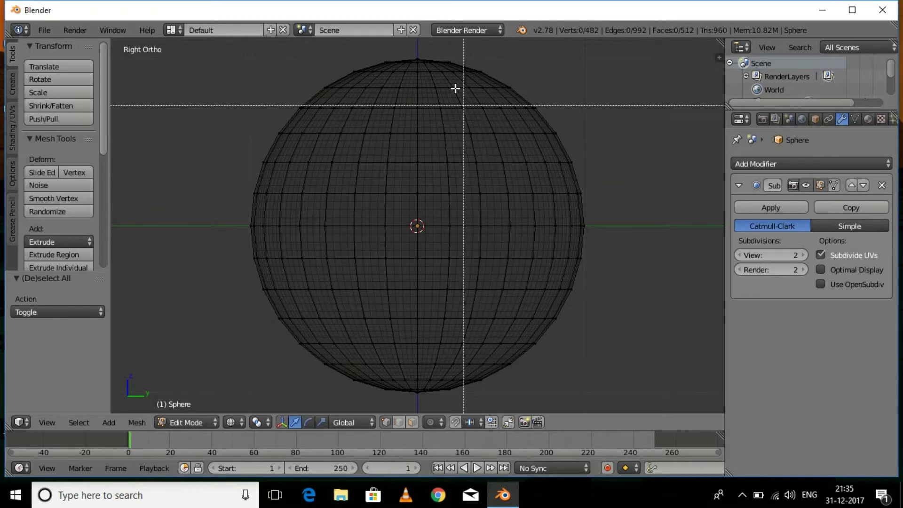
drag(423, 47, 657, 419)
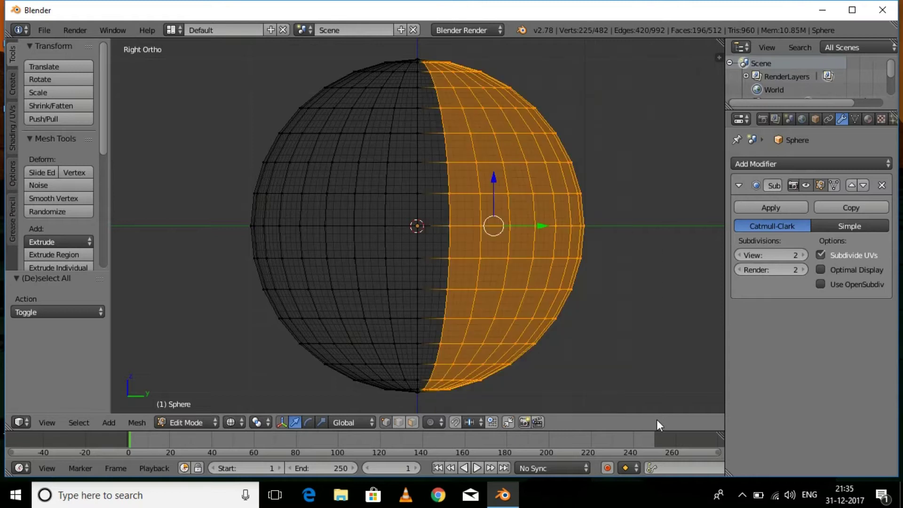
key(x)
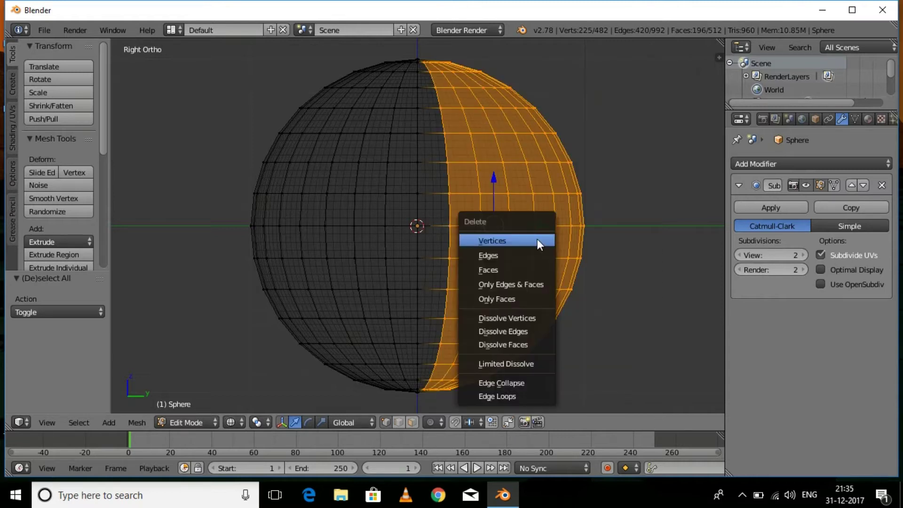
click(537, 239)
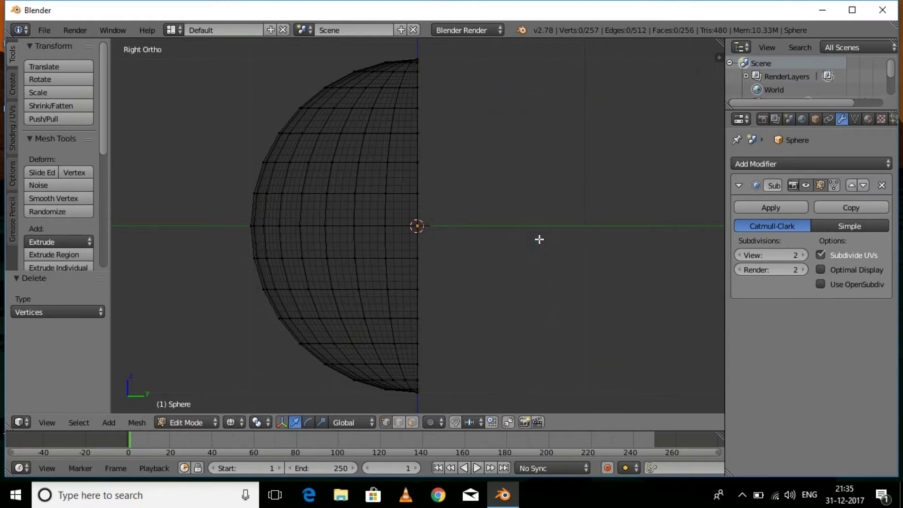
middle_drag(552, 256, 512, 273)
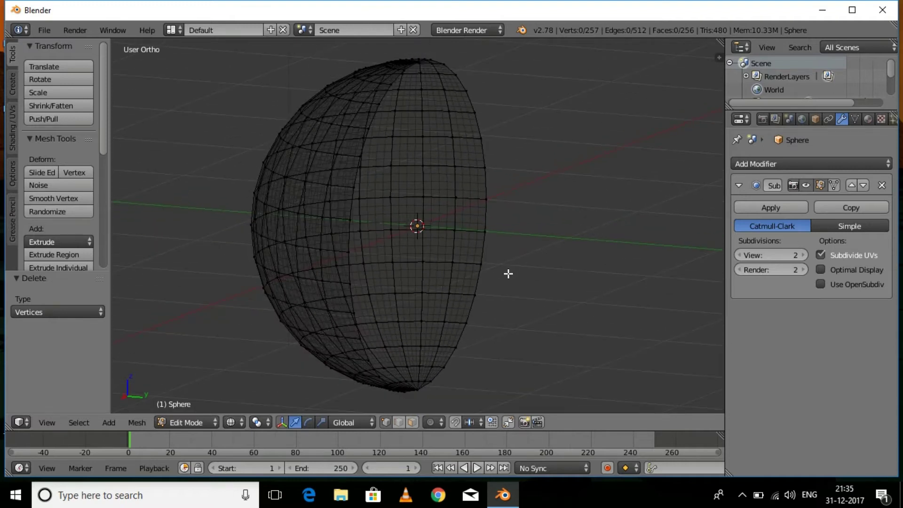
Select the hemisphere's open rim loop and extrude it 2 units along Y
alt+right_click(456, 346)
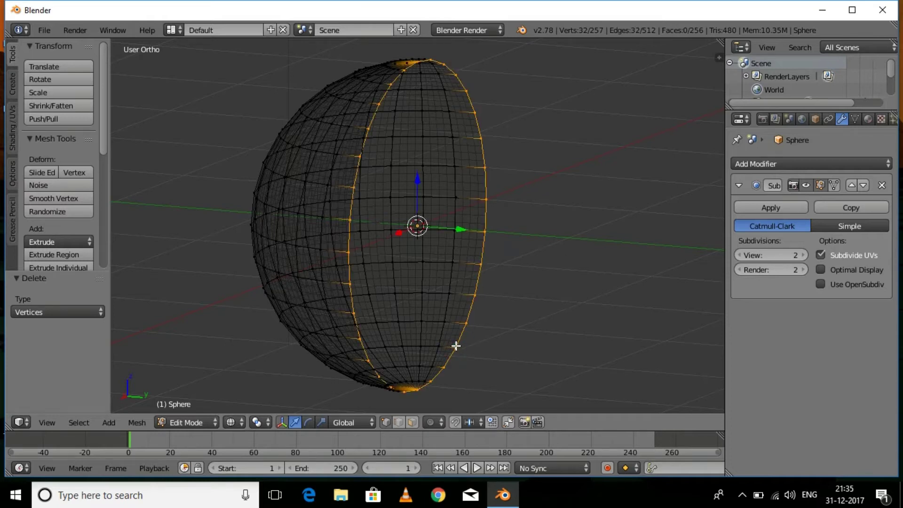
middle_drag(508, 218, 545, 239)
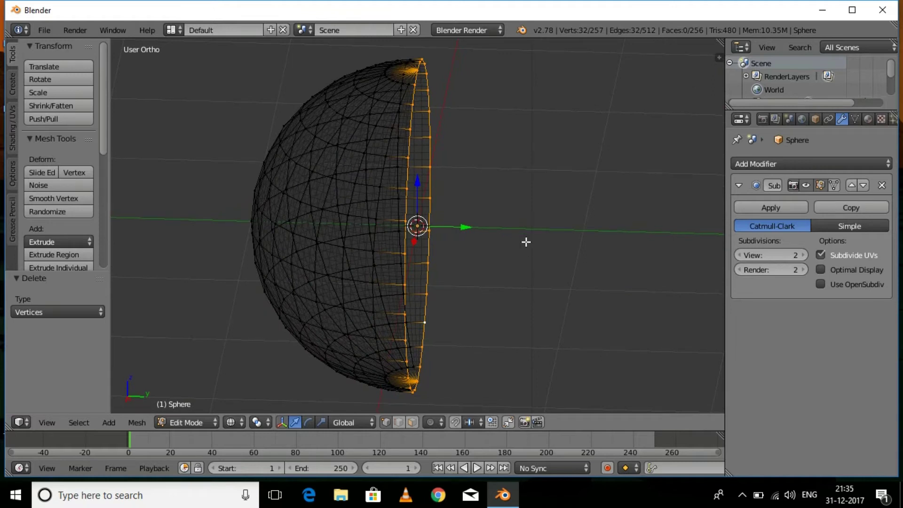
scroll(526, 242, down, 6)
key(e)
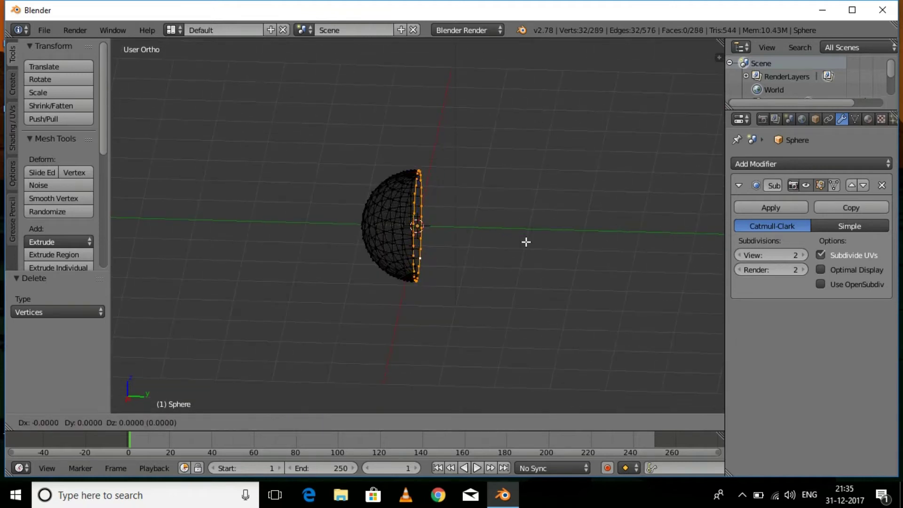
text(y)
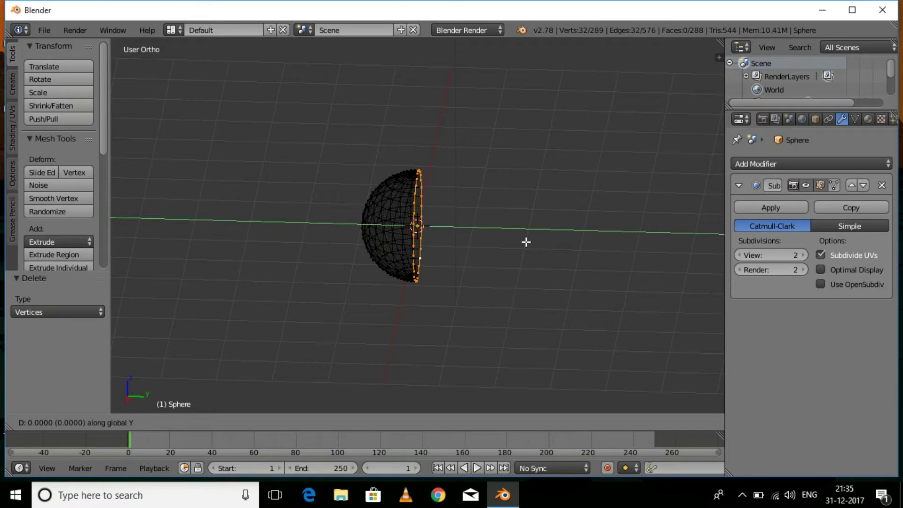
text(2)
key(Return)
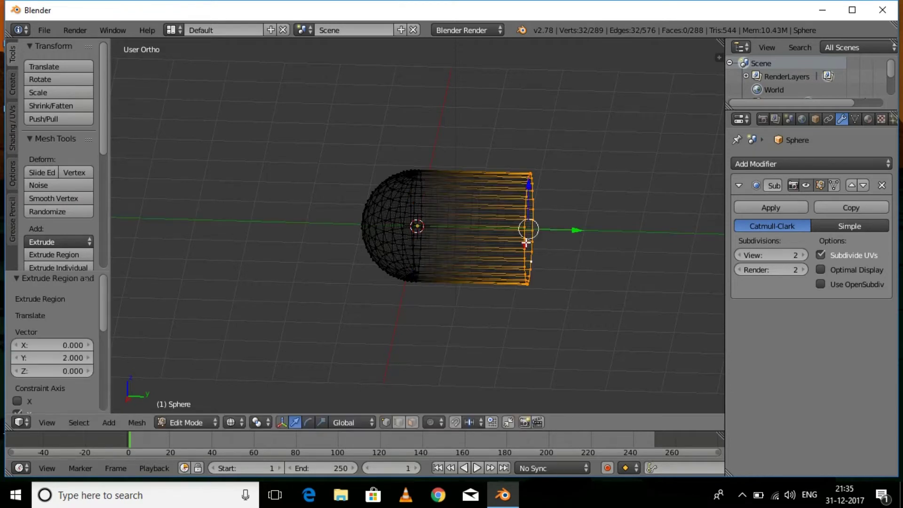
scroll(532, 254, down, 3)
scroll(532, 254, up, 2)
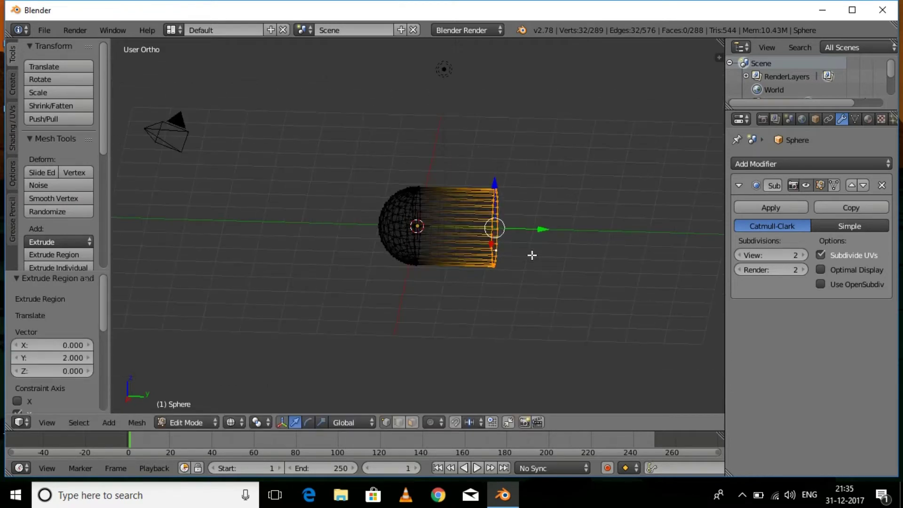
Extrude the end ring twice more by 5 along Y and scale it to 0.756
key(e)
text(y)
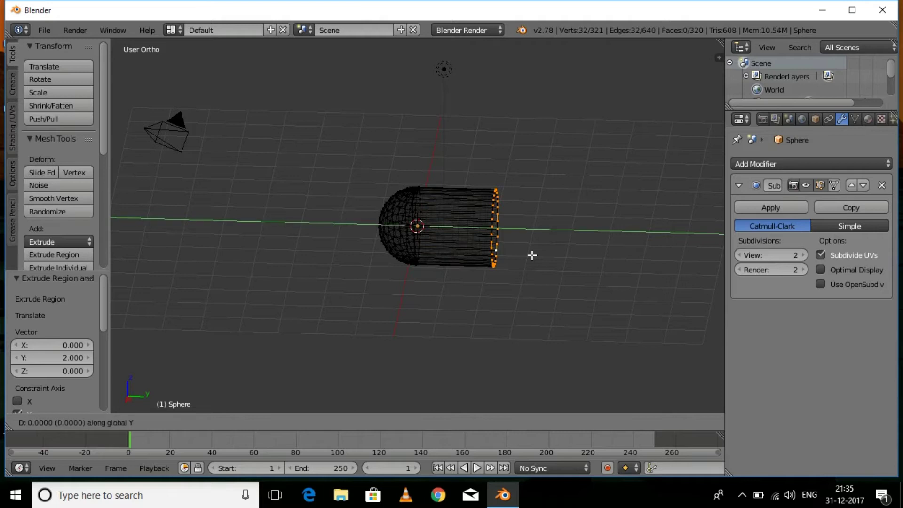
text(5)
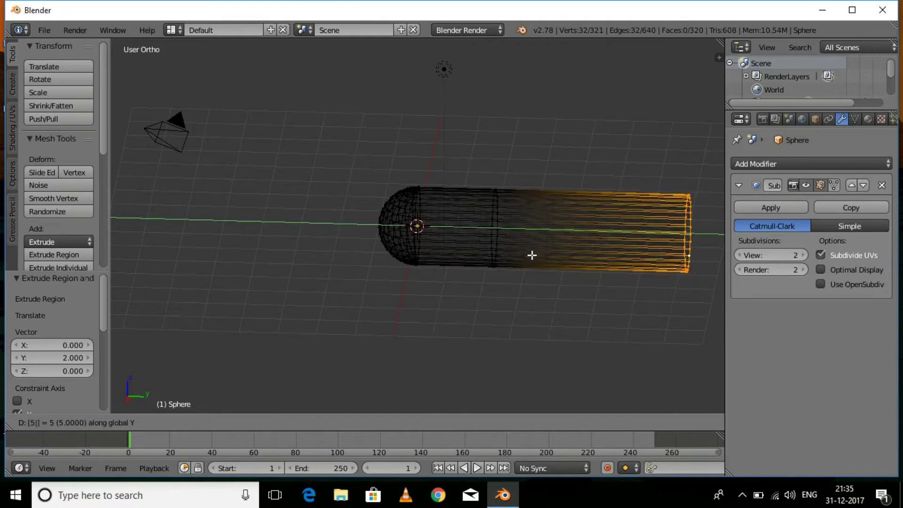
key(Return)
ctrl+scroll(534, 256, down, 5)
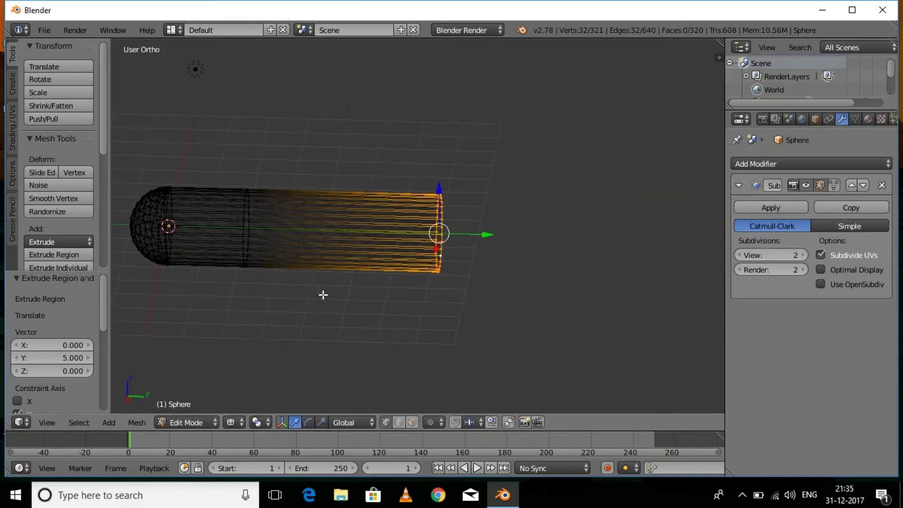
key(e)
text(y)
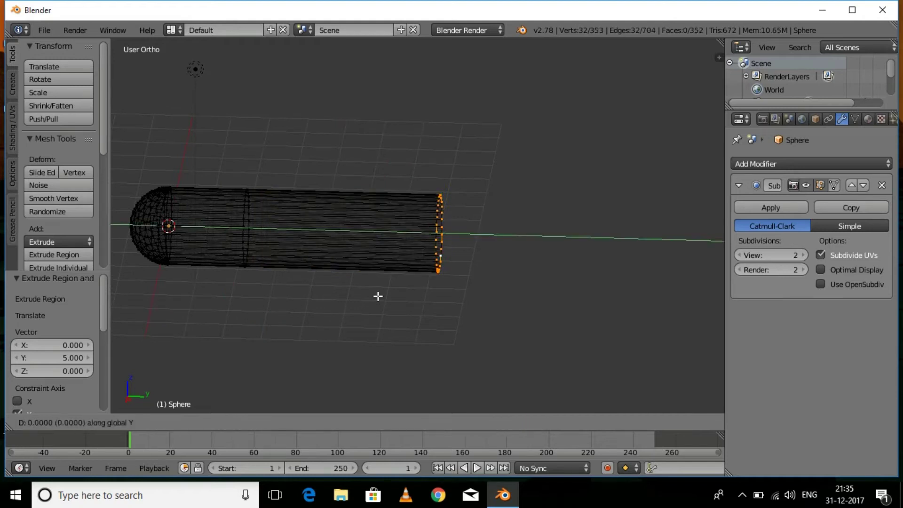
text(5)
key(Return)
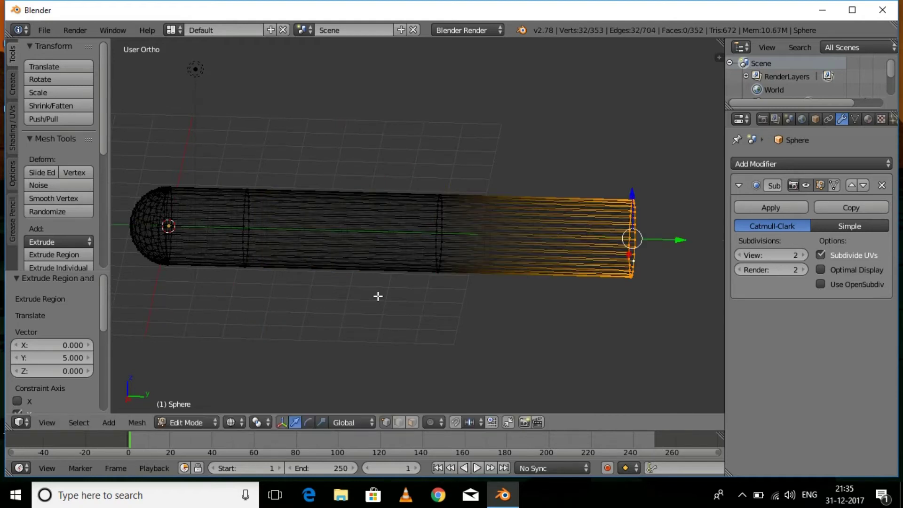
key(s)
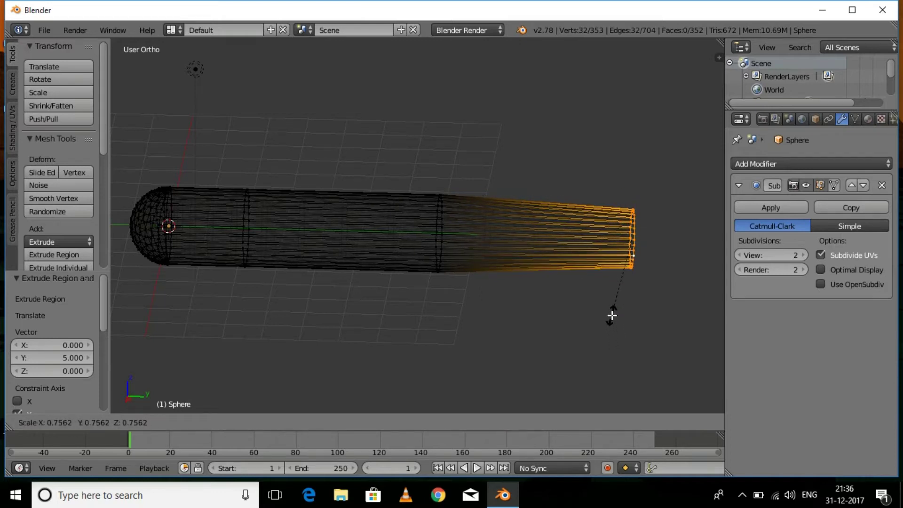
click(611, 314)
middle_drag(573, 348, 535, 332)
Fill the tube's open end loop with a face (F) and deselect everything
key(Tab)
middle_drag(574, 302, 438, 298)
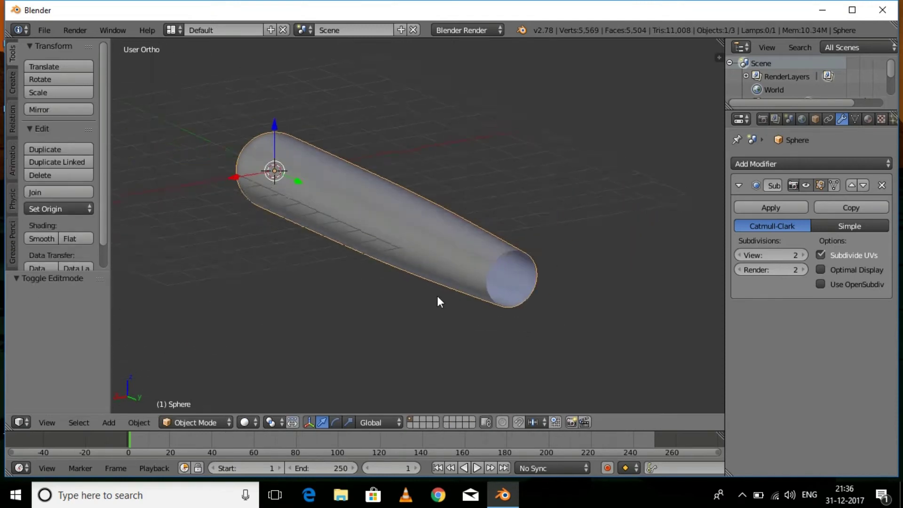
key(Tab)
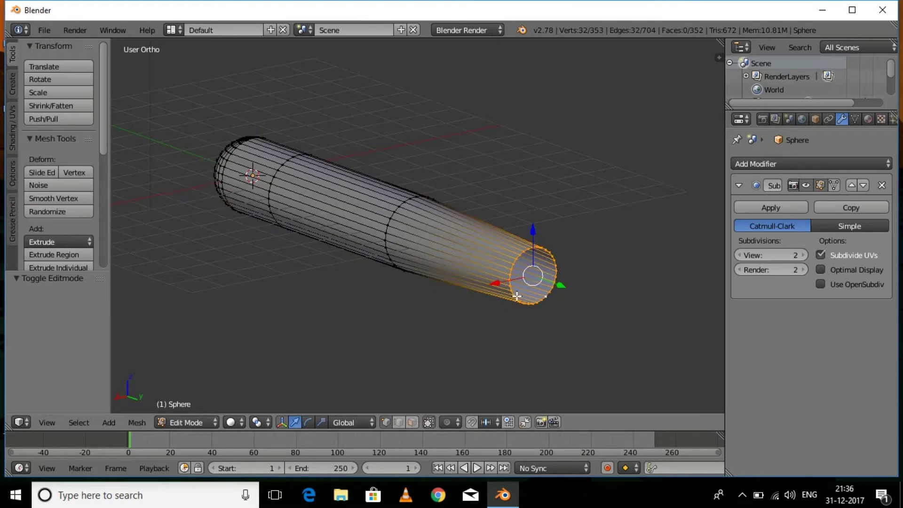
scroll(541, 291, up, 5)
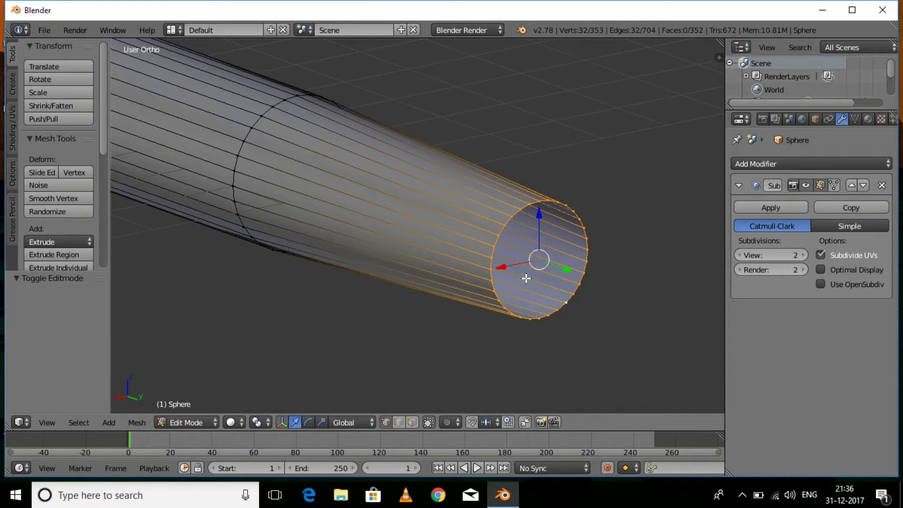
key(f)
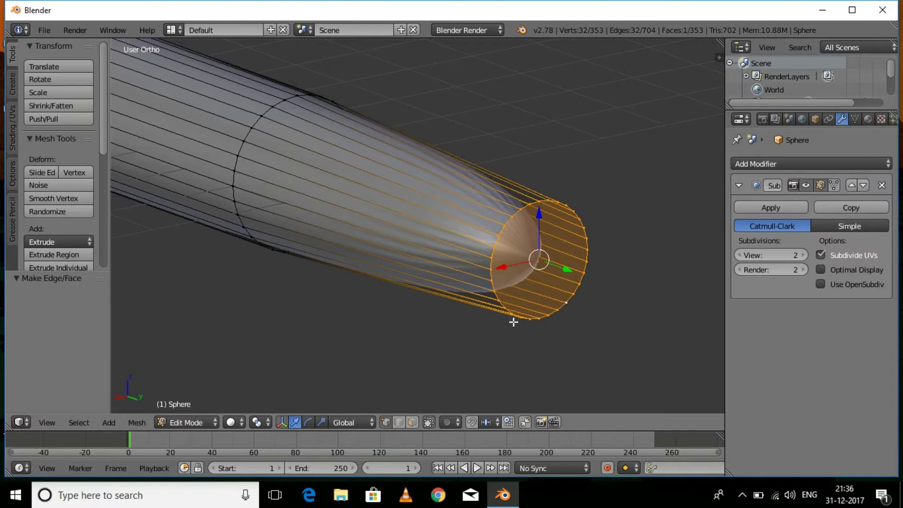
scroll(513, 322, up, 4)
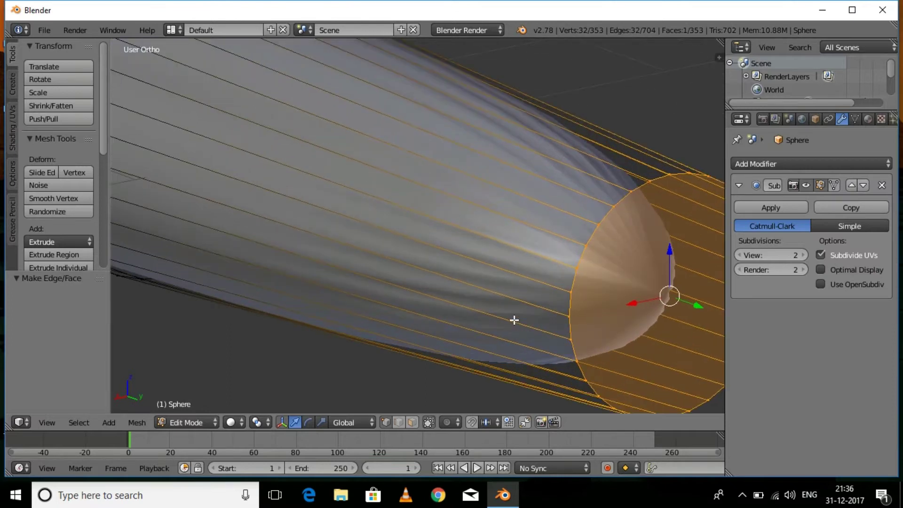
key(a)
scroll(518, 306, down, 3)
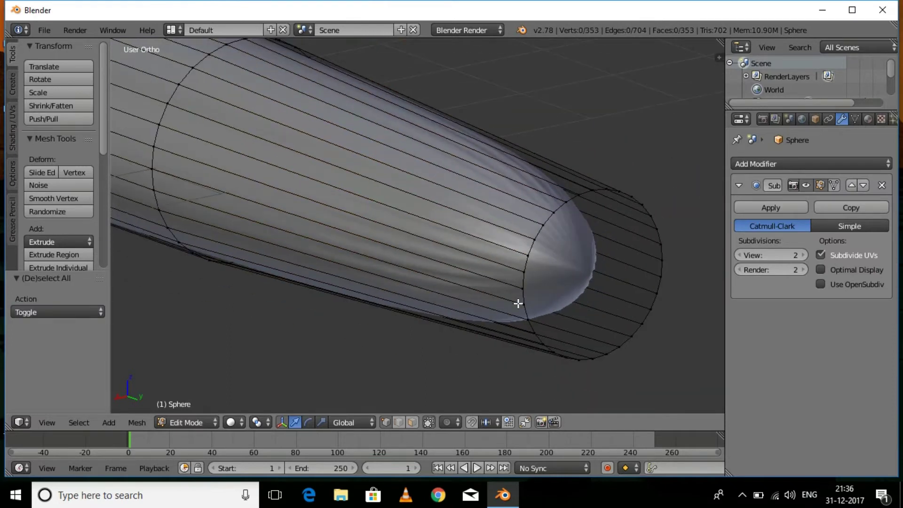
key(ctrl+r)
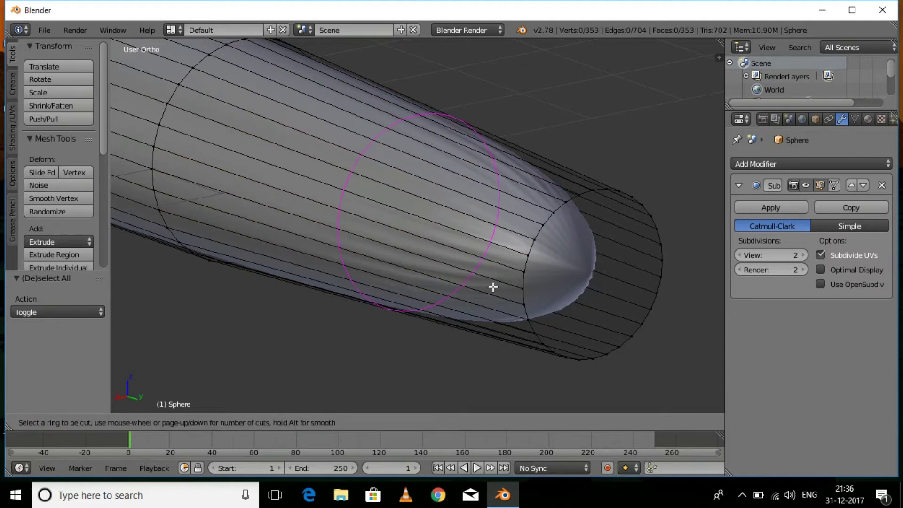
Add two loop cuts on the tube, sliding the second toward the capped end
click(492, 287)
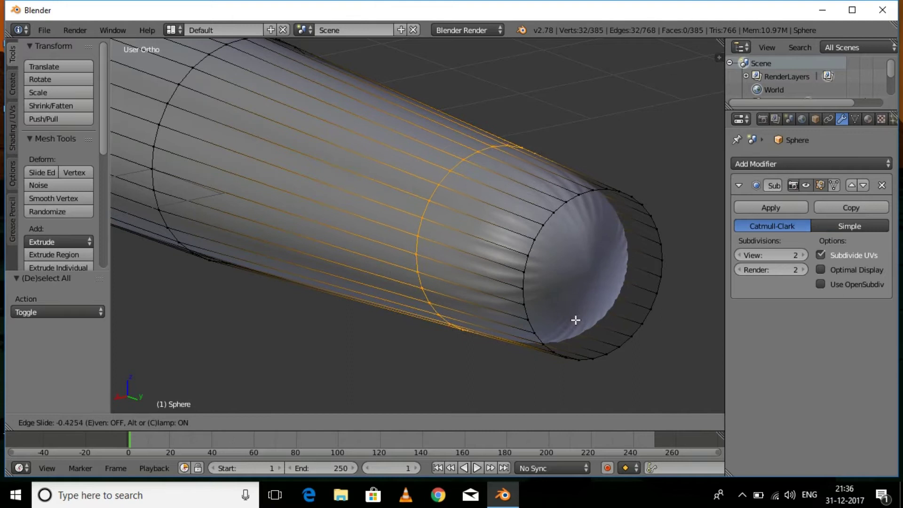
click(681, 353)
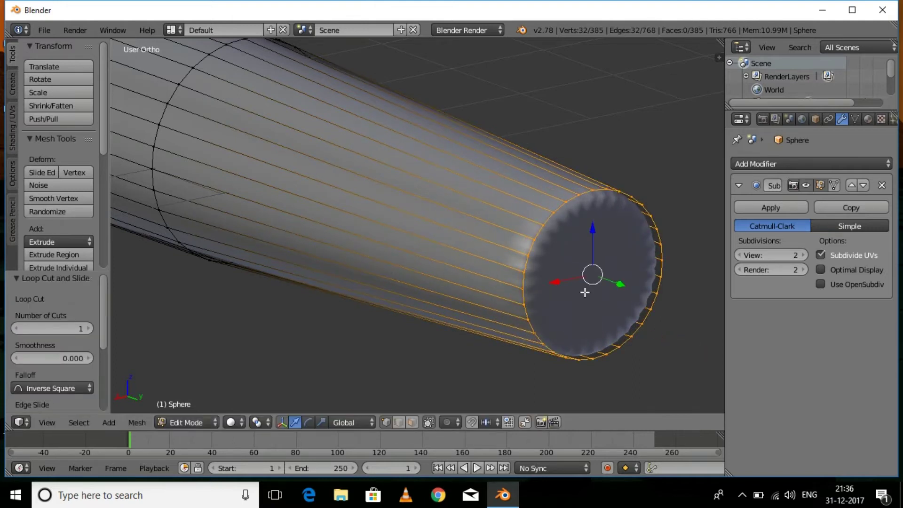
key(ctrl+r)
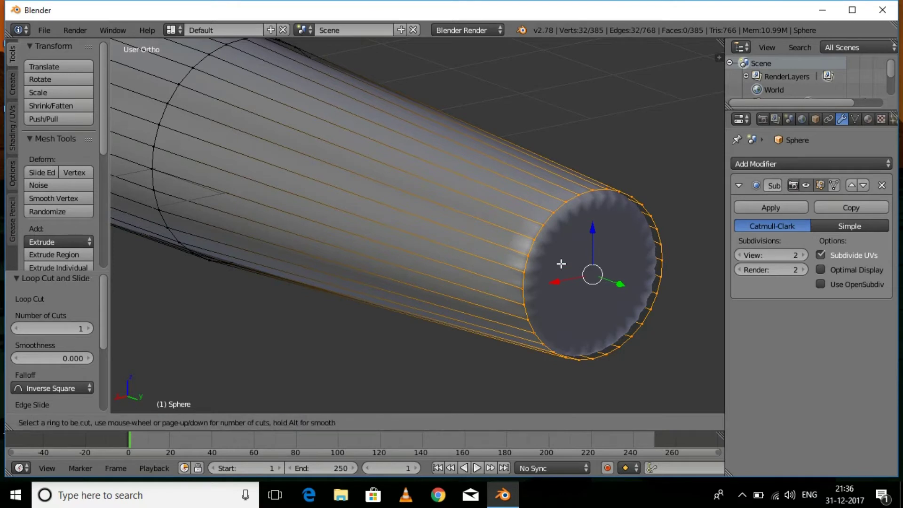
click(495, 273)
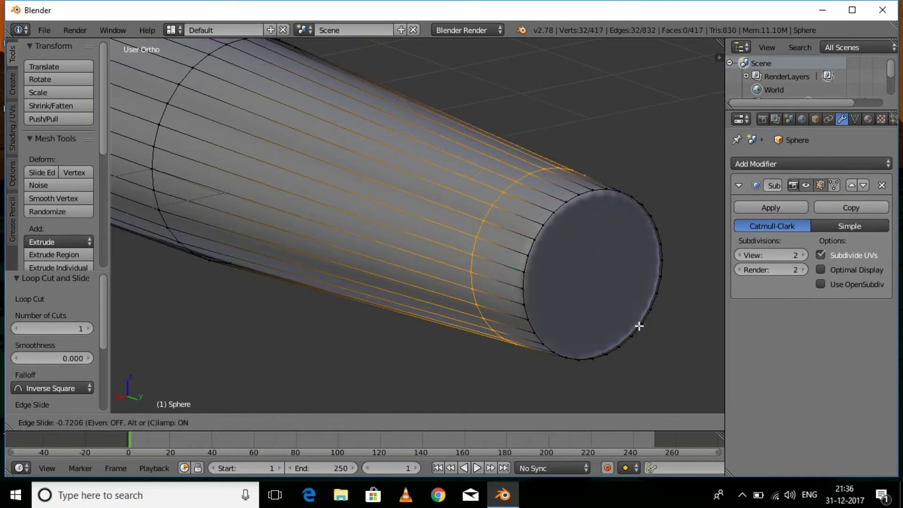
click(704, 343)
scroll(640, 302, down, 4)
scroll(635, 300, up, 2)
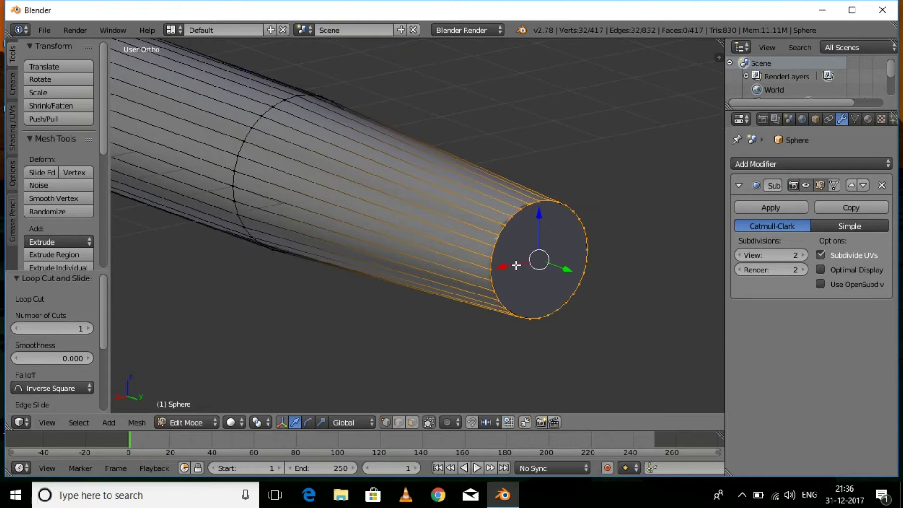
In Object Mode, move the torpedo body -6.898 along X
key(Tab)
middle_drag(509, 267, 379, 245)
scroll(597, 262, up, 3)
drag(149, 273, 123, 139)
middle_drag(257, 256, 353, 196)
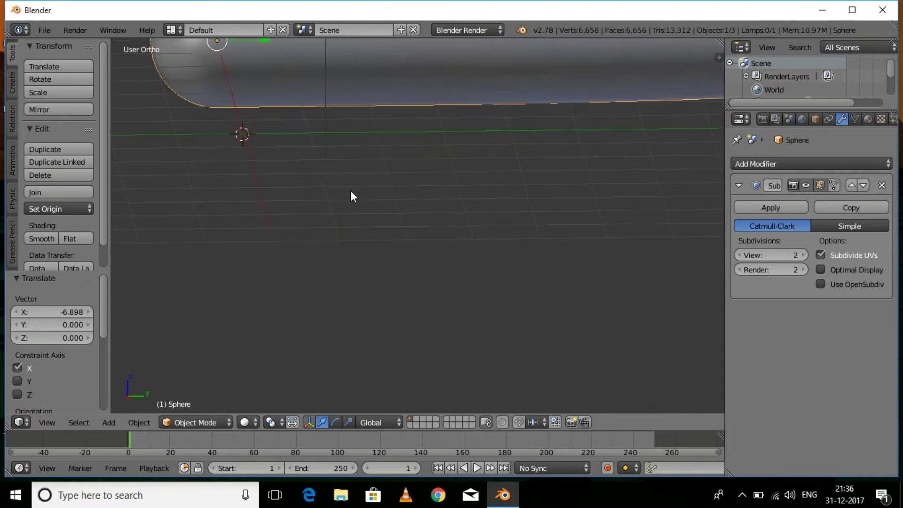
key(shift+a)
Add a cylinder with 16 vertices
mouse_move(351, 192)
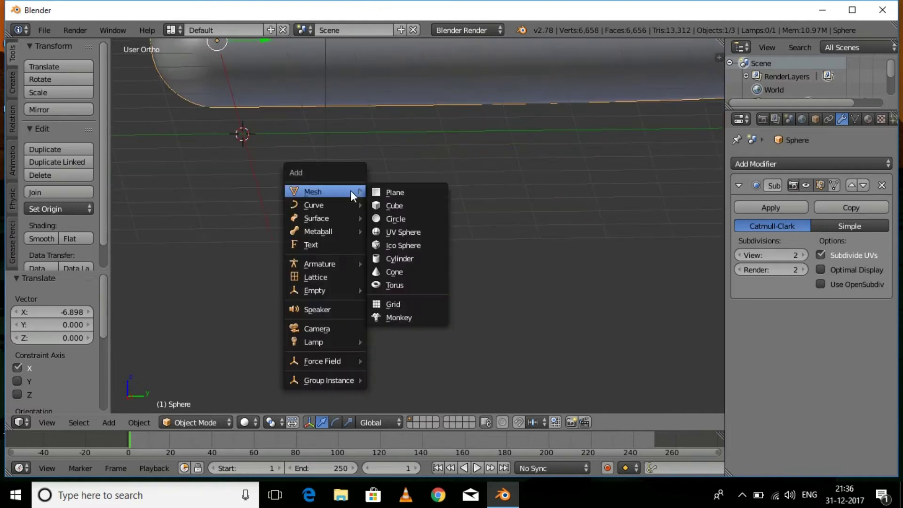
click(405, 256)
middle_drag(351, 213, 382, 240)
click(77, 312)
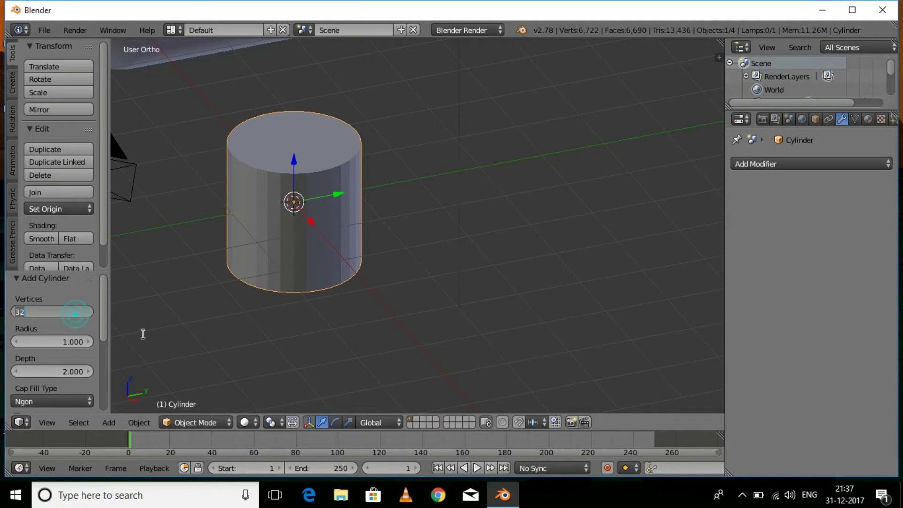
text(1)
key(Return)
In face select mode, extrude two opposite side faces 1 unit each as arms
middle_drag(454, 273, 429, 269)
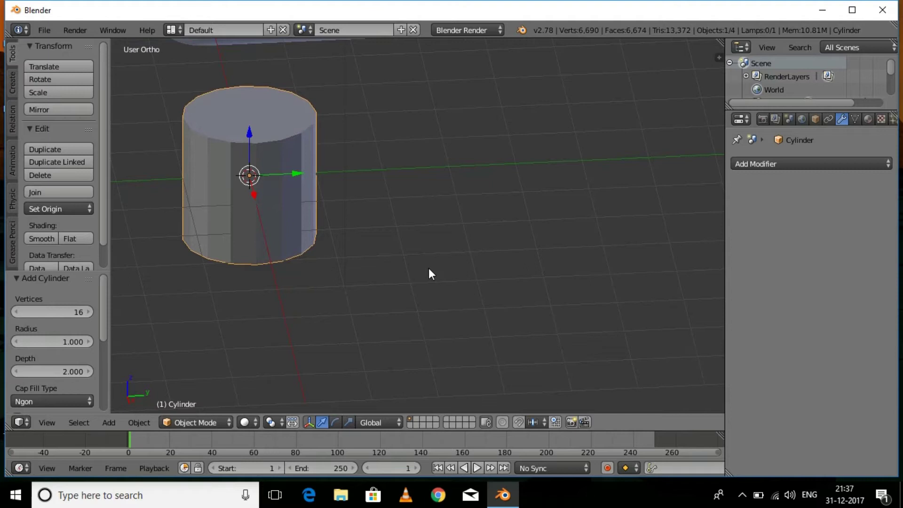
key(Tab)
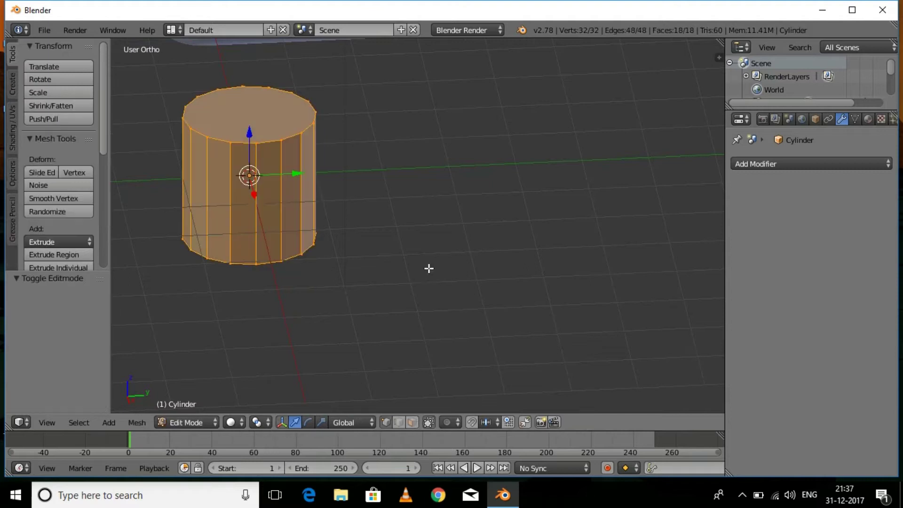
click(411, 422)
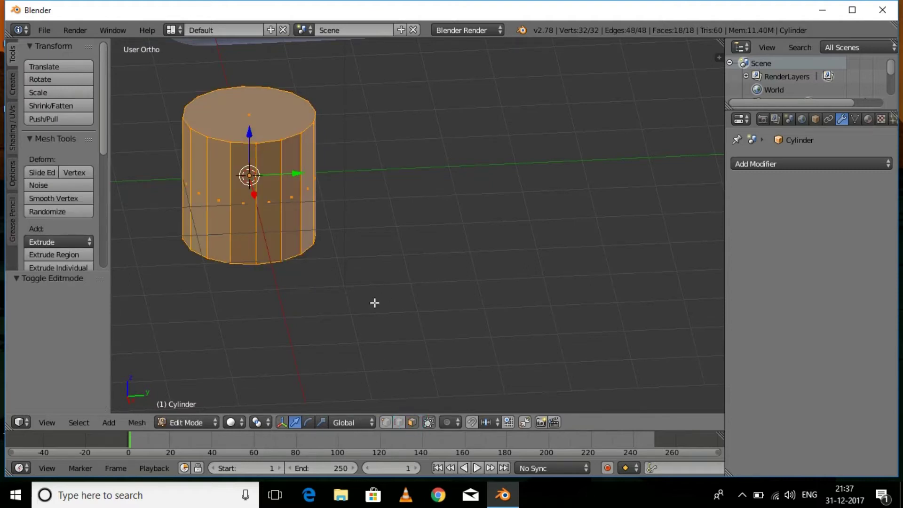
right_click(238, 209)
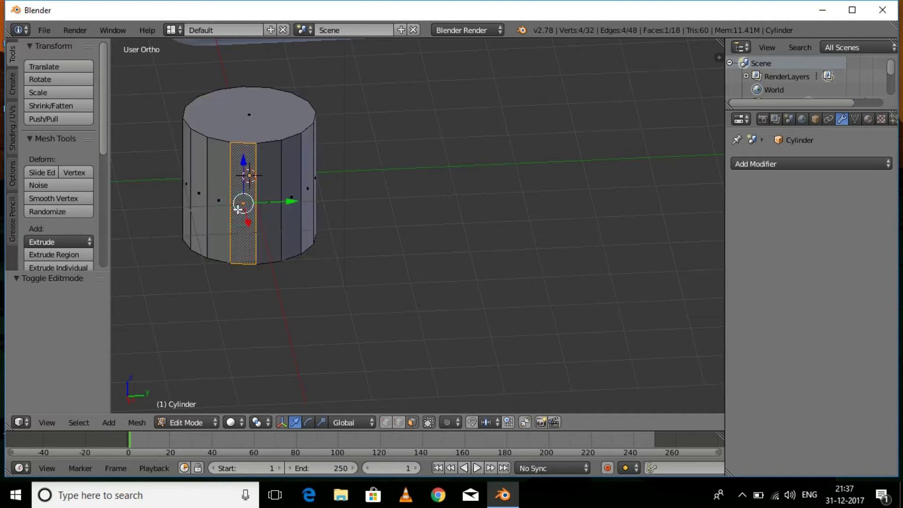
key(e)
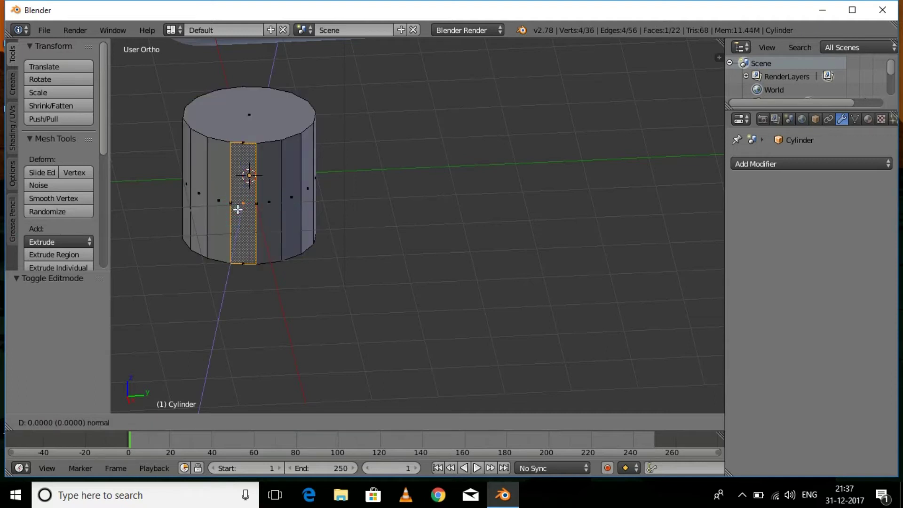
text(1)
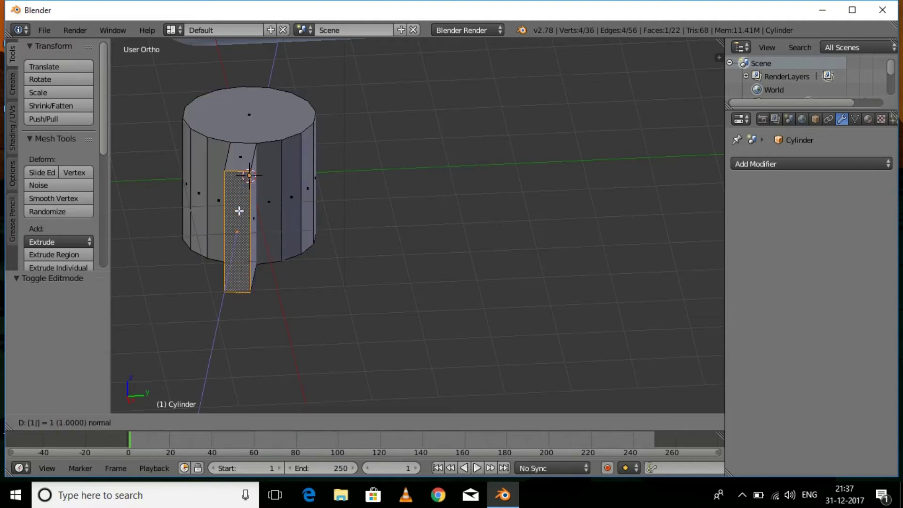
key(Return)
middle_drag(422, 273, 447, 292)
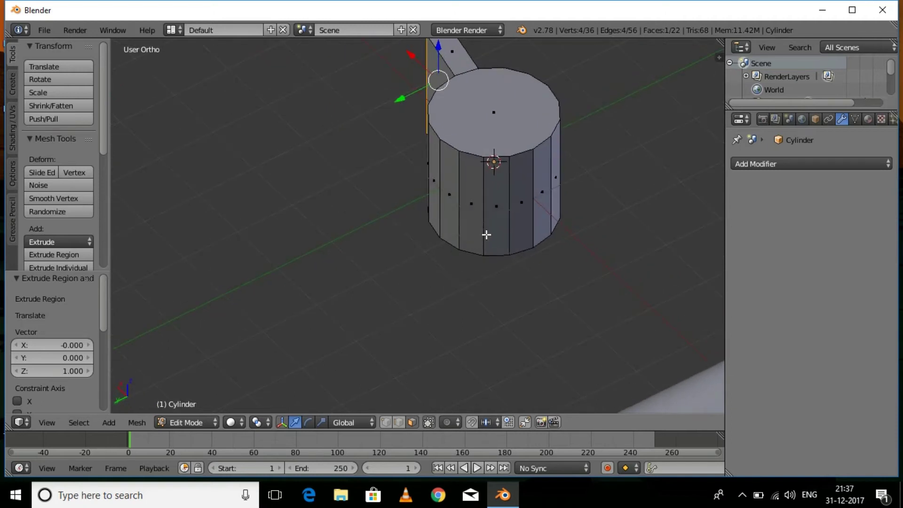
right_click(519, 212)
text(e)
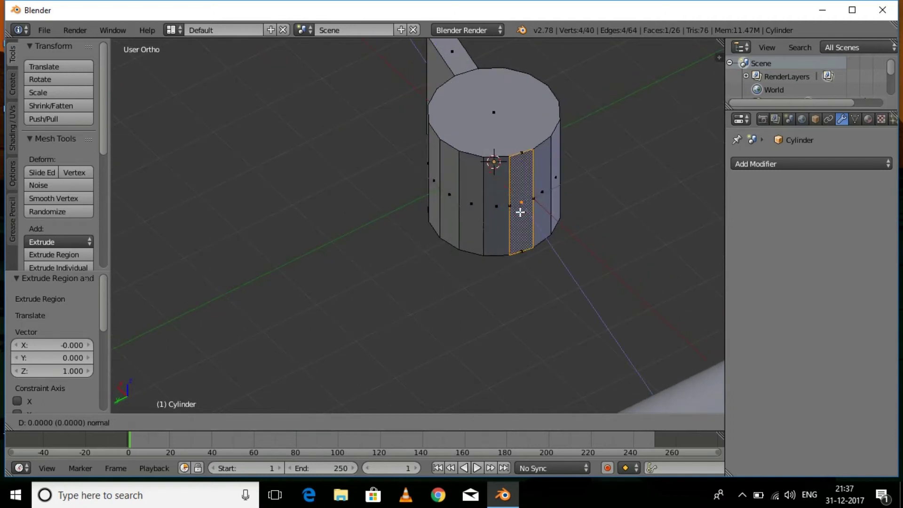
text(1)
key(Return)
Extrude two more side faces 1 unit to complete the four arms, then exit Edit Mode
middle_drag(520, 212, 577, 359)
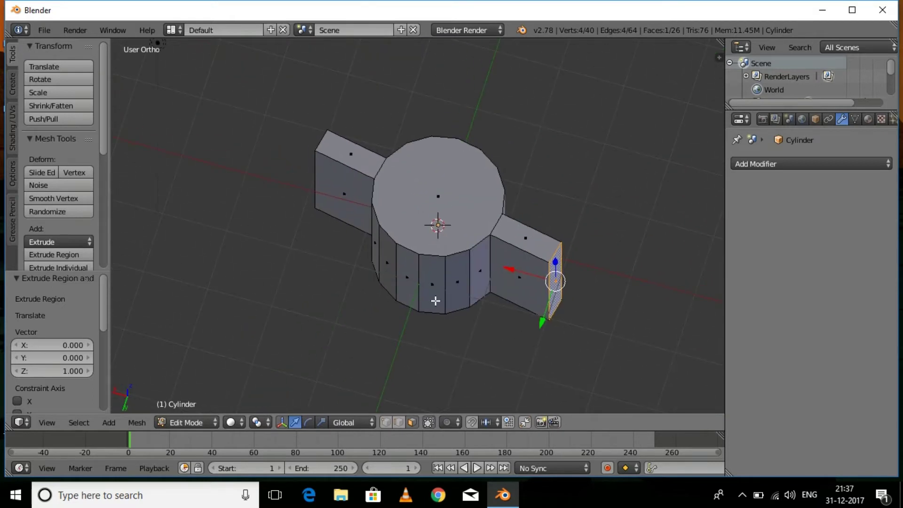
right_click(407, 292)
text(e1)
key(Return)
middle_drag(709, 252, 537, 347)
right_click(537, 347)
text(e1)
key(Return)
key(Tab)
middle_drag(602, 325, 556, 305)
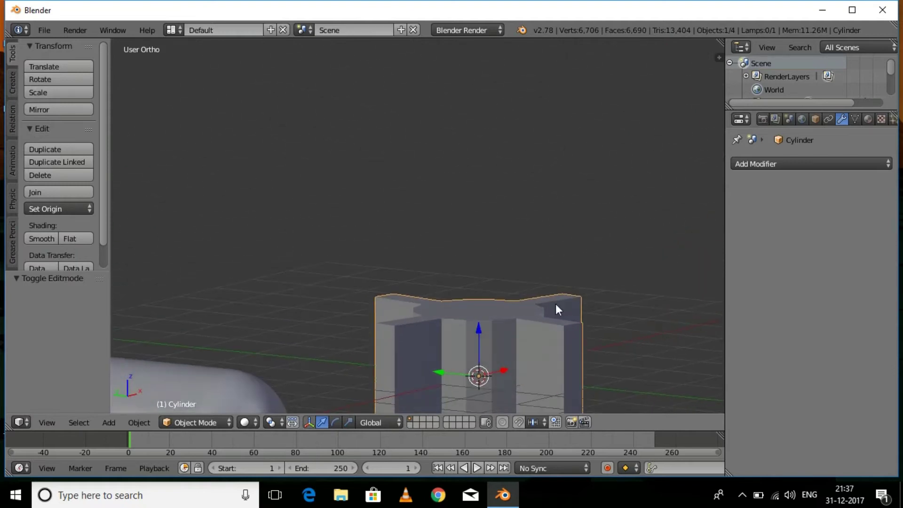
Scale the propeller along Z to 0.764
key(s)
key(z)
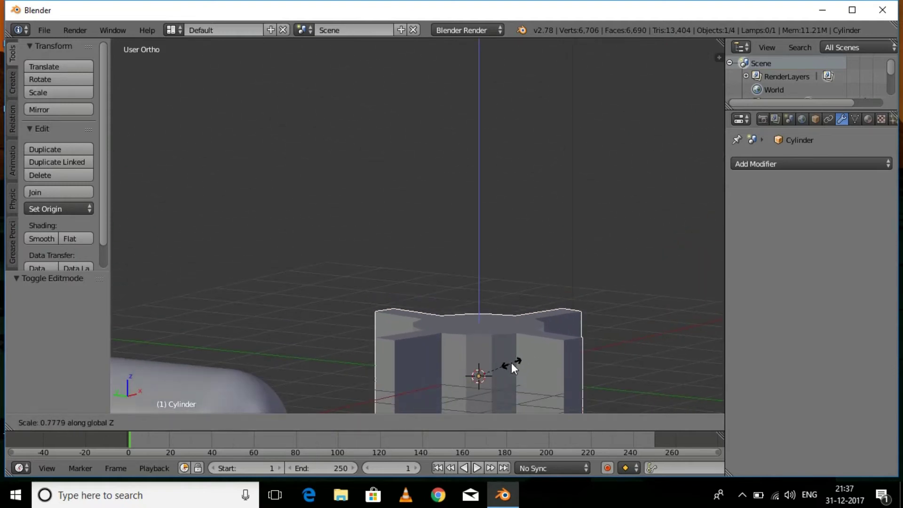
click(512, 362)
middle_drag(533, 335, 608, 400)
Add a level-2 Subdivision Surface modifier and smooth shading to the propeller
click(798, 165)
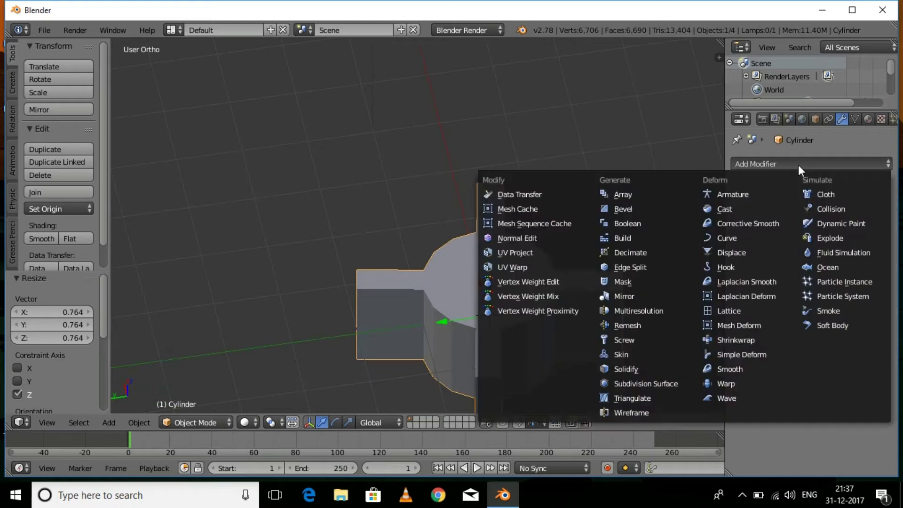
click(636, 384)
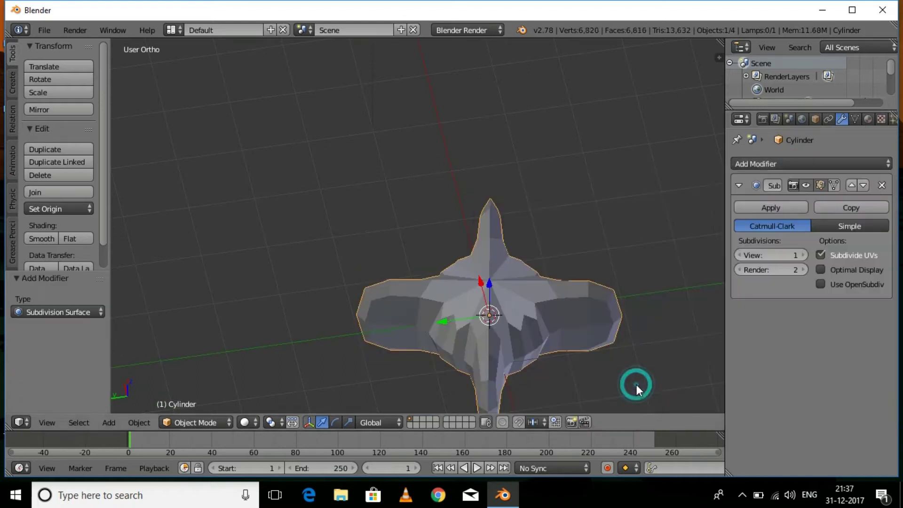
click(800, 255)
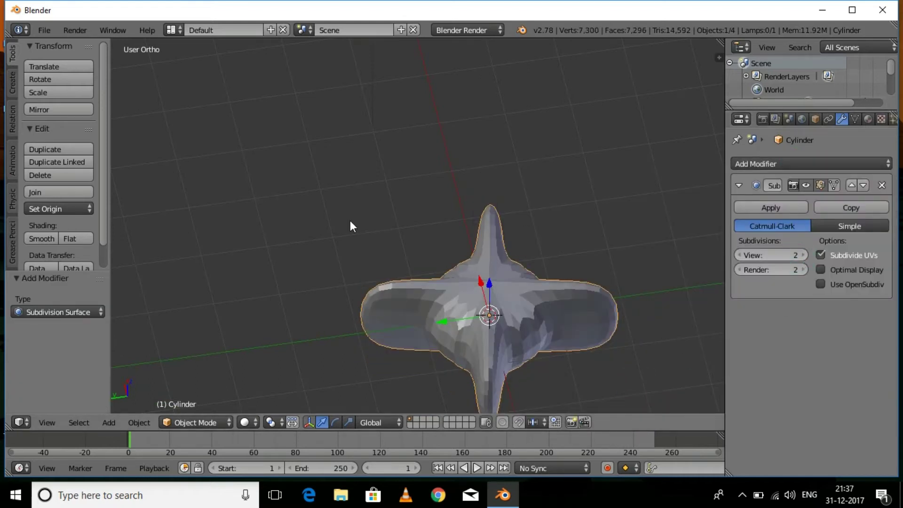
click(33, 239)
mouse_move(352, 308)
shift+middle_down()
mouse_move(279, 227)
mouse_move(338, 269)
mouse_move(385, 325)
mouse_move(387, 252)
shift+middle_up()
scroll(387, 323, up, 5)
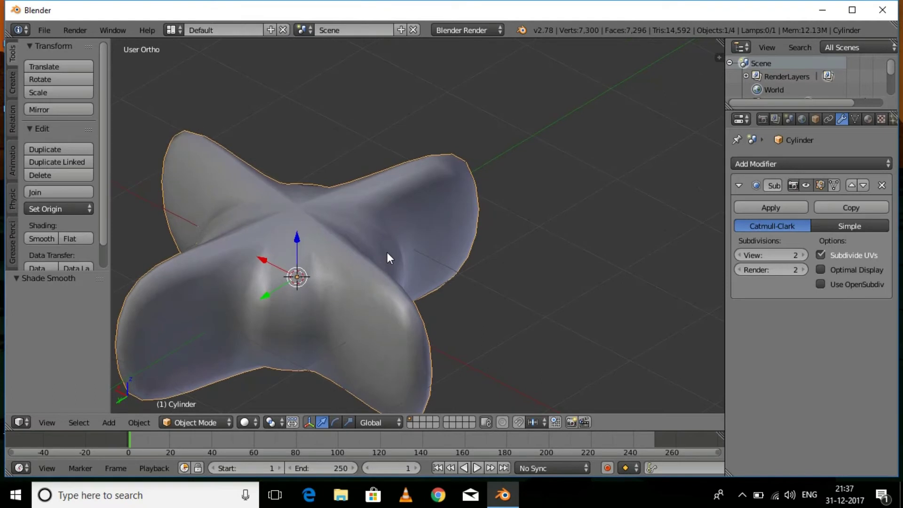
Add a loop cut near one arm's end and widen that loop along Y
key(Tab)
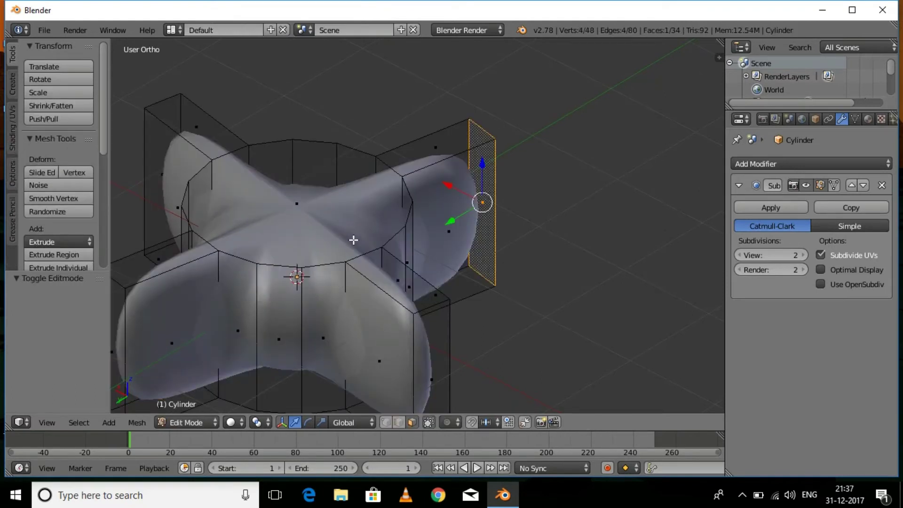
key(ctrl+r)
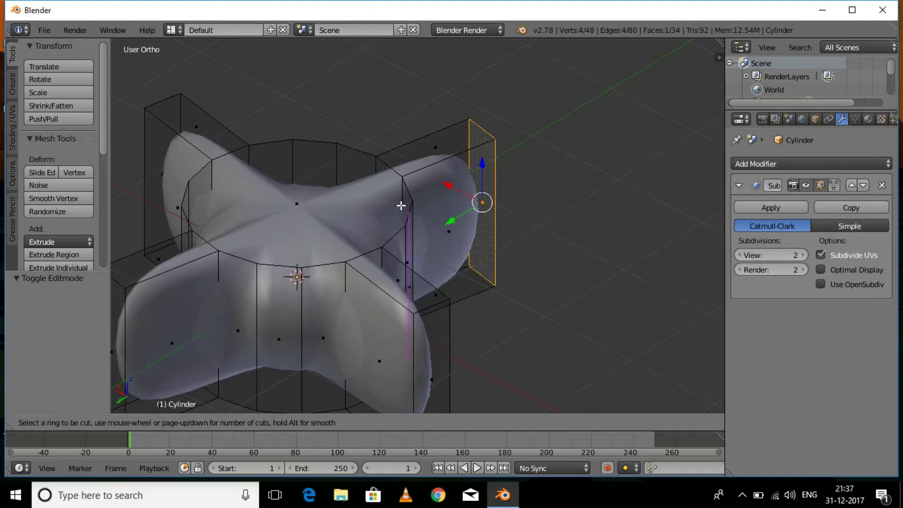
click(424, 175)
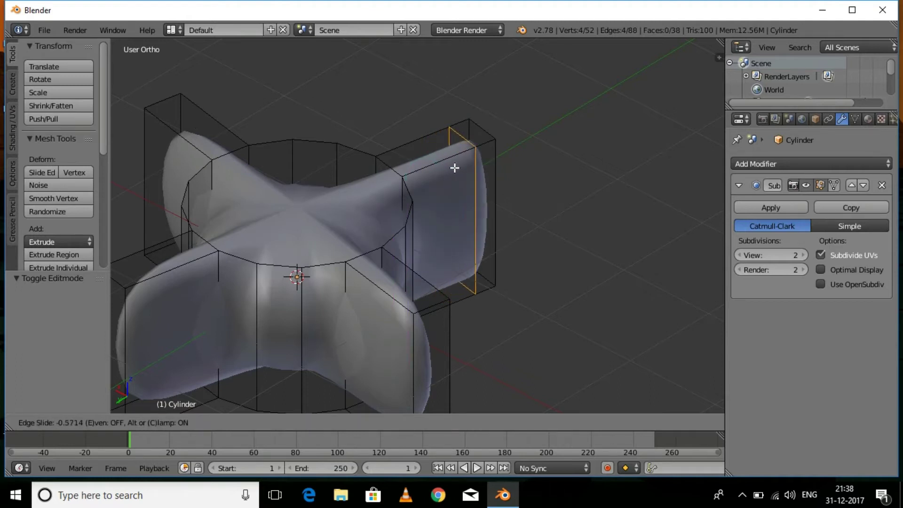
click(484, 167)
middle_drag(500, 255, 450, 301)
key(s)
key(y)
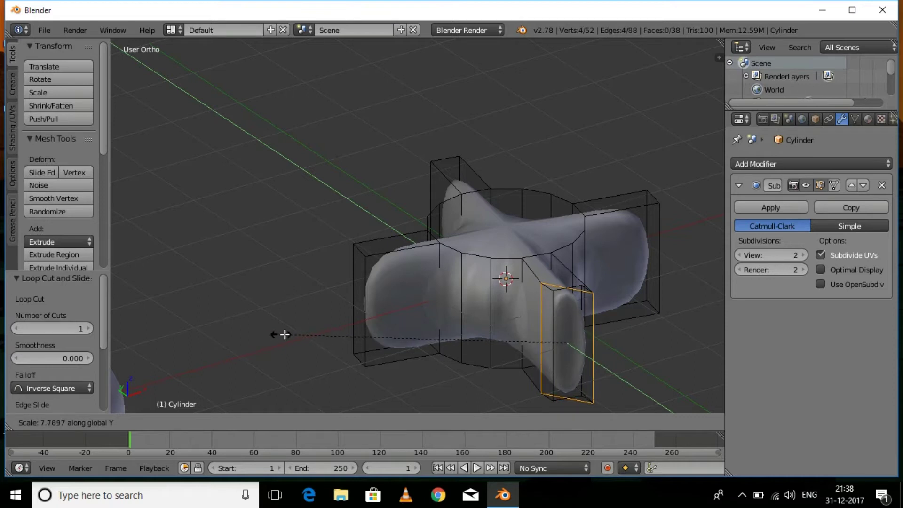
click(365, 359)
Add loop cuts near the ends of the other three arms
middle_drag(632, 351, 589, 316)
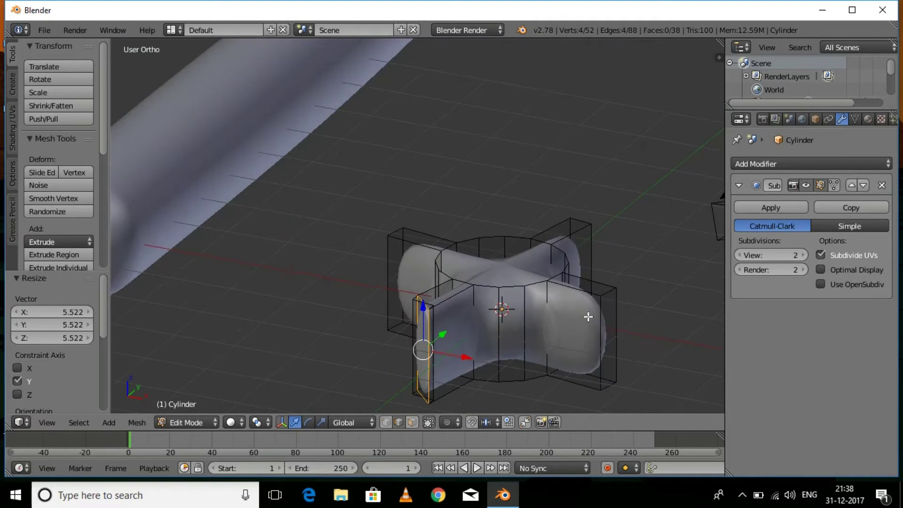
key(ctrl+r)
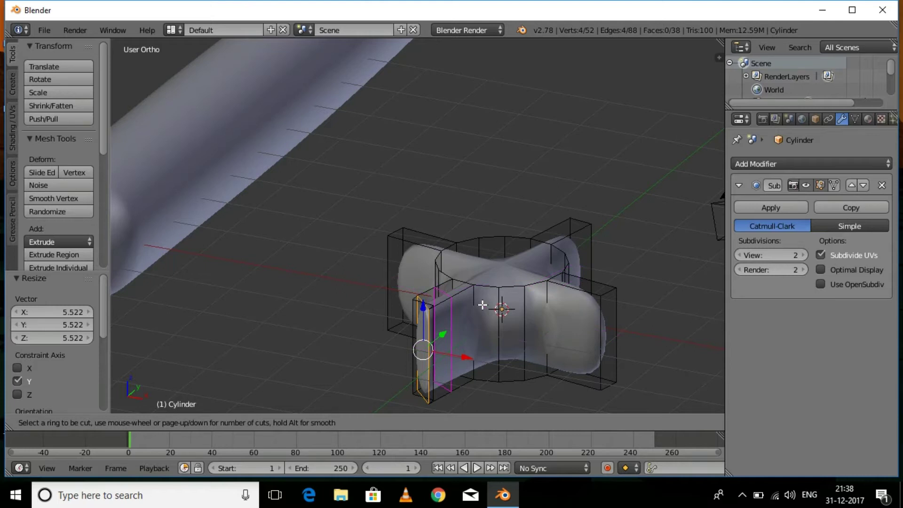
click(582, 385)
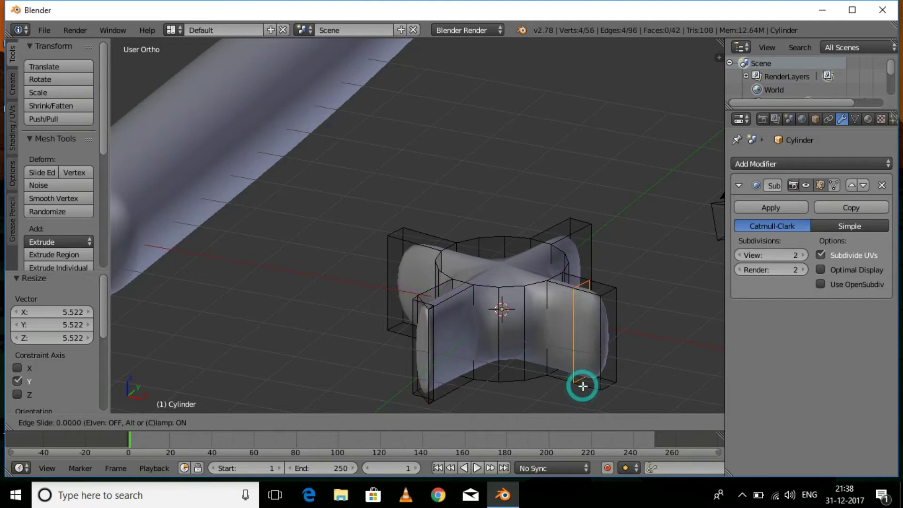
click(639, 400)
middle_drag(632, 368, 476, 357)
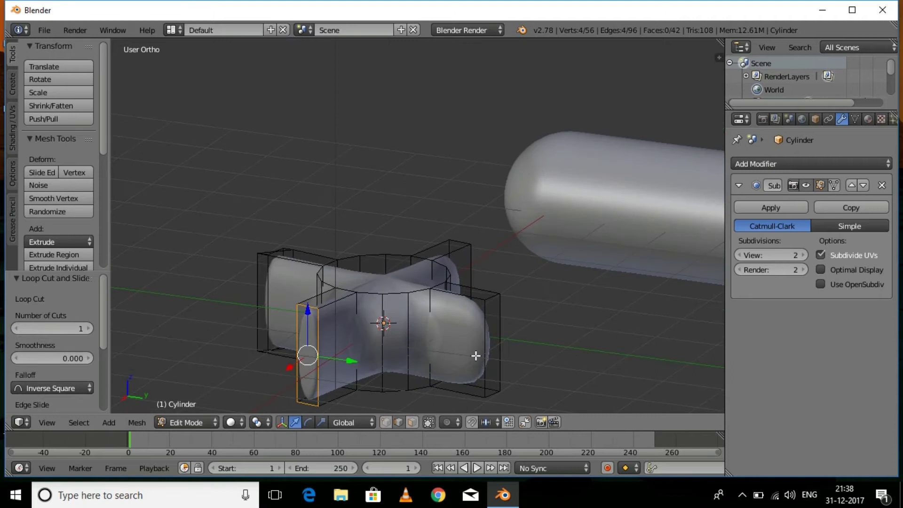
key(ctrl+r)
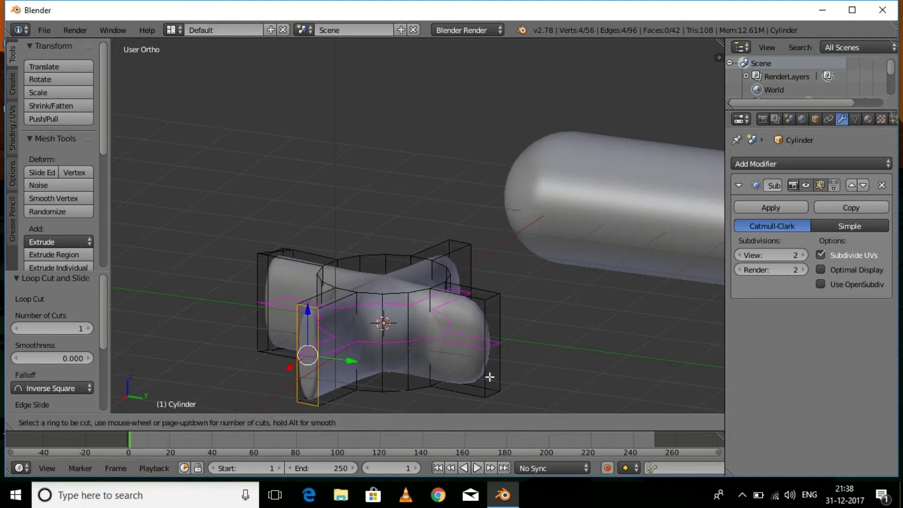
click(459, 373)
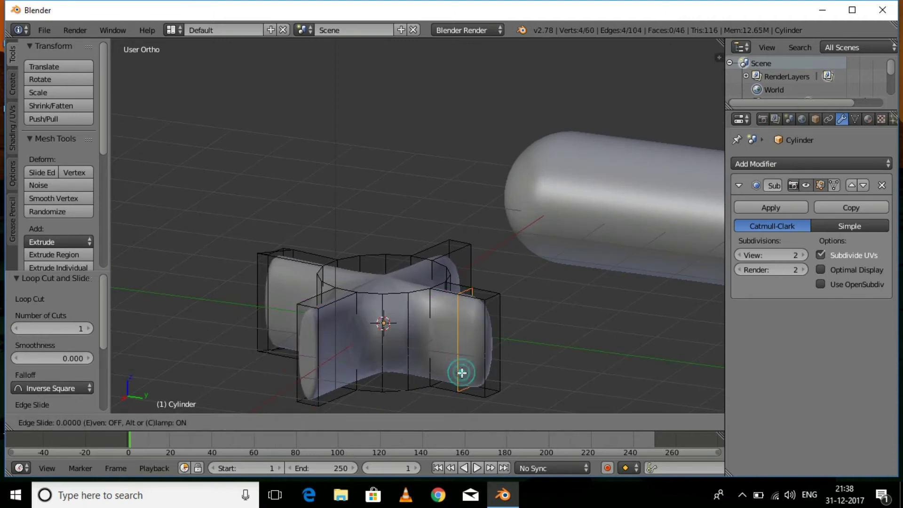
click(511, 386)
middle_drag(568, 362, 422, 338)
key(ctrl+r)
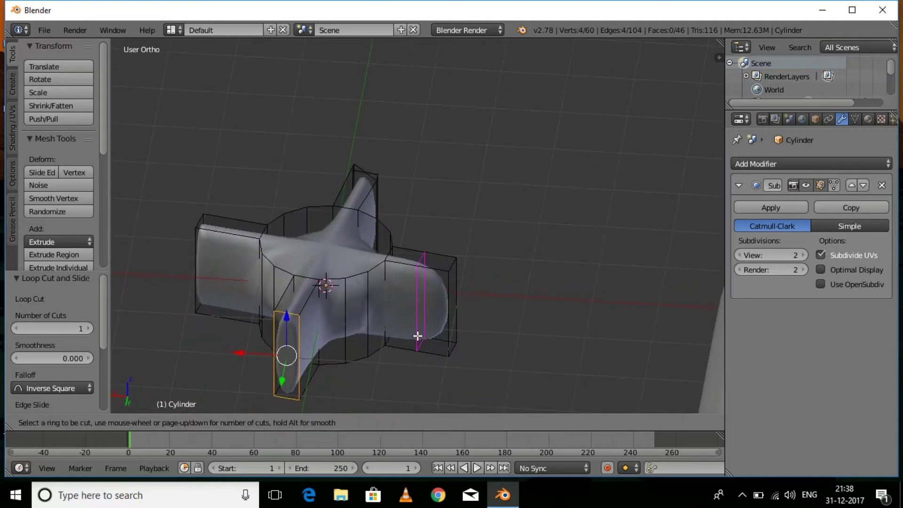
click(417, 335)
click(449, 336)
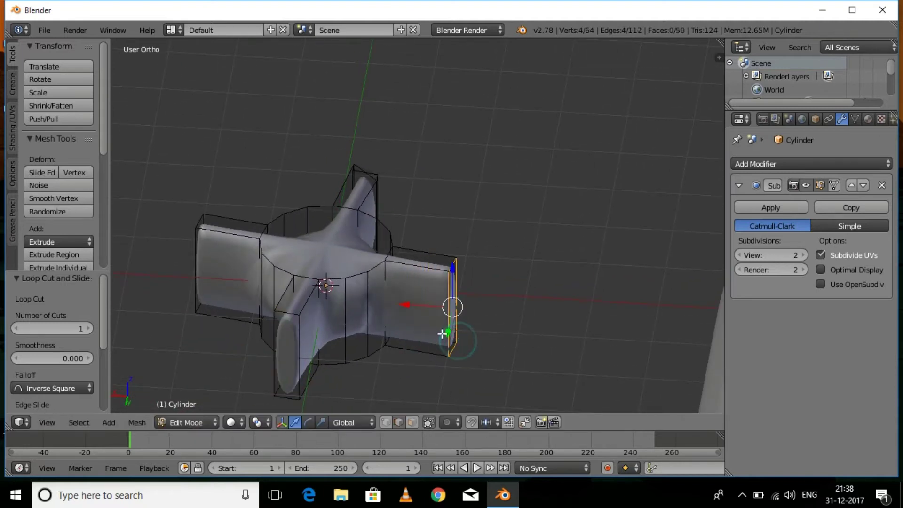
middle_drag(443, 334, 434, 357)
Add horizontal edge loops near the hub's top and bottom, then return to Object Mode
key(ctrl+r)
click(369, 314)
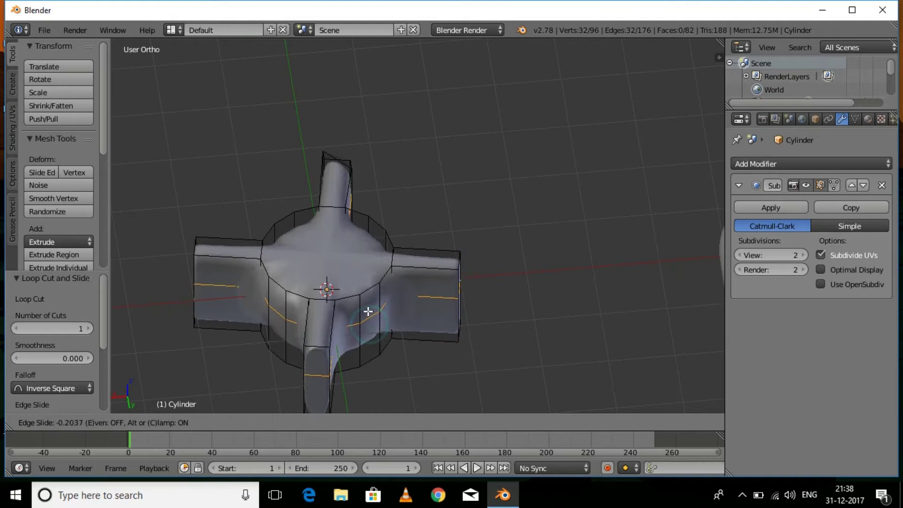
click(367, 306)
key(ctrl+r)
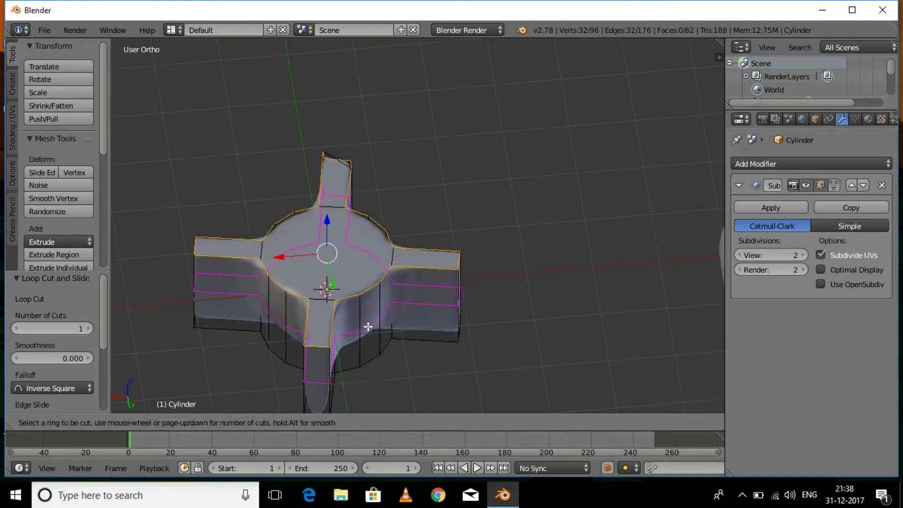
click(367, 316)
click(367, 378)
key(Tab)
middle_drag(401, 352, 484, 397)
scroll(425, 311, down, 4)
middle_drag(425, 311, 432, 279)
Flatten the hub to 0.744 of its height along Z
key(s)
key(z)
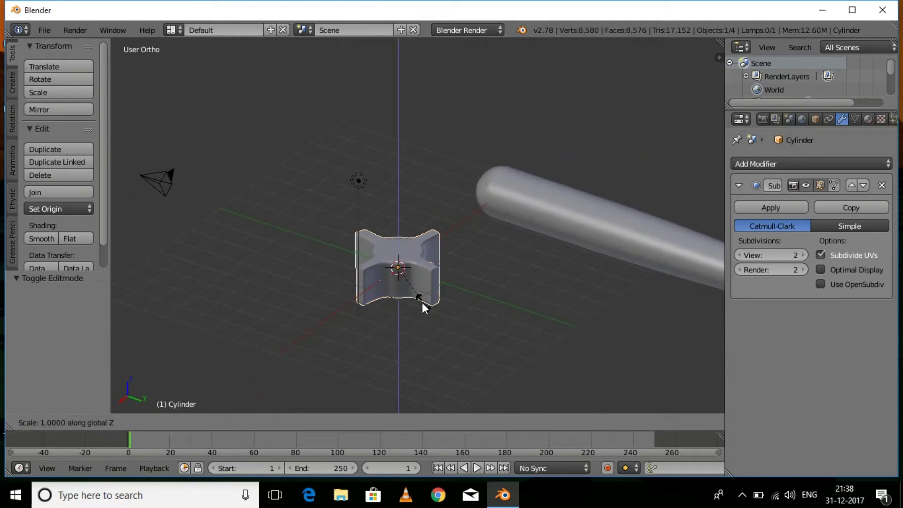
click(419, 292)
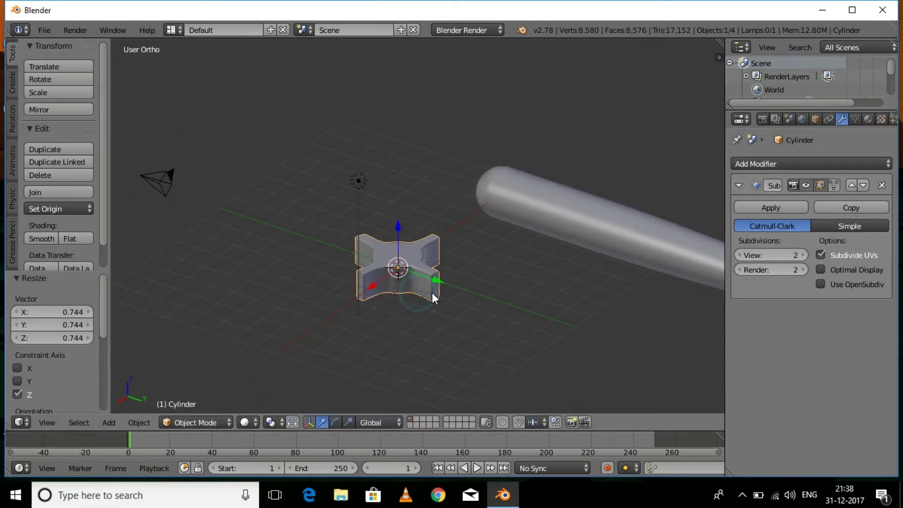
Move the hub −7.38 along Y and bring up the Add menu
drag(432, 278, 267, 225)
scroll(435, 284, up, 4)
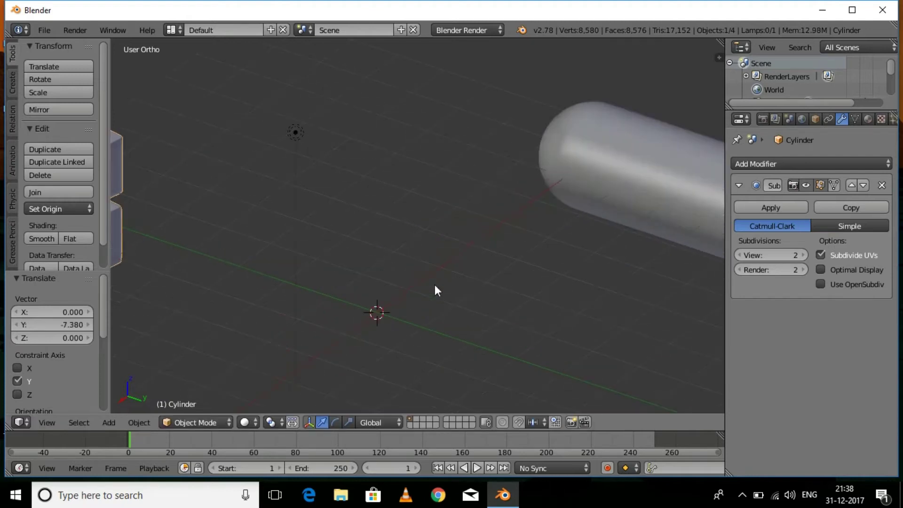
shift+middle_drag(400, 314, 434, 260)
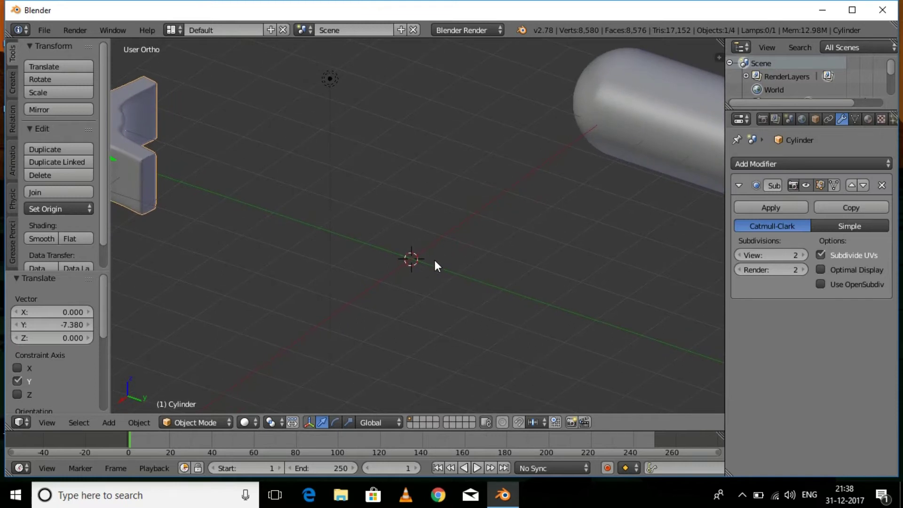
key(shift+a)
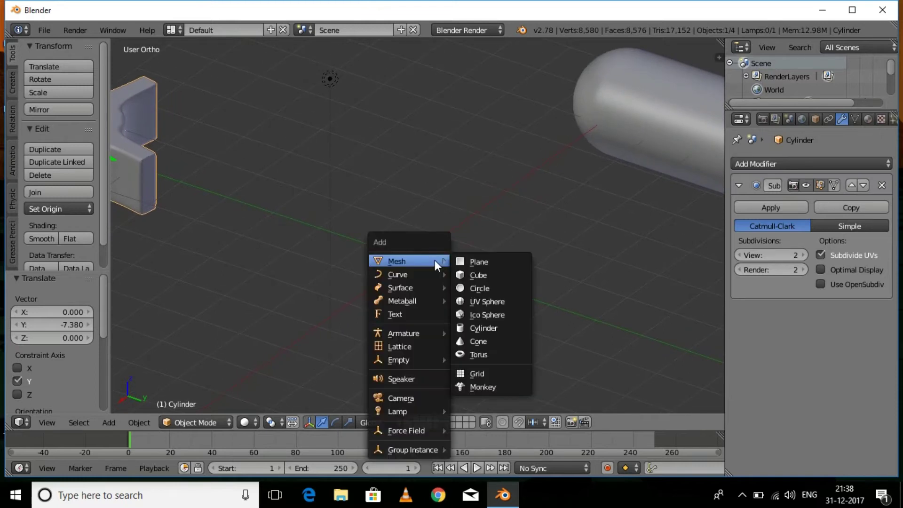
Add a cylinder with 10 vertices at the 3D cursor
click(481, 328)
click(72, 311)
key(Return)
scroll(489, 335, up, 3)
middle_drag(497, 326, 493, 390)
middle_drag(512, 338, 508, 266)
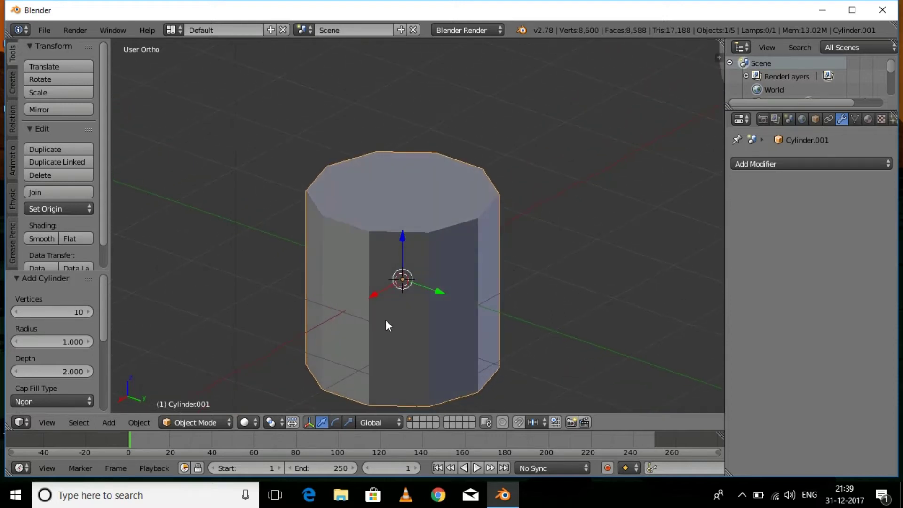
Rotate the cylinder 90° about X so it lies on its side
key(Tab)
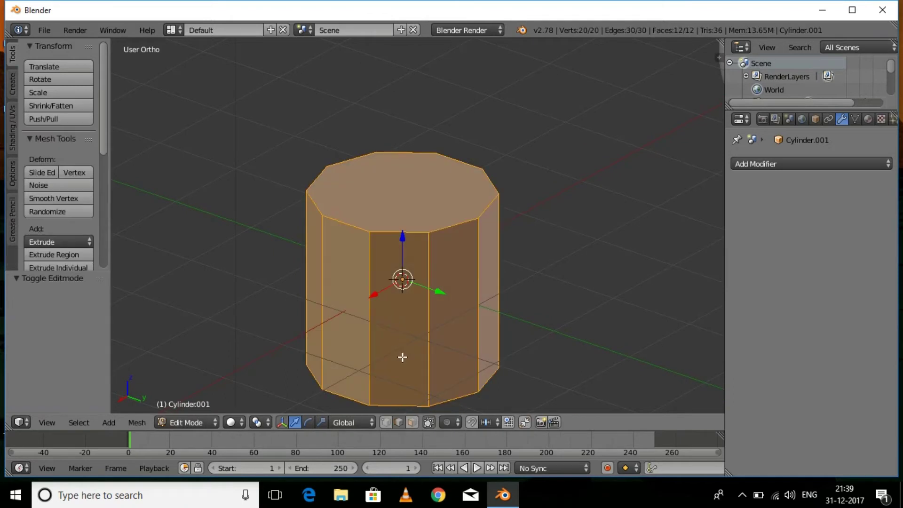
key(Tab)
key(r)
key(x)
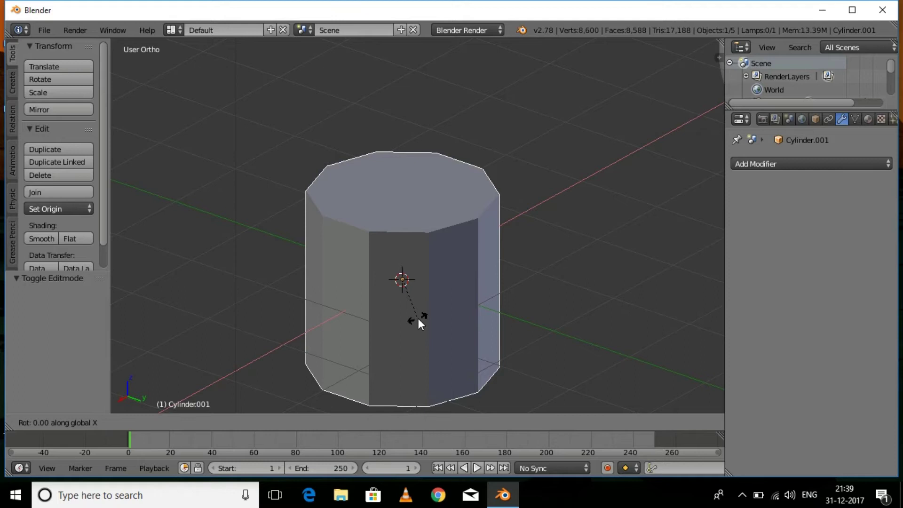
text(90)
key(Return)
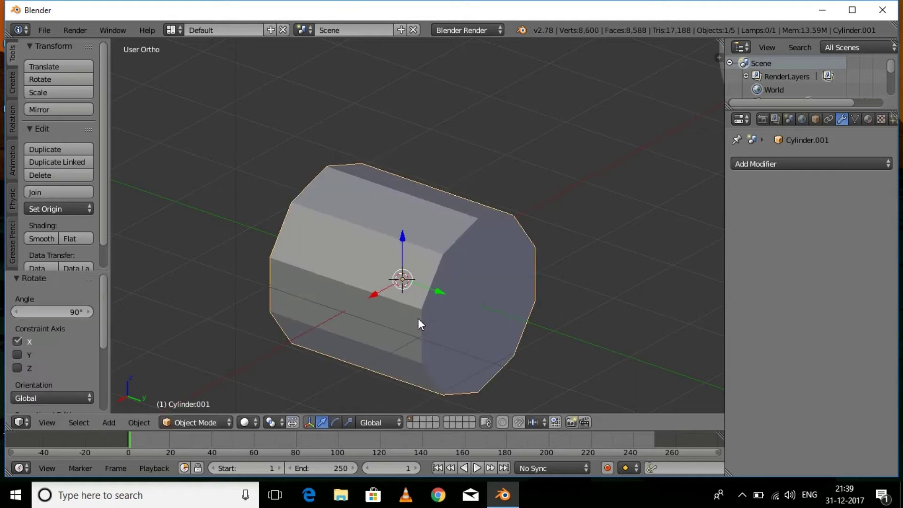
In Edit Mode, select five alternating side faces of the cylinder for blades
key(Tab)
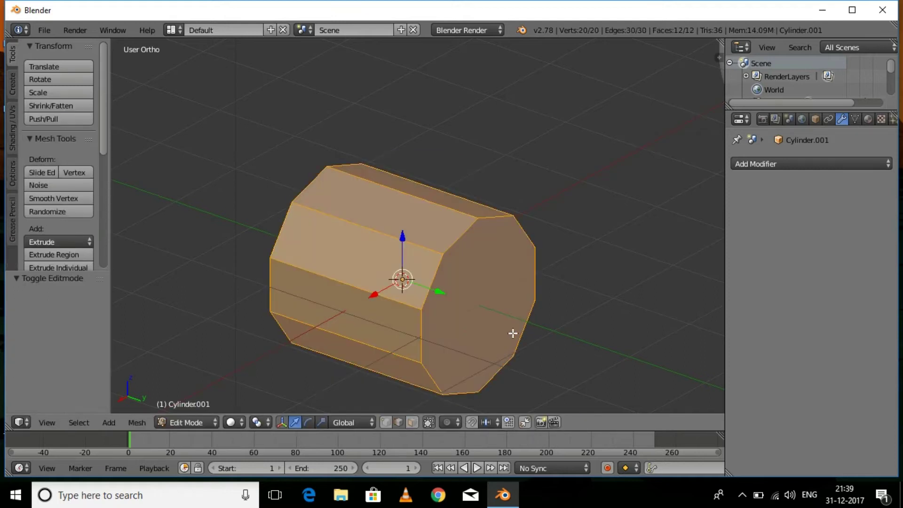
middle_drag(441, 377, 456, 349)
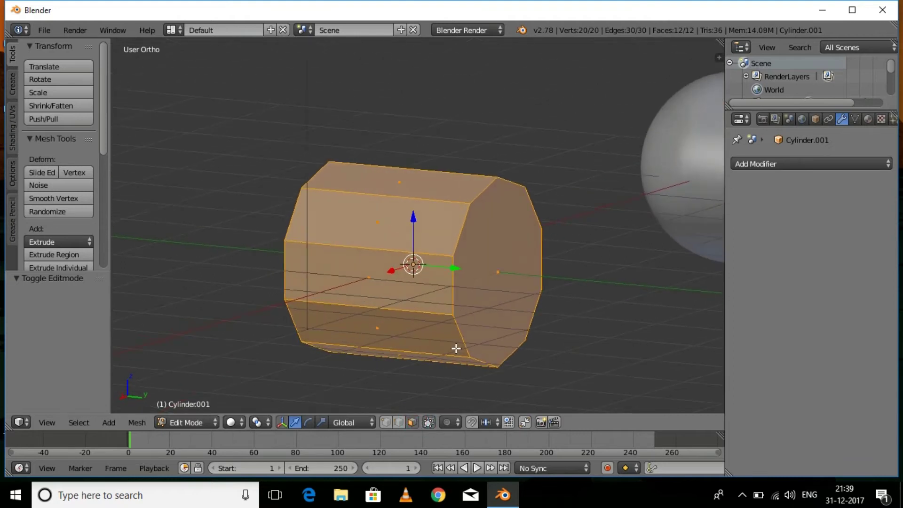
right_click(417, 298)
middle_drag(507, 351, 438, 287)
shift+right_click(365, 254)
middle_drag(370, 256, 409, 310)
shift+right_click(403, 274)
middle_drag(403, 274, 421, 341)
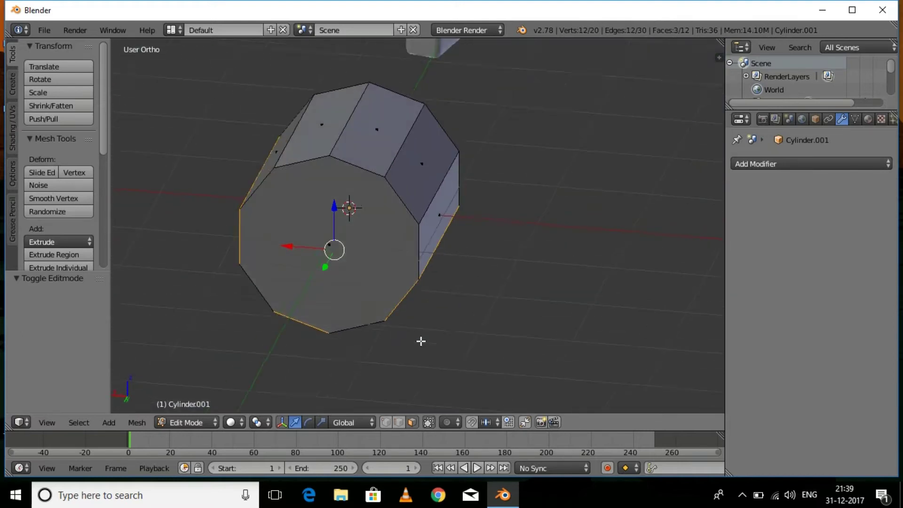
shift+right_click(408, 196)
shift+right_click(321, 146)
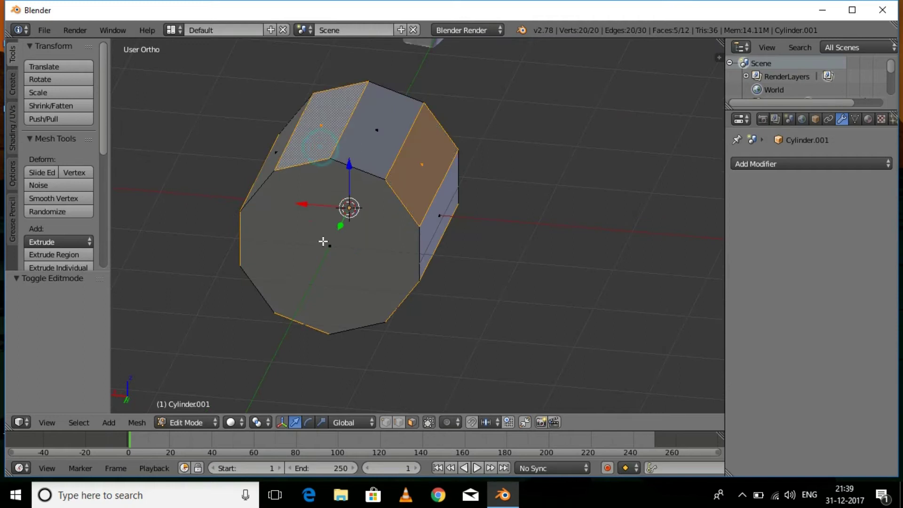
middle_drag(323, 242, 342, 236)
Extrude the five selected side faces and scale them out to 2.395
key(s)
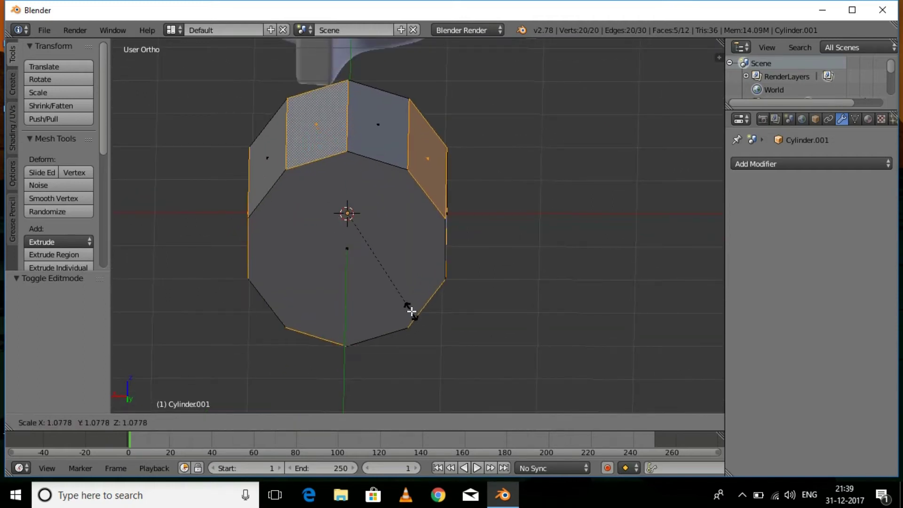
right_click(411, 311)
key(e)
right_click(436, 321)
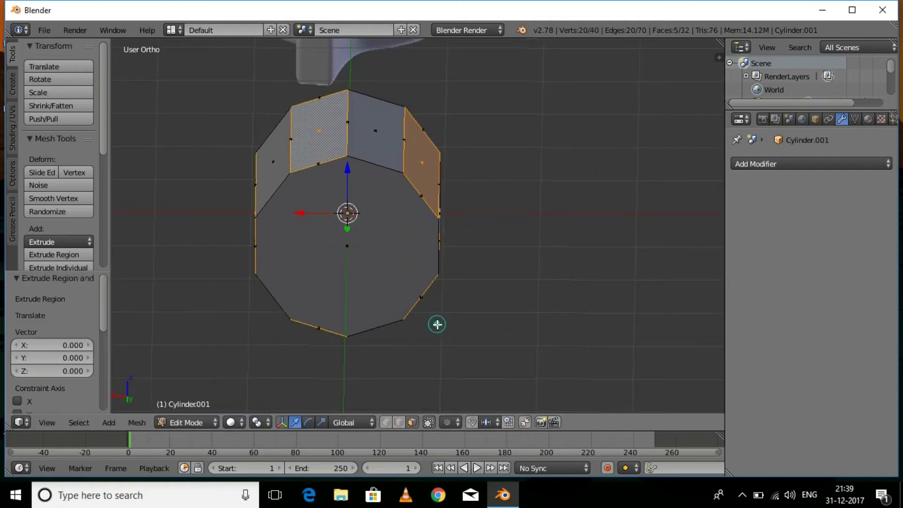
key(s)
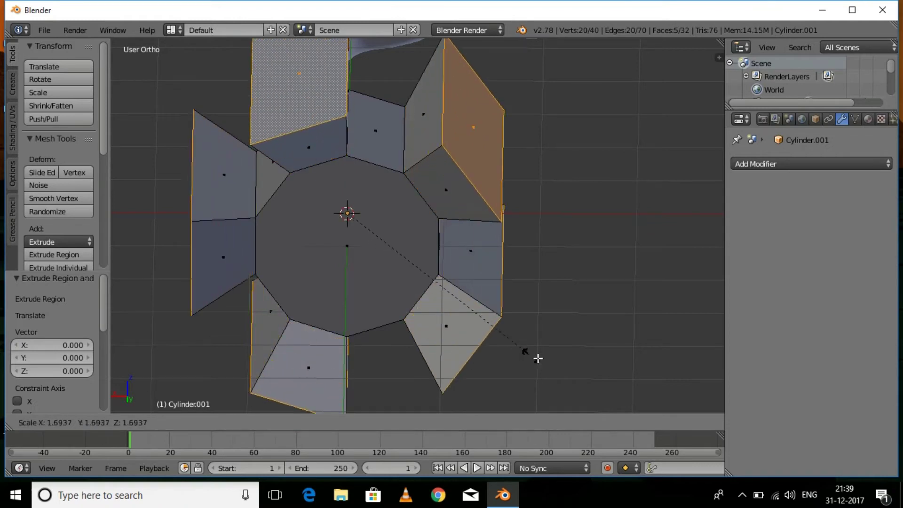
click(630, 379)
View the blades down the cylinder's axis and switch to edge select mode
middle_drag(586, 319, 611, 307)
middle_drag(517, 331, 473, 333)
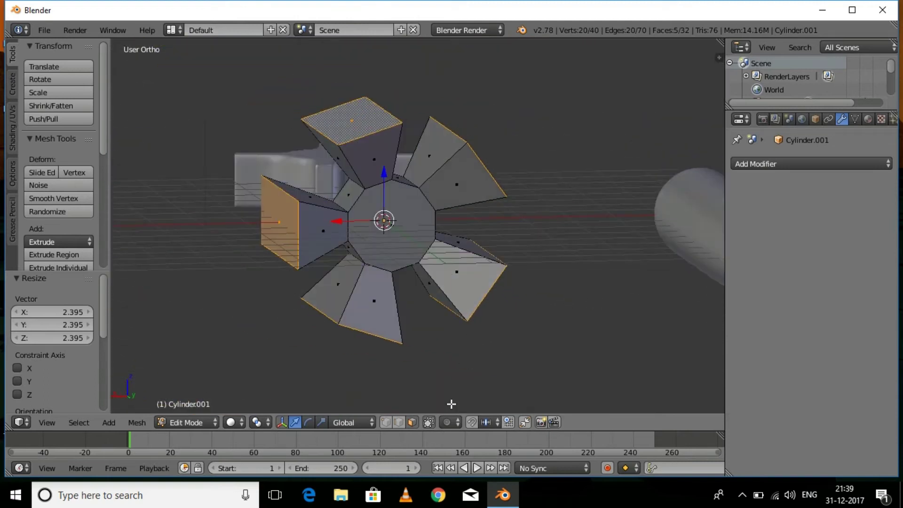
click(399, 422)
Select one outer edge on each of the five blades and rotate them 10° about Y
right_click(298, 241)
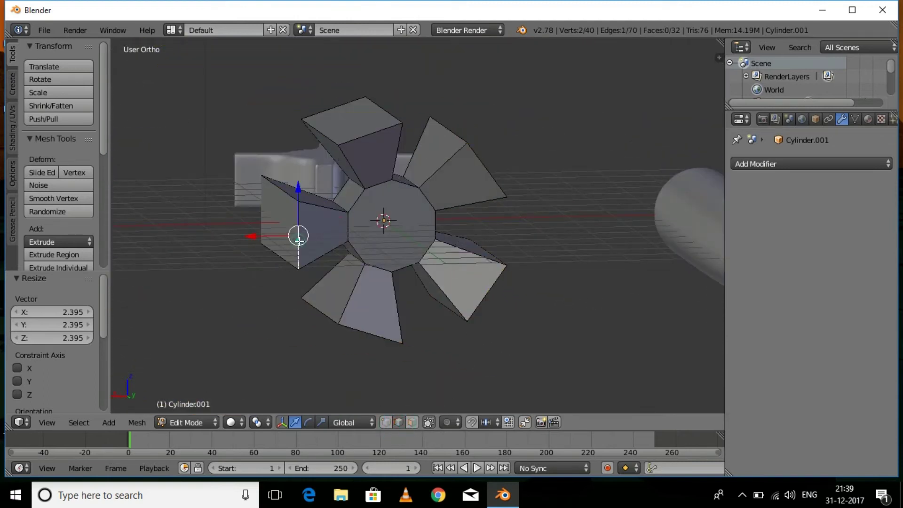
shift+right_click(361, 136)
shift+right_click(479, 158)
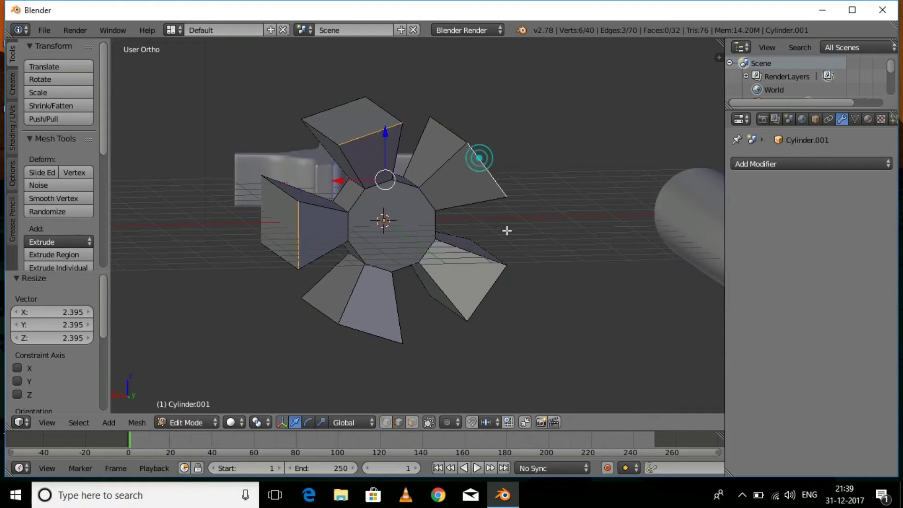
shift+right_click(486, 289)
shift+right_click(366, 329)
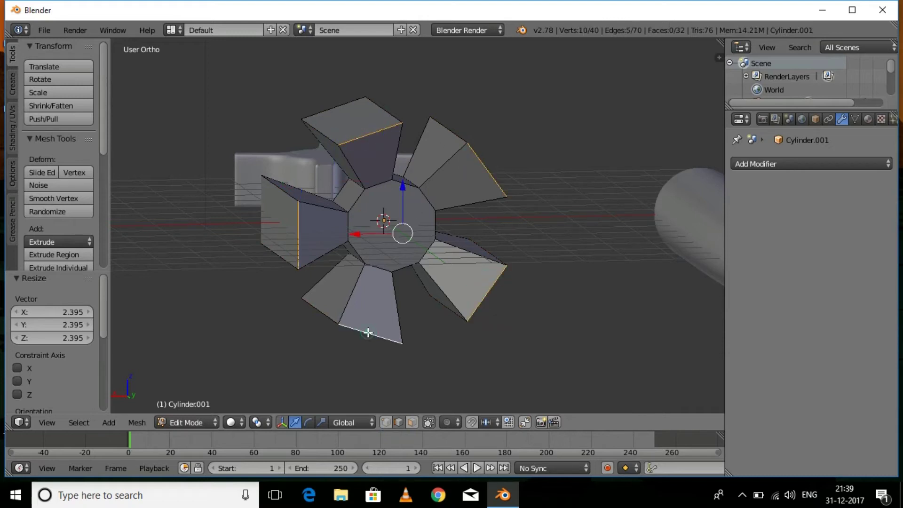
key(r)
text(y)
text(10)
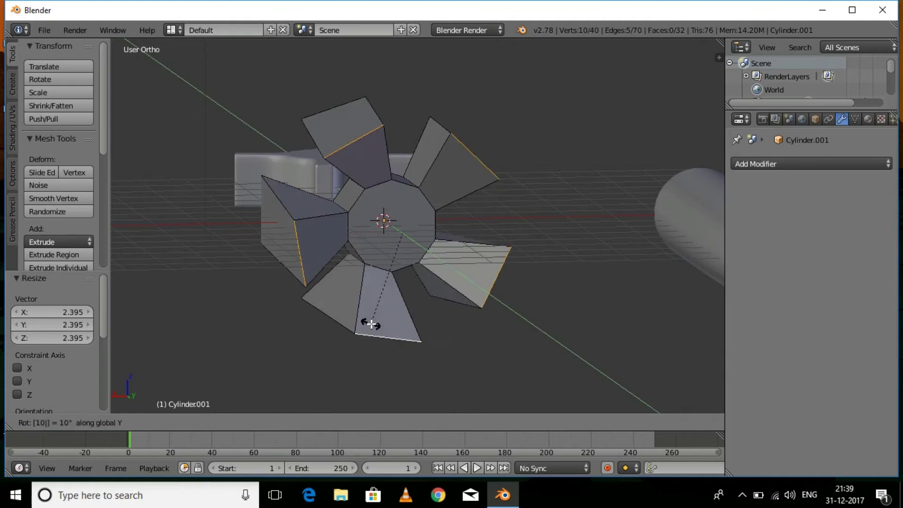
key(Return)
Select the opposite outer edge on each of the five blades
middle_drag(343, 328, 558, 340)
right_click(471, 262)
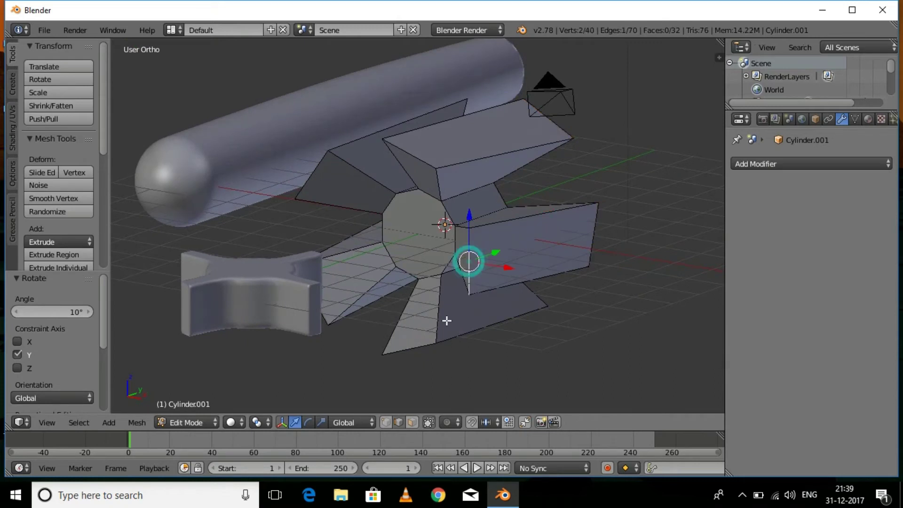
shift+right_click(410, 349)
shift+right_click(419, 158)
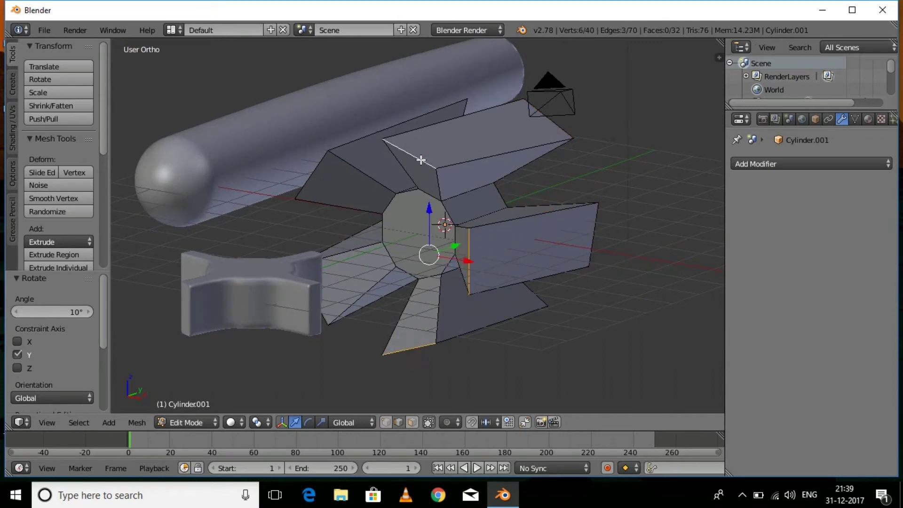
shift+right_click(312, 170)
middle_drag(328, 201, 309, 310)
shift+right_click(308, 303)
Rotate those edges −10° about Y and return to Object Mode
key(ctrl+r)
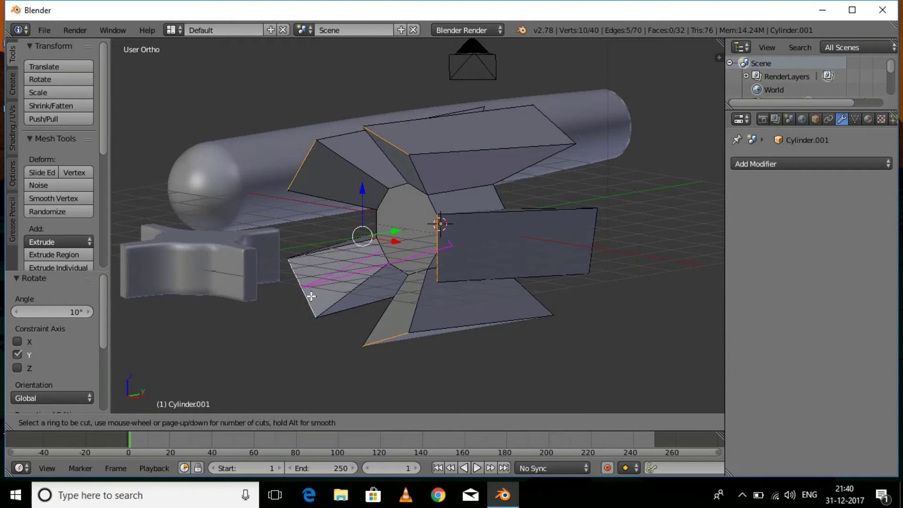
key(Escape)
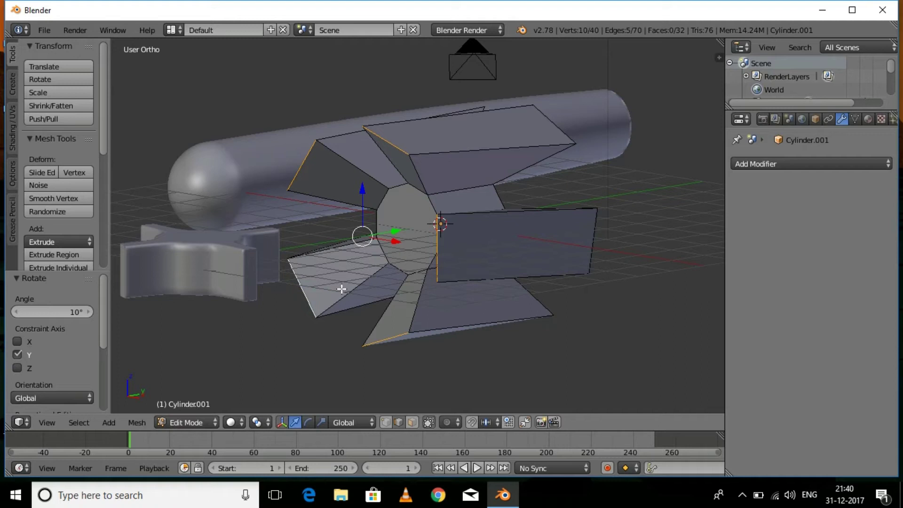
text(r-10)
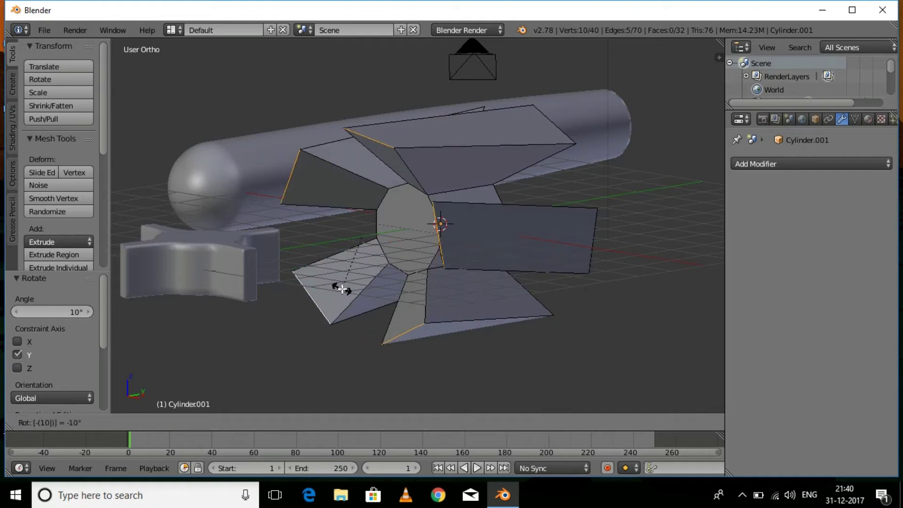
click(343, 289)
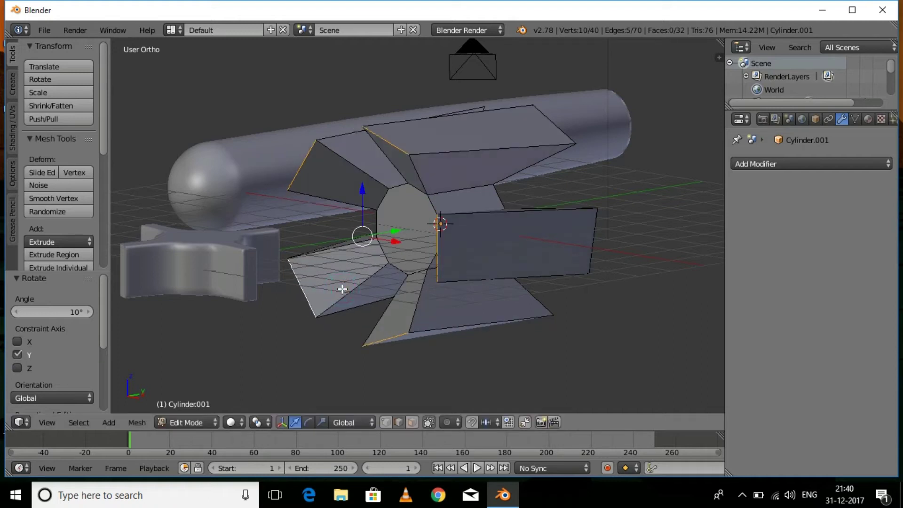
text(ry)
text(-10)
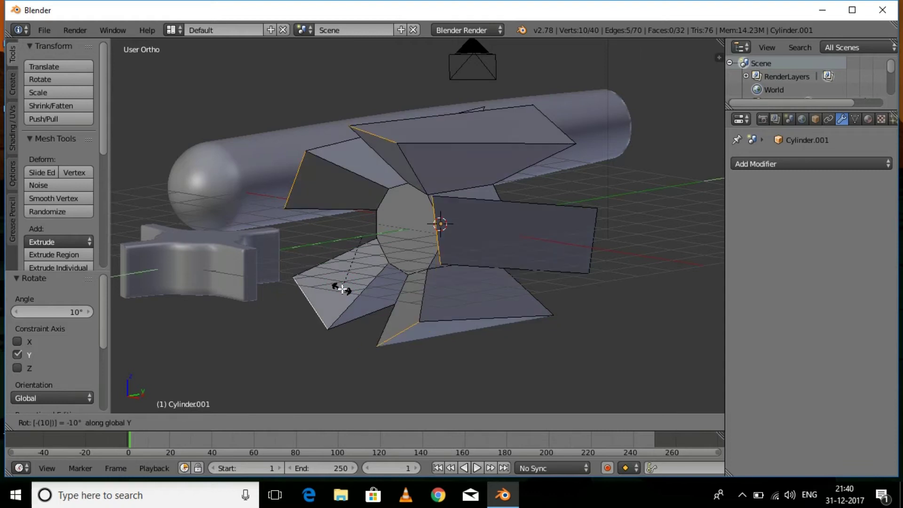
click(343, 288)
middle_drag(495, 330, 454, 309)
key(Tab)
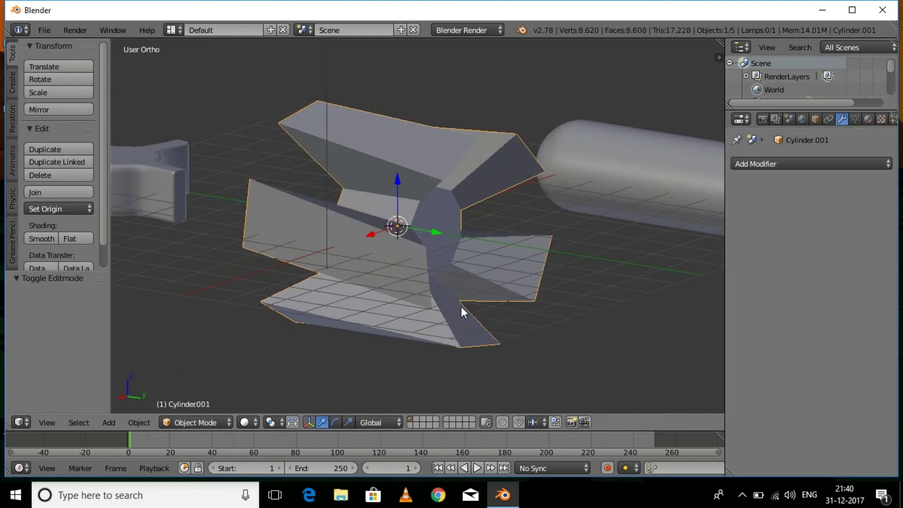
Flatten the propeller to 0.327 along Y
key(s)
key(y)
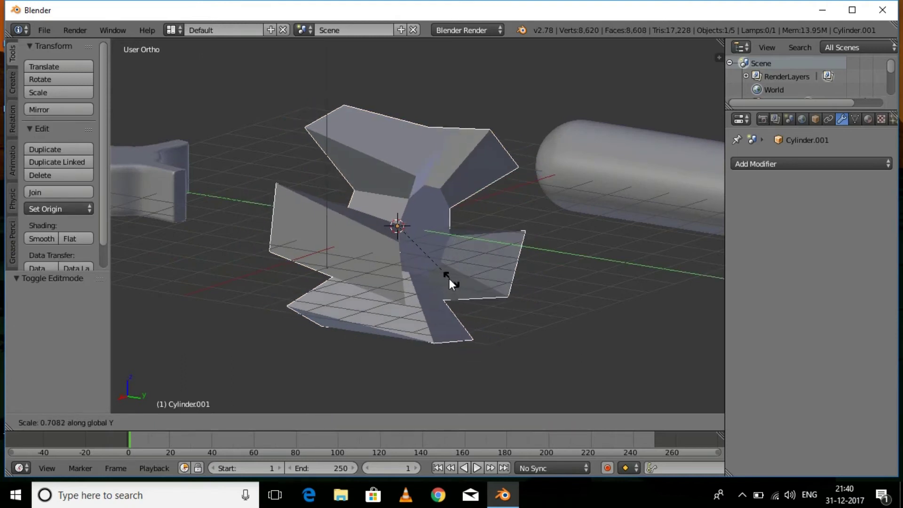
click(406, 259)
Add a Triangulate modifier, then undo it
click(784, 164)
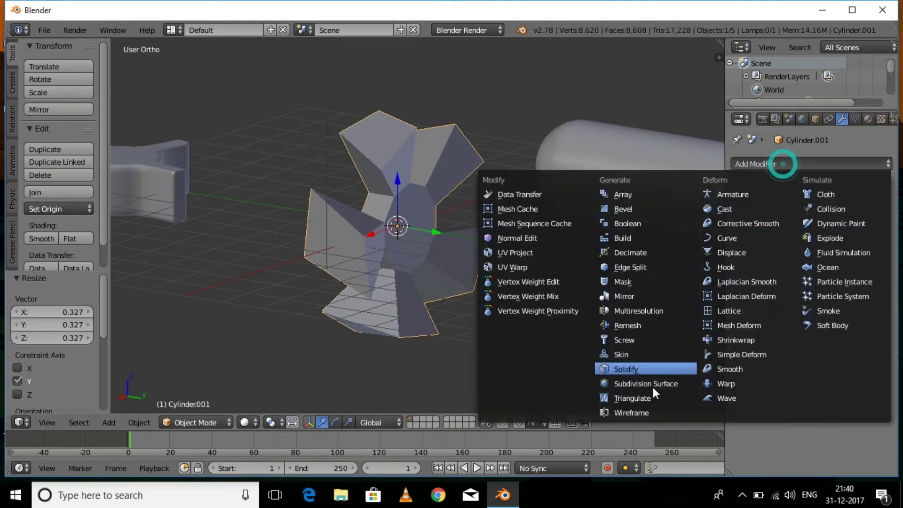
click(647, 391)
middle_drag(696, 278, 498, 306)
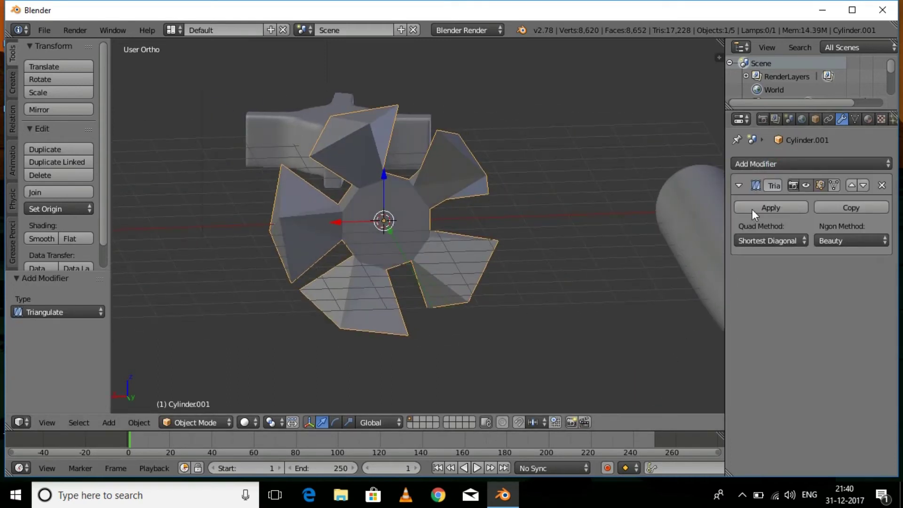
key(ctrl+z)
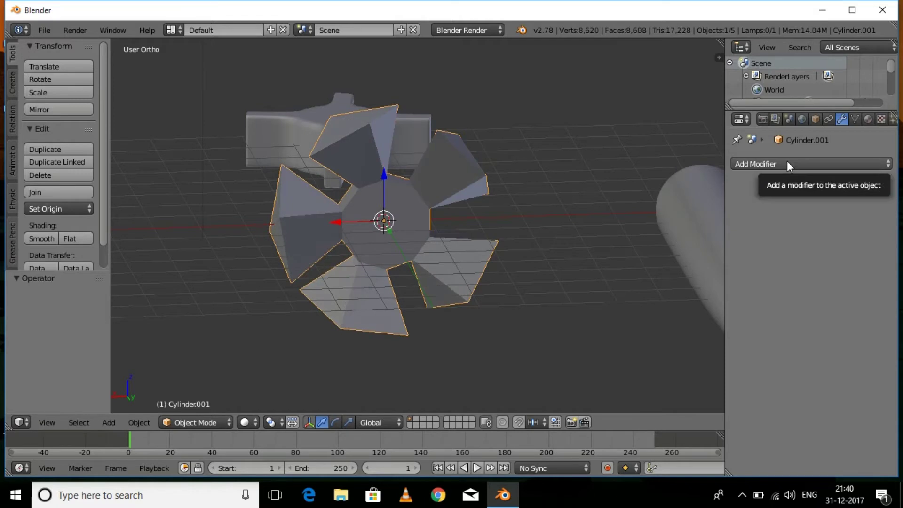
Add a Subdivision Surface modifier with viewport level 2 and apply smooth shading
click(787, 161)
click(673, 381)
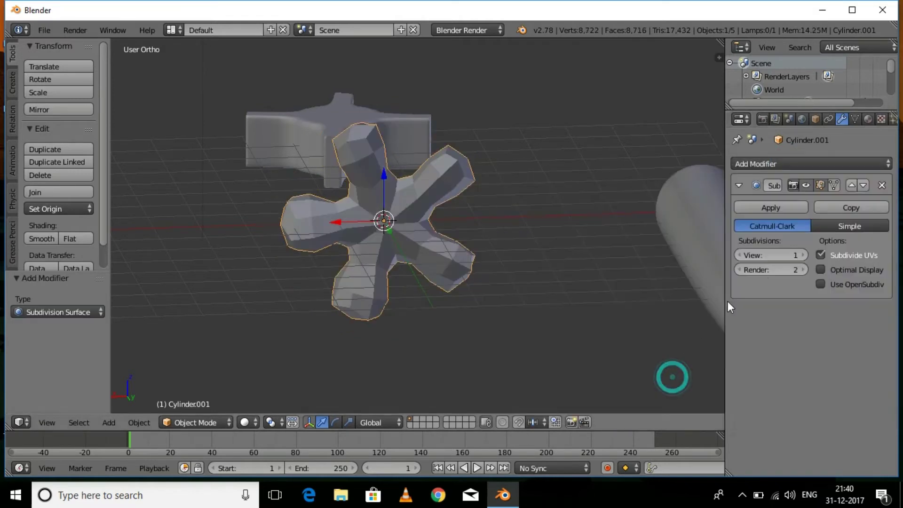
click(801, 255)
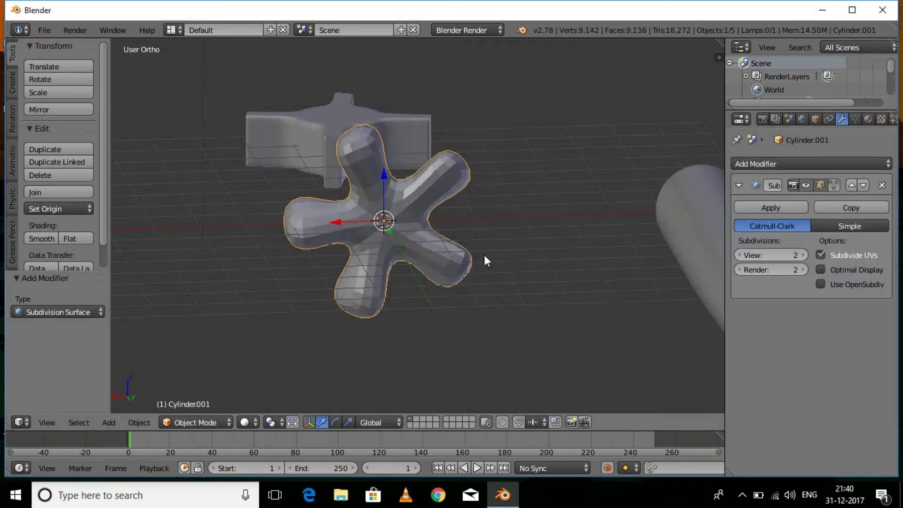
click(38, 239)
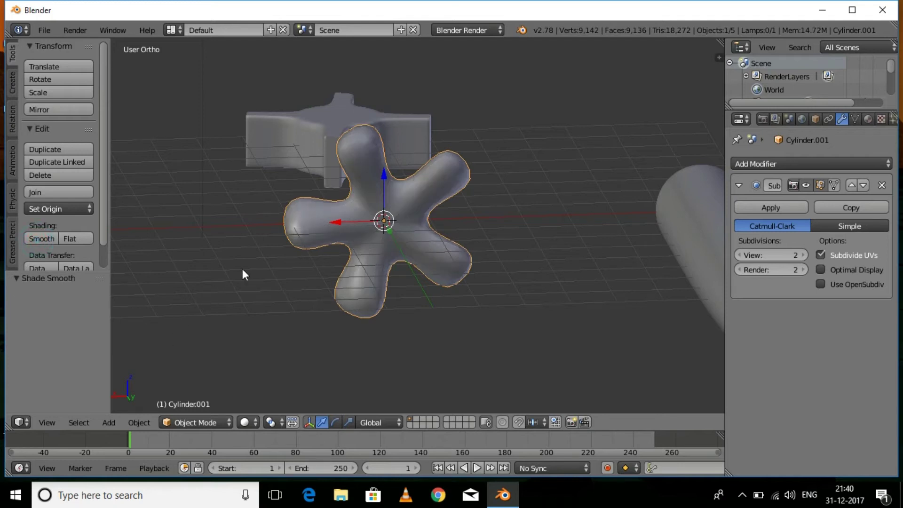
key(Tab)
Deselect all and add loop cuts near the tips of the upper and left arms
middle_drag(292, 289, 363, 309)
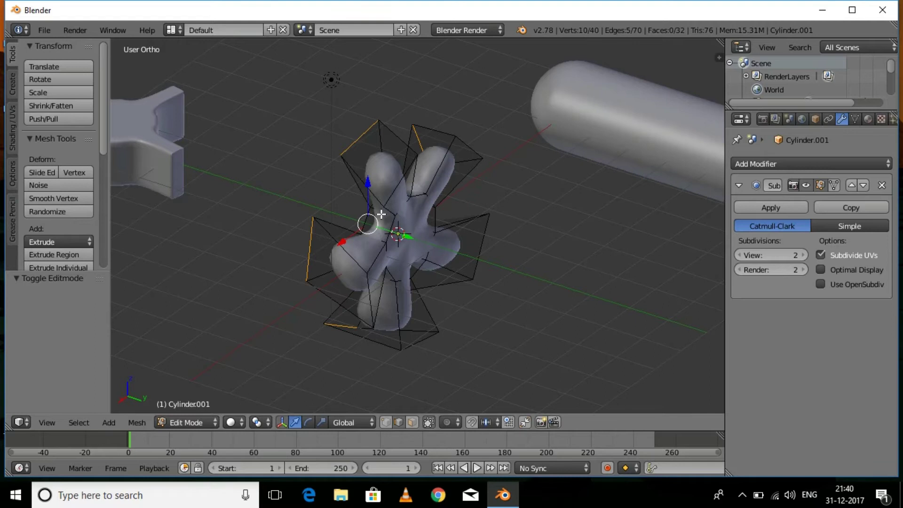
key(a)
scroll(393, 215, up, 5)
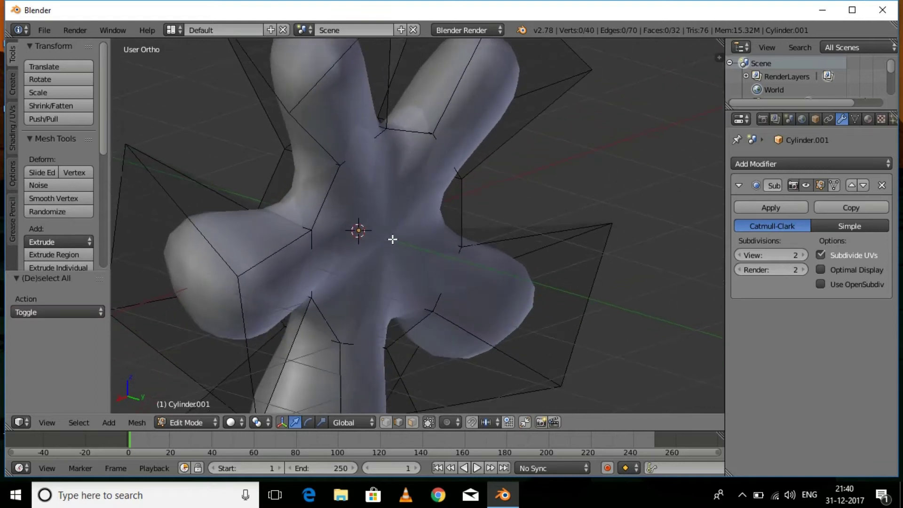
key(ctrl+r)
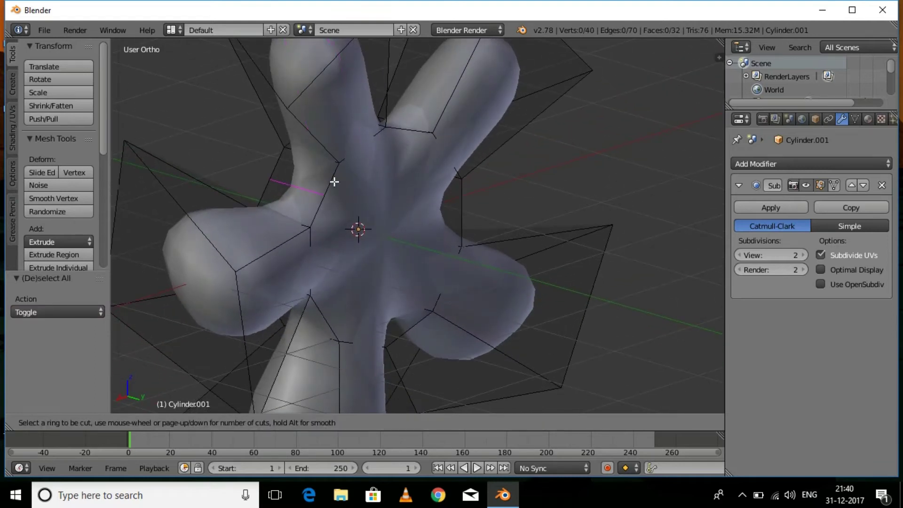
click(308, 122)
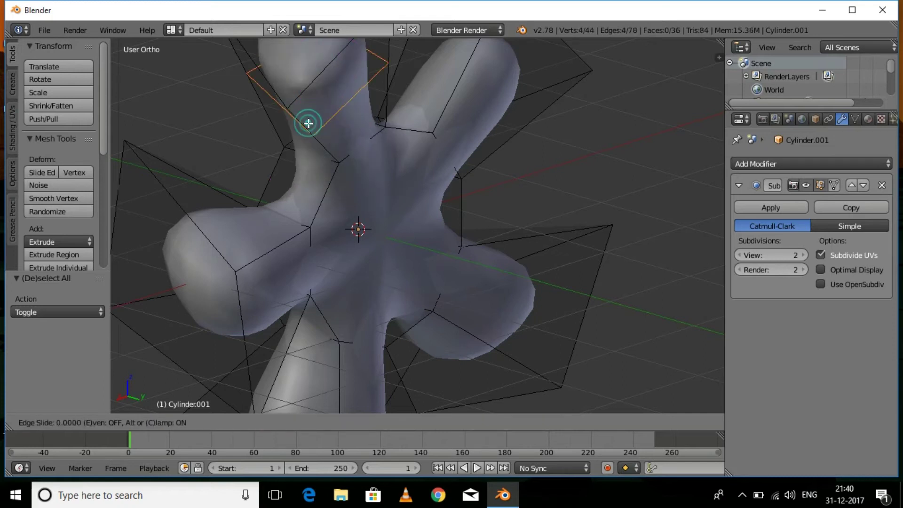
click(280, 48)
scroll(328, 222, down, 2)
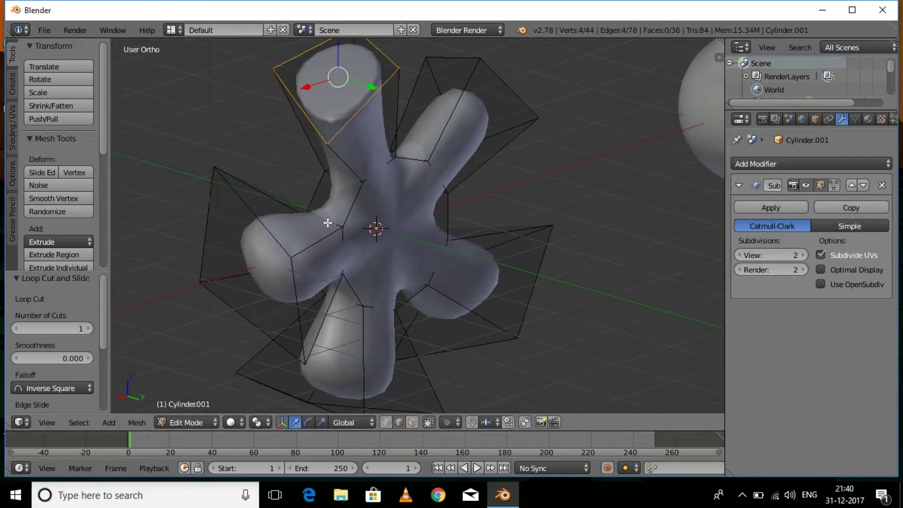
key(ctrl+r)
click(317, 242)
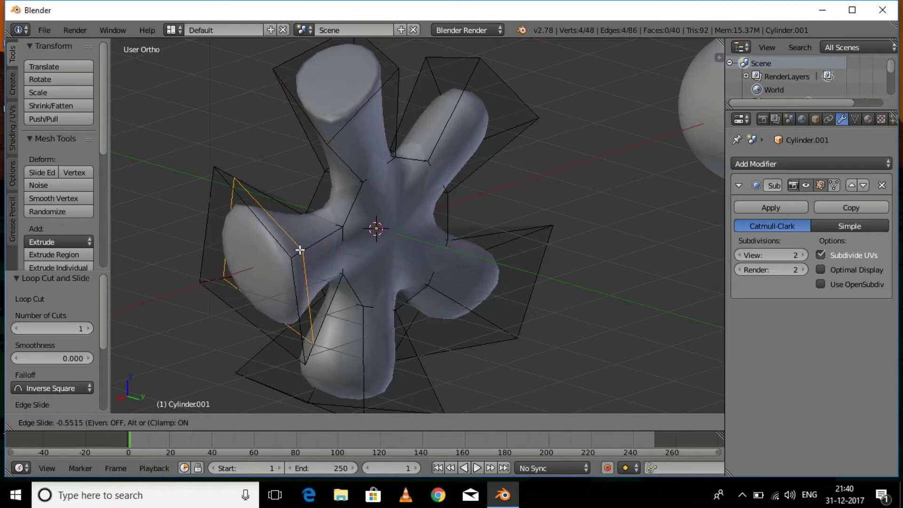
click(232, 266)
Add loop cuts near the tips of the upper-right, lower-right and lower arms
middle_drag(514, 216, 440, 183)
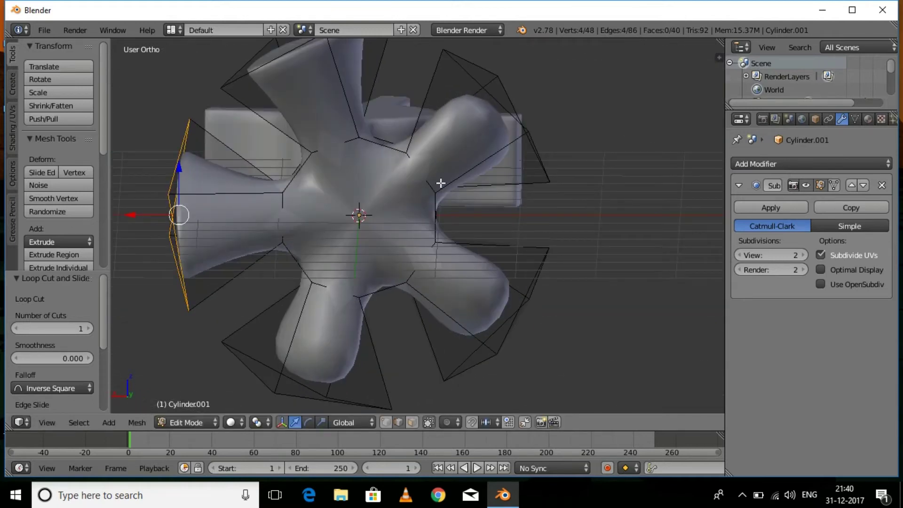
key(ctrl+r)
click(457, 168)
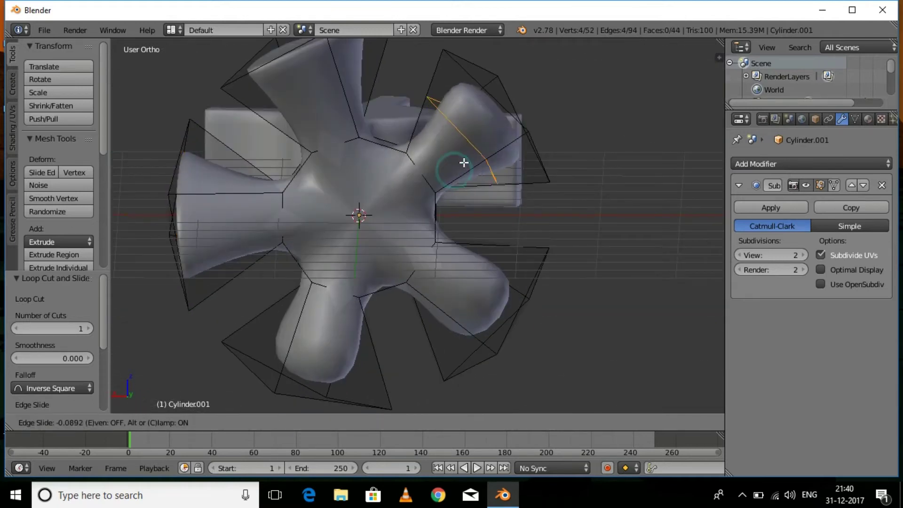
click(507, 120)
key(ctrl+r)
click(499, 252)
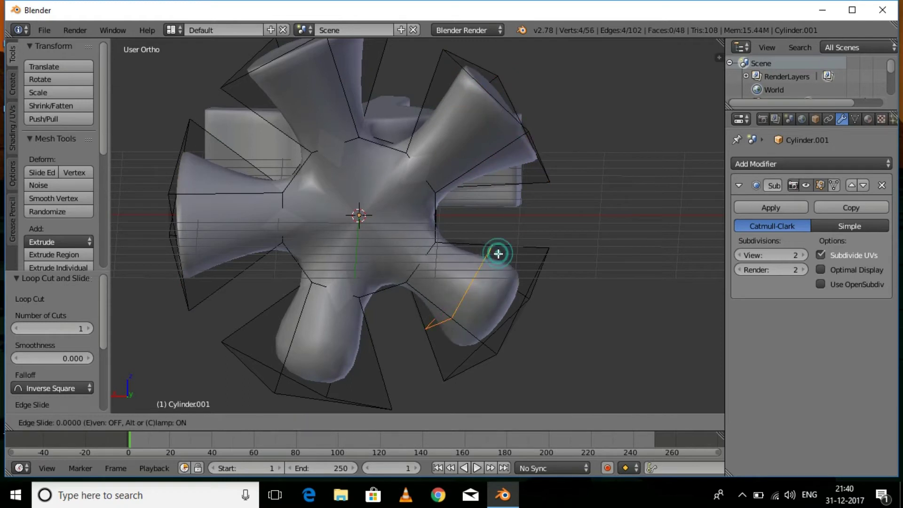
click(564, 313)
key(ctrl+r)
click(353, 329)
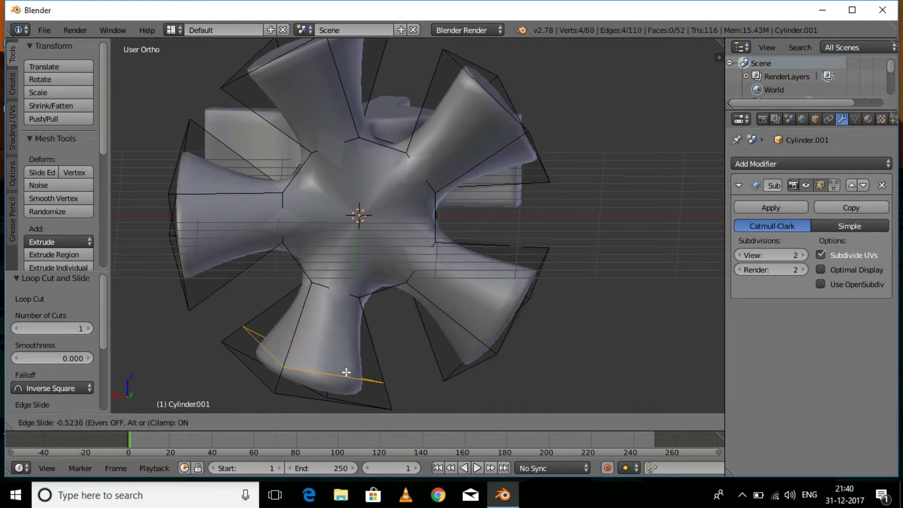
click(335, 408)
Return to Object Mode and look around the scene
middle_drag(335, 407, 382, 279)
key(Tab)
middle_drag(302, 250, 470, 256)
scroll(533, 237, down, 3)
Move the propeller along the Y axis to a new position
key(g)
key(y)
click(663, 225)
Reposition the torpedo body tube along the Y and X axes
right_click(515, 155)
drag(461, 156, 378, 162)
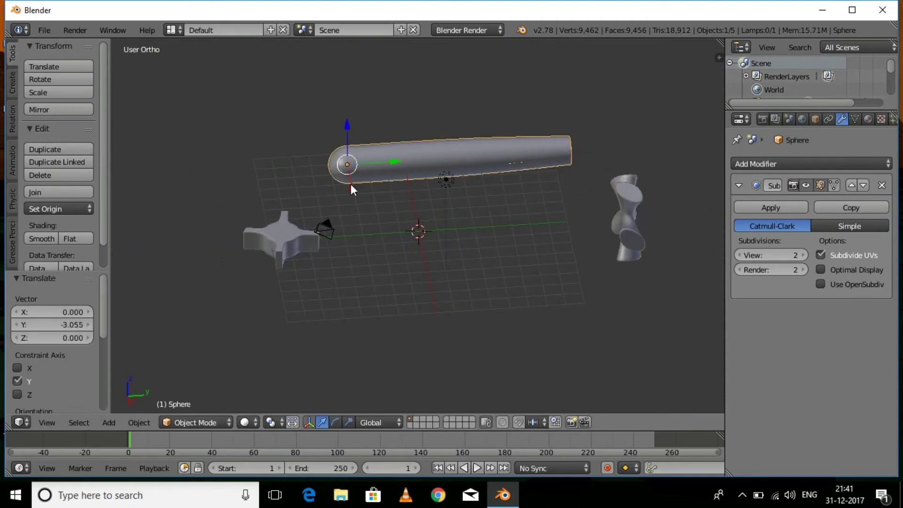
key(g)
key(x)
click(425, 233)
key(g)
key(y)
click(374, 229)
Move the cross-shaped fin to the tube's far end, rotated 90° about X and fitted against the tube
right_click(293, 244)
drag(332, 239, 570, 252)
text(rx)
text(90)
key(Return)
middle_drag(575, 271, 436, 277)
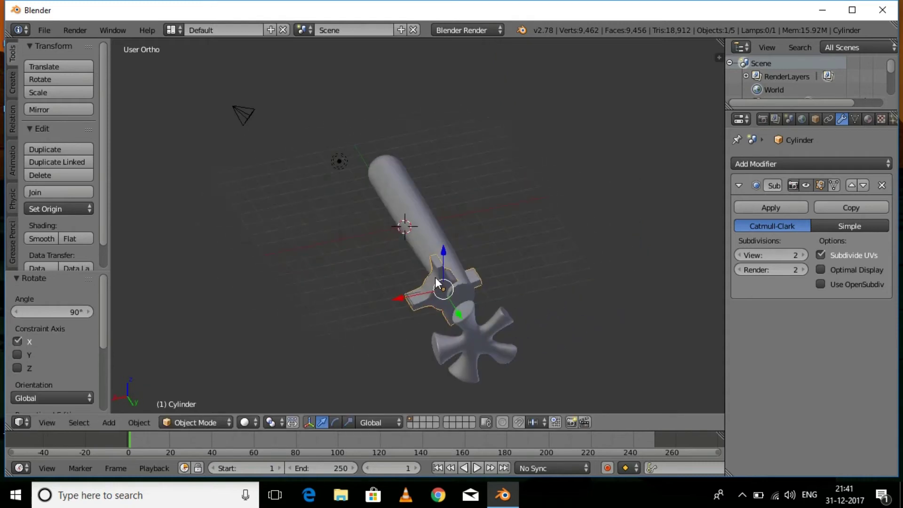
scroll(436, 278, up, 5)
drag(369, 269, 397, 267)
drag(447, 281, 470, 272)
scroll(469, 273, down, 2)
Slide the propeller along Y onto the torpedo's tail and shrink it
right_click(437, 311)
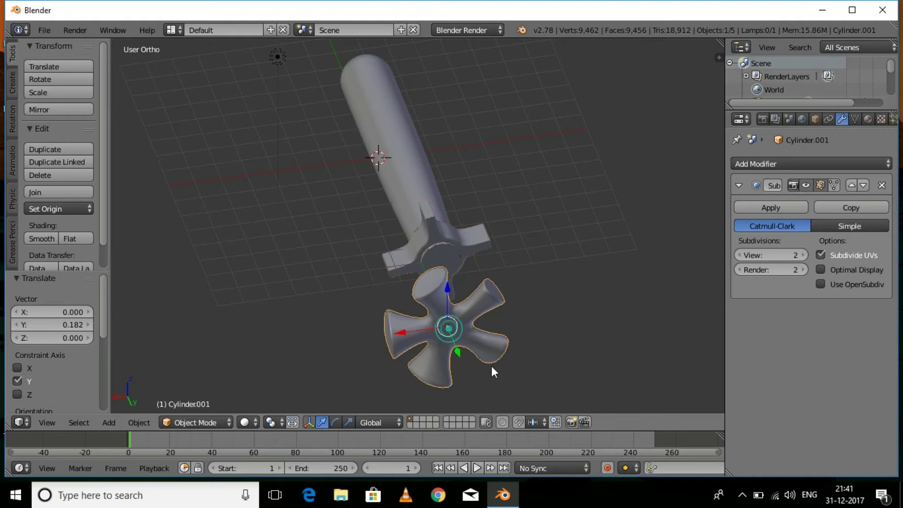
drag(453, 350, 401, 272)
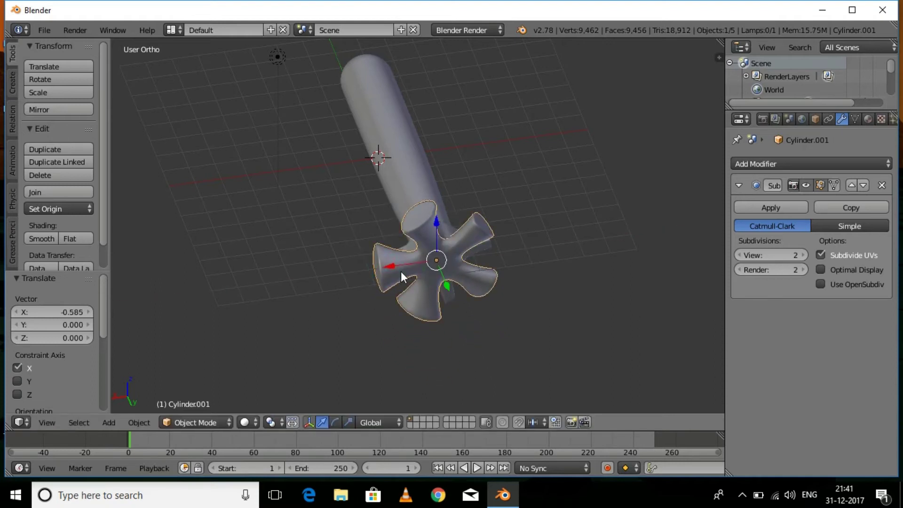
key(KP_3)
drag(588, 167, 608, 167)
key(s)
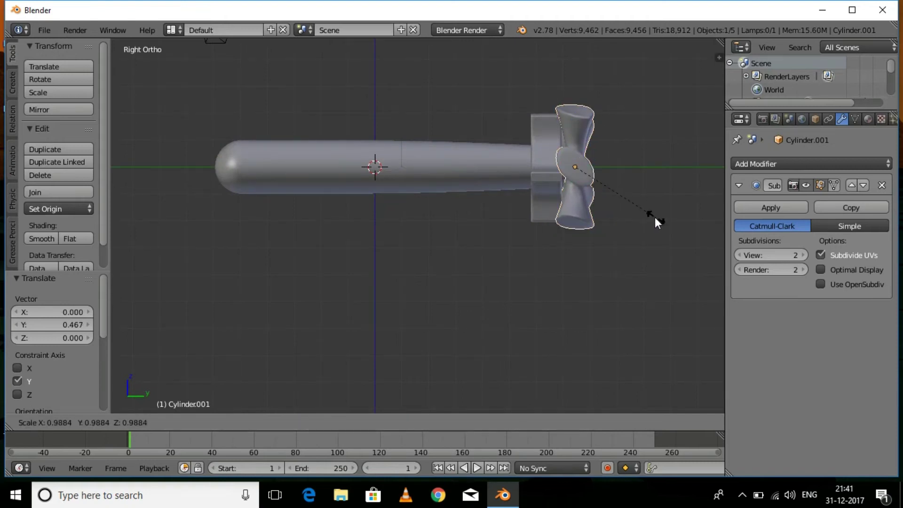
click(617, 196)
drag(610, 171, 604, 166)
key(KP_1)
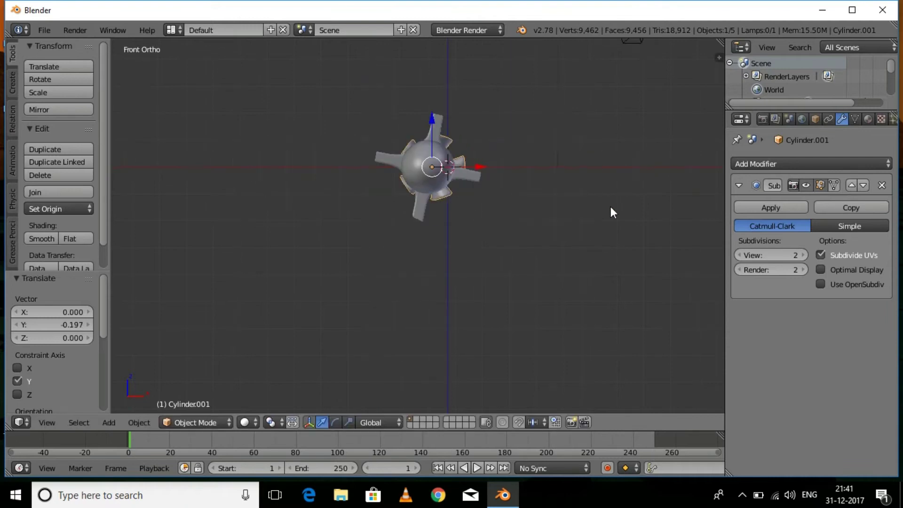
key(KP_7)
Nudge the propeller −0.217 along the X axis
middle_drag(519, 150, 464, 107)
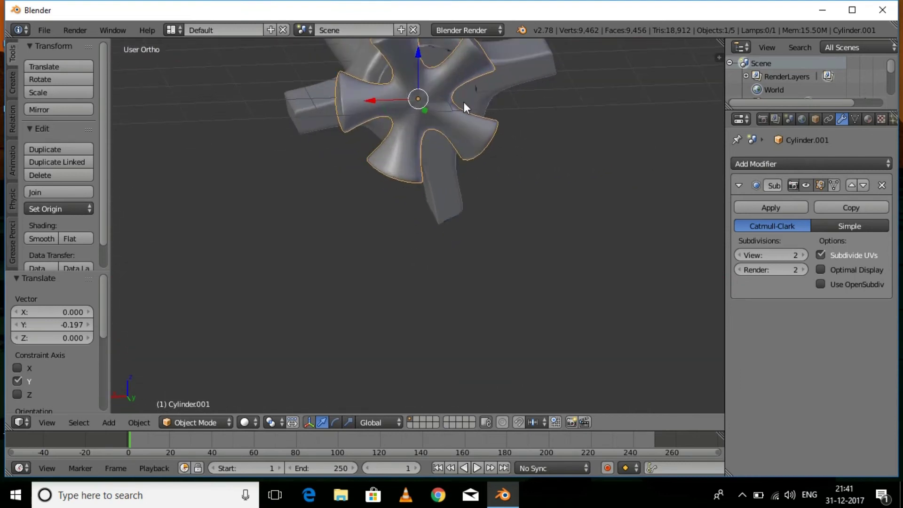
drag(398, 99, 414, 103)
middle_drag(349, 173, 479, 249)
scroll(498, 226, up, 2)
Scale the propeller uniformly to 0.790
key(a)
scroll(492, 192, down, 4)
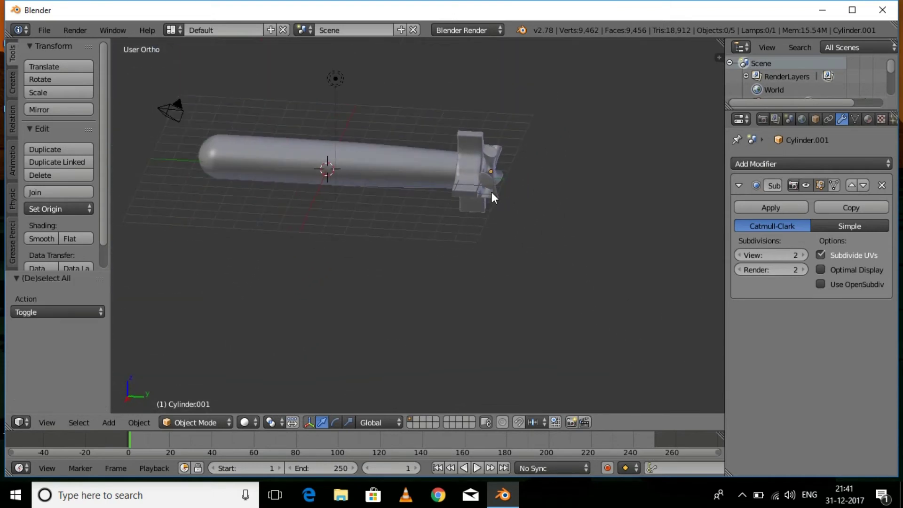
scroll(542, 217, up, 3)
right_click(520, 165)
key(s)
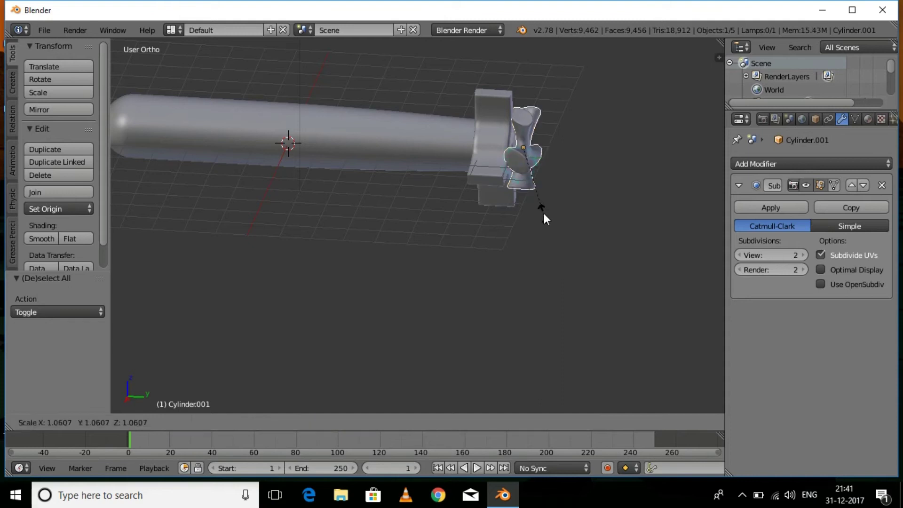
click(530, 198)
middle_drag(530, 199, 464, 272)
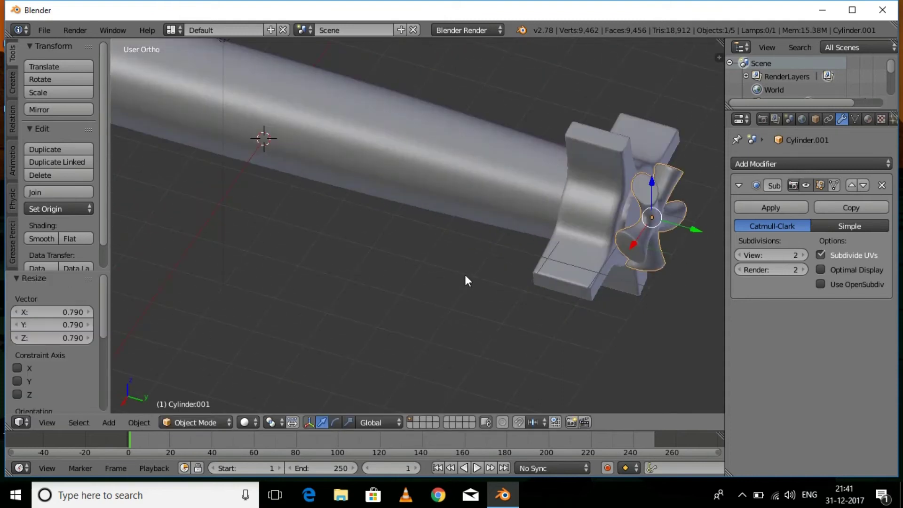
right_click(432, 182)
scroll(431, 182, down, 5)
middle_drag(337, 252, 466, 235)
scroll(386, 241, up, 5)
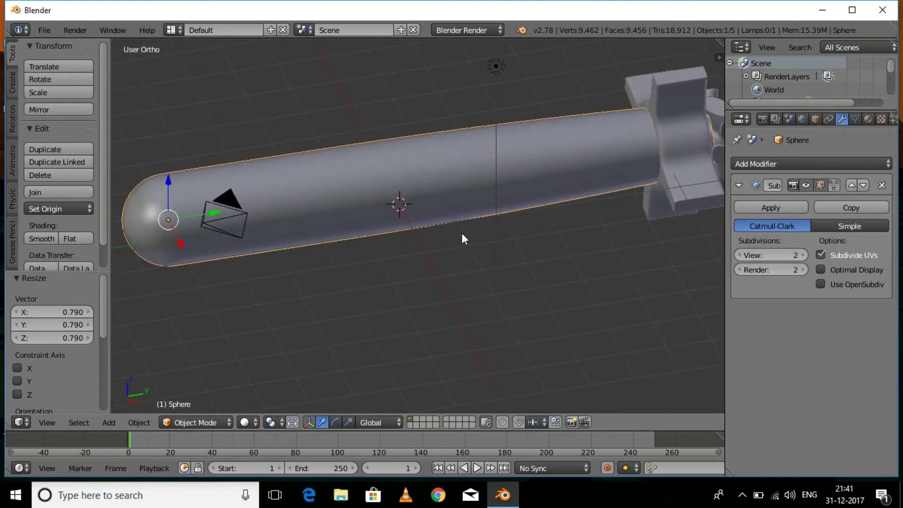
In Edit Mode with face select, select the ring of faces beside the torpedo's nose
key(Tab)
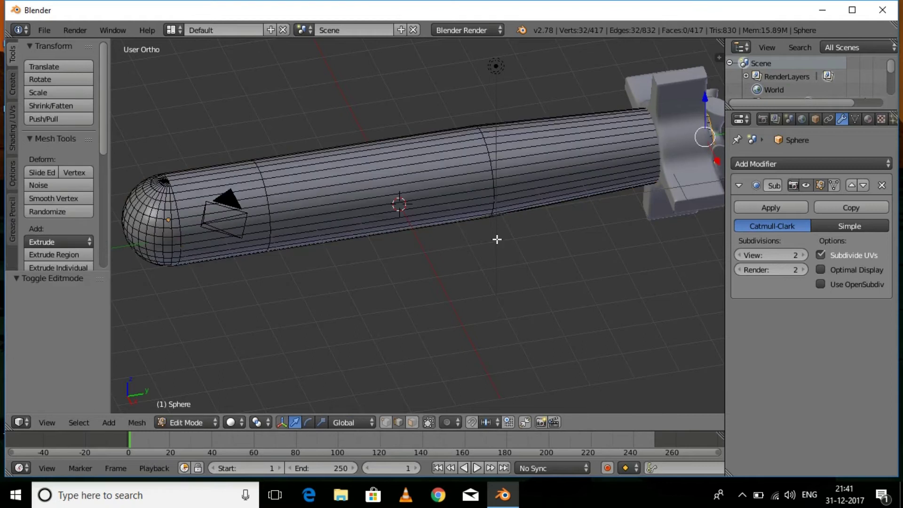
scroll(281, 244, up, 2)
scroll(279, 245, down, 2)
click(412, 423)
middle_drag(466, 330, 336, 254)
alt+click(208, 210)
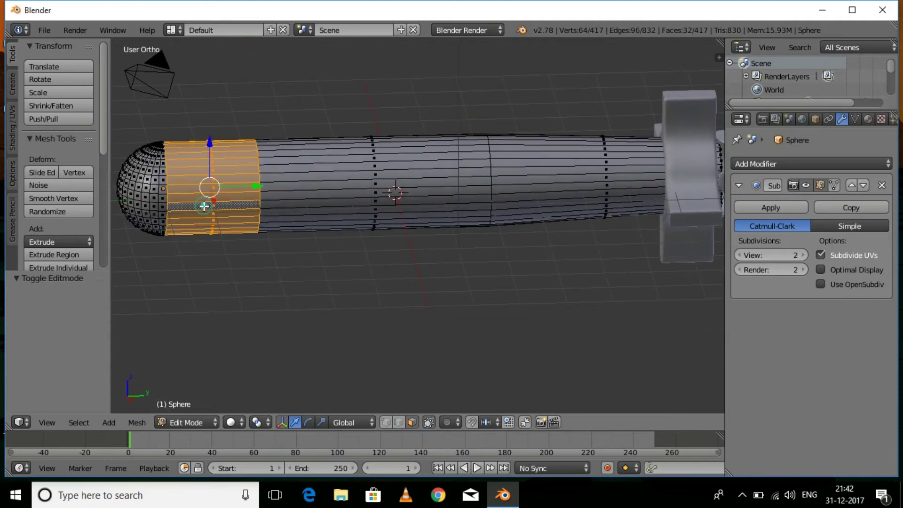
middle_drag(208, 210, 401, 309)
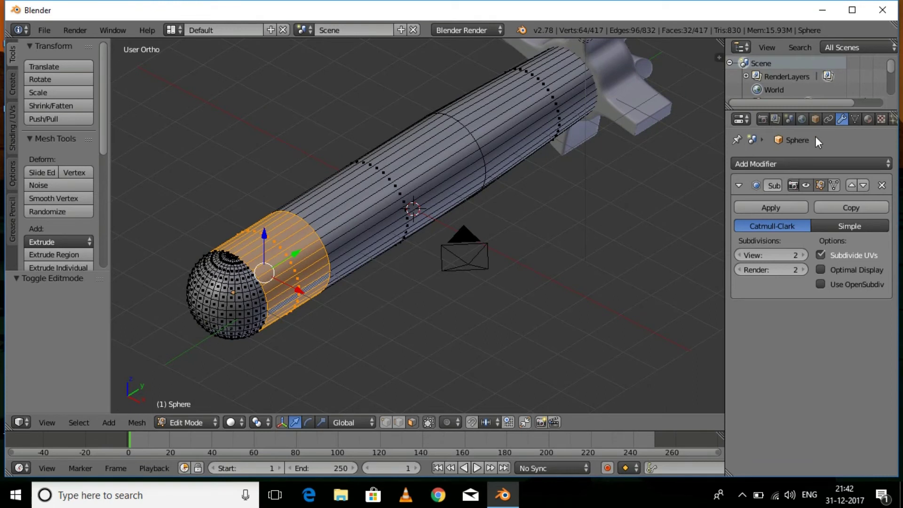
Switch the render engine to Cycles
click(867, 119)
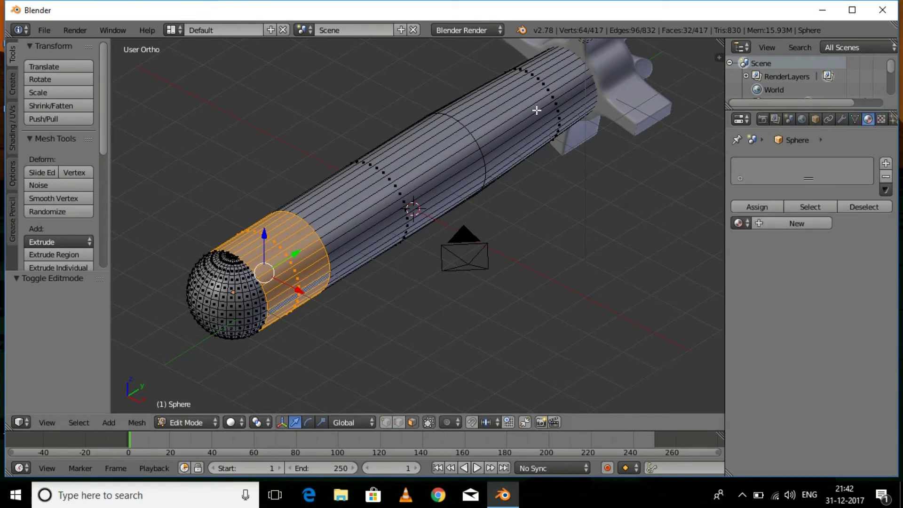
click(488, 30)
click(482, 78)
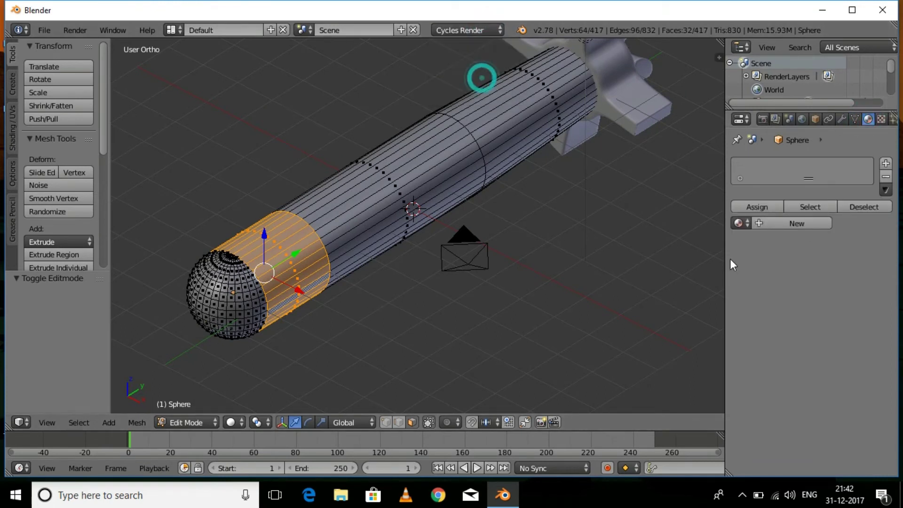
Create Material.001 as a Glossy BSDF coloured blue (R 0, G 0.290, B 0.800)
click(767, 223)
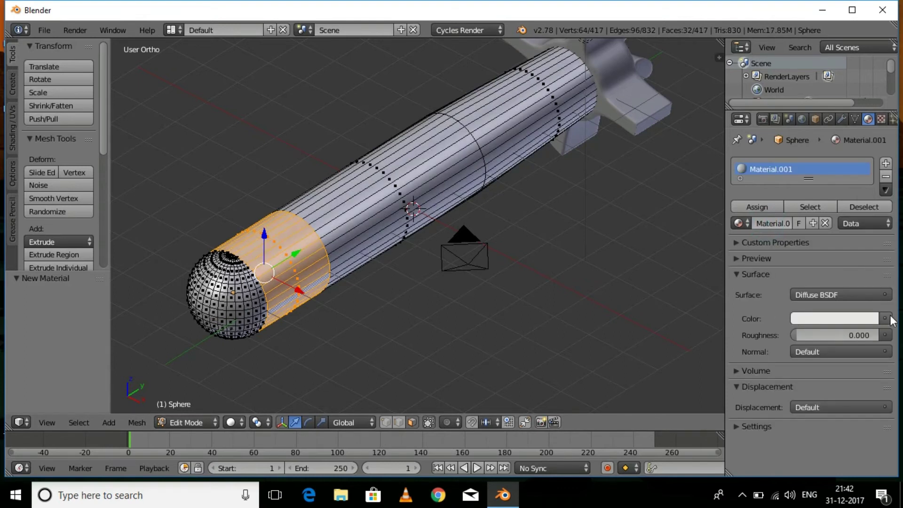
click(888, 318)
click(870, 295)
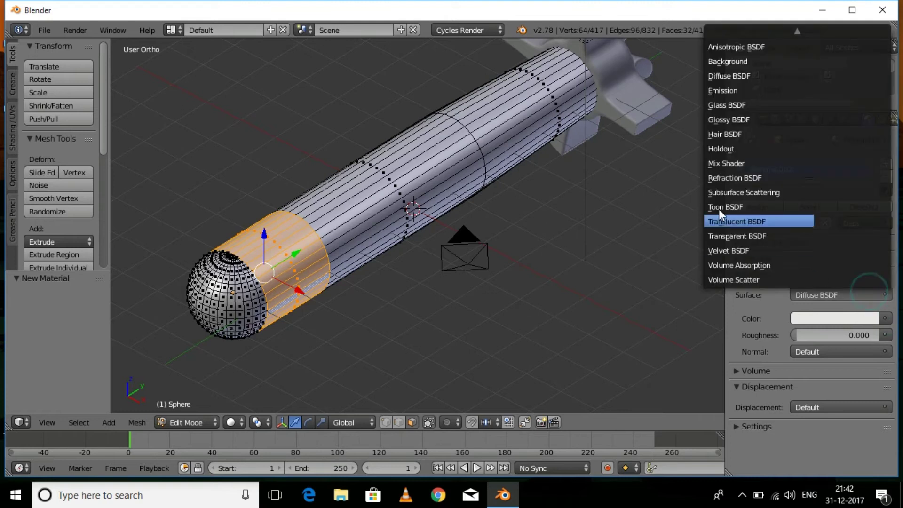
click(728, 119)
middle_drag(541, 319, 515, 298)
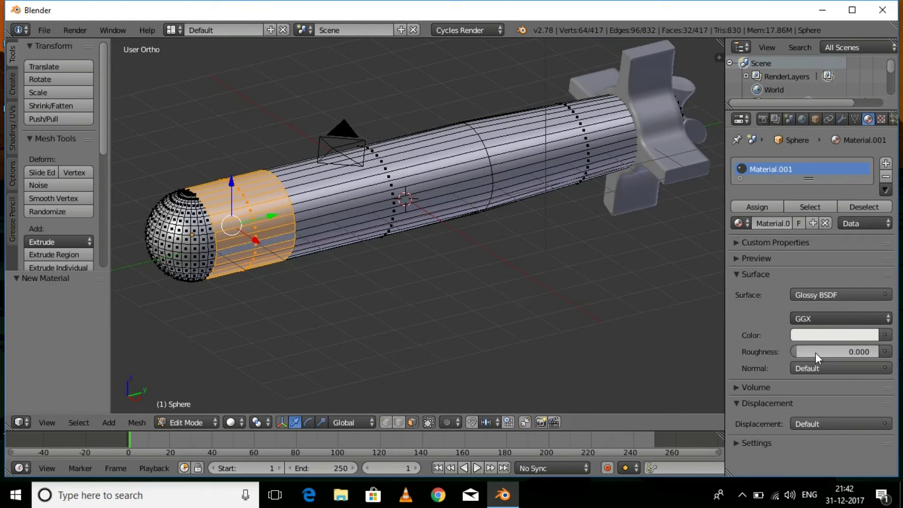
click(813, 332)
drag(814, 196, 840, 172)
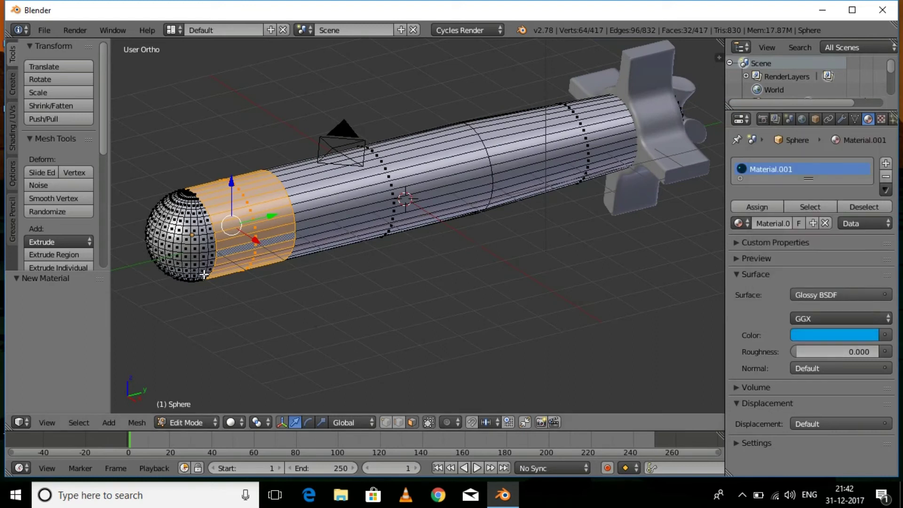
middle_drag(213, 288, 233, 318)
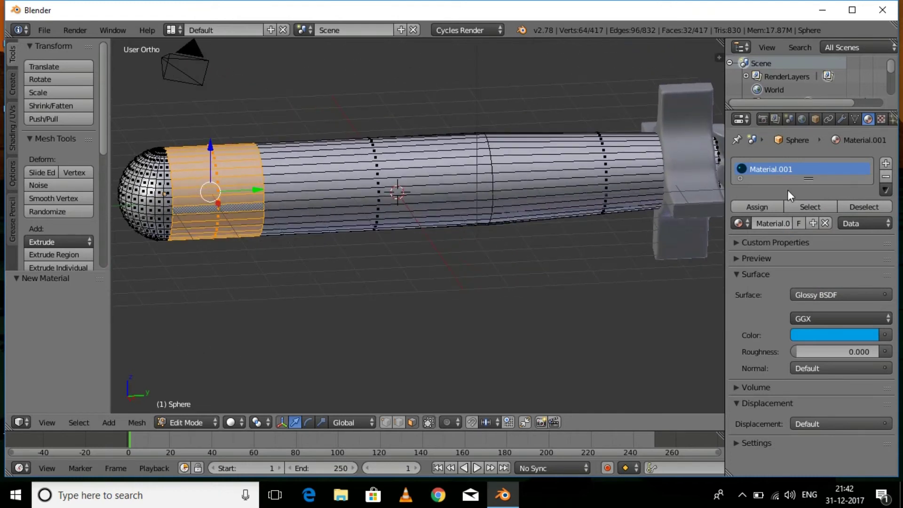
Assign the blue material to the nose ring and add a second material slot
click(765, 206)
key(a)
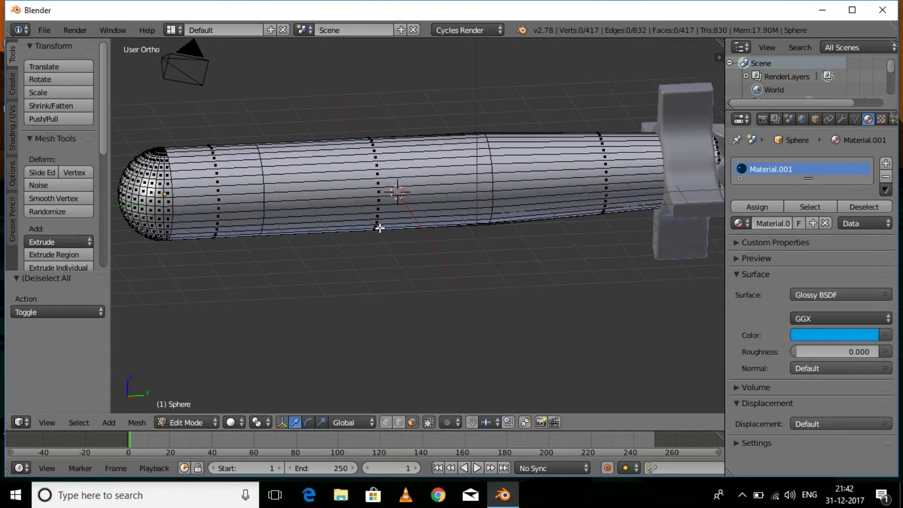
click(885, 164)
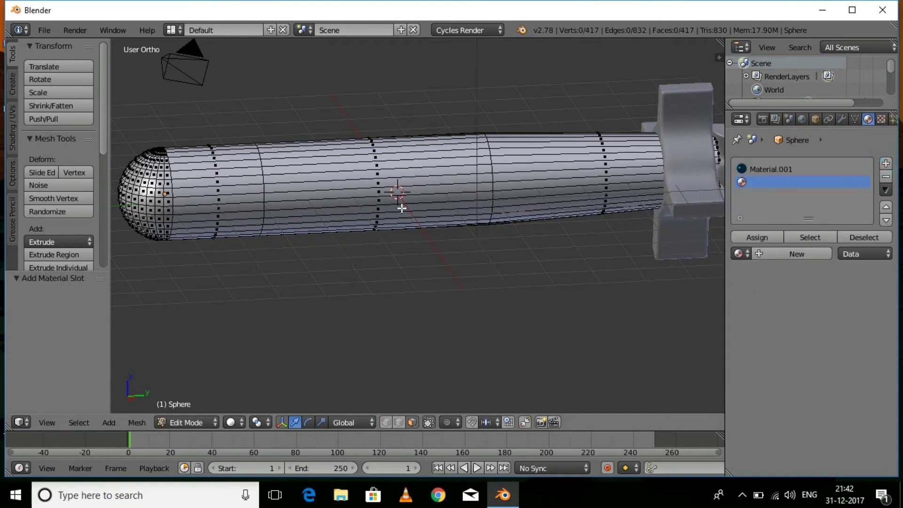
Select the middle and rear body sections of the torpedo
key(l)
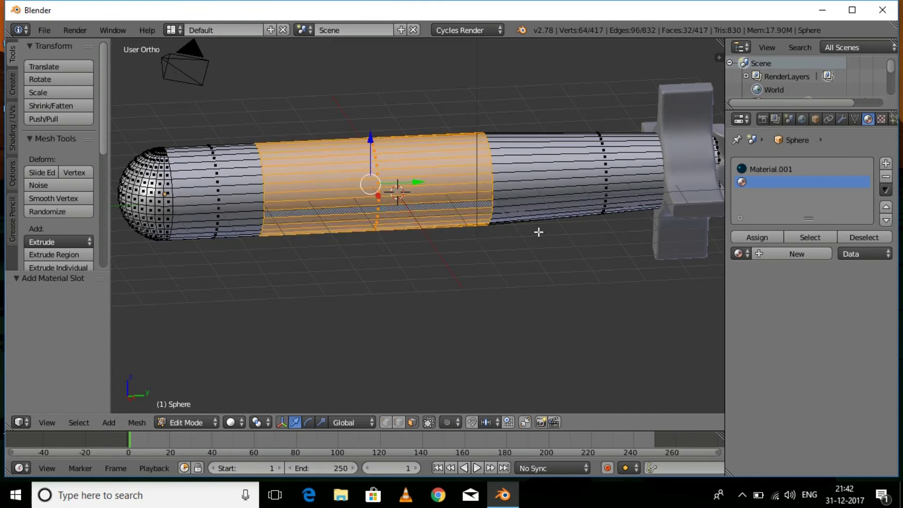
alt+shift+right_click(541, 203)
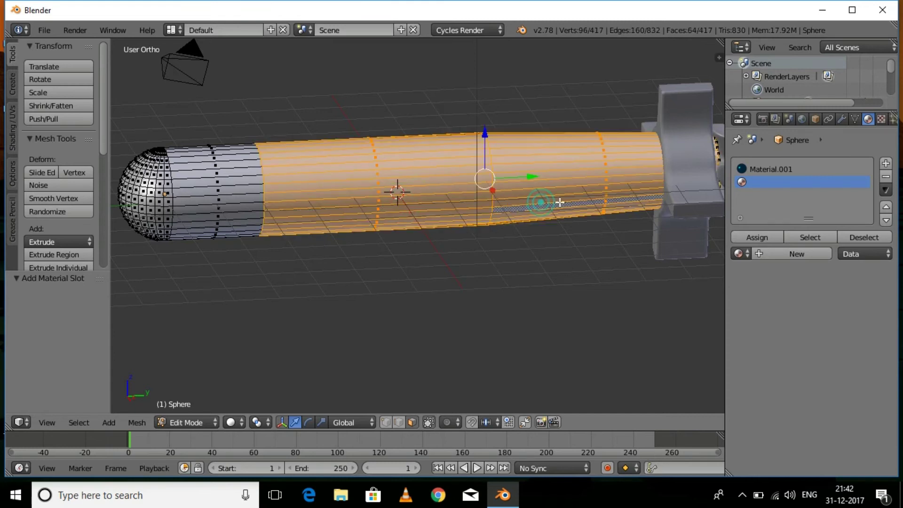
scroll(584, 220, down, 1)
scroll(574, 239, up, 2)
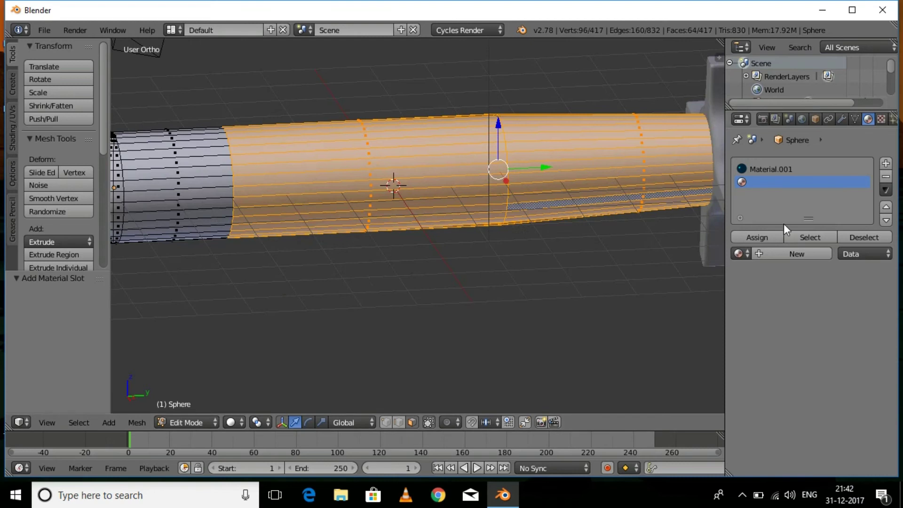
Create Material.002 as a darkened Glossy BSDF (GGX) shader, then switch to wireframe view
click(777, 252)
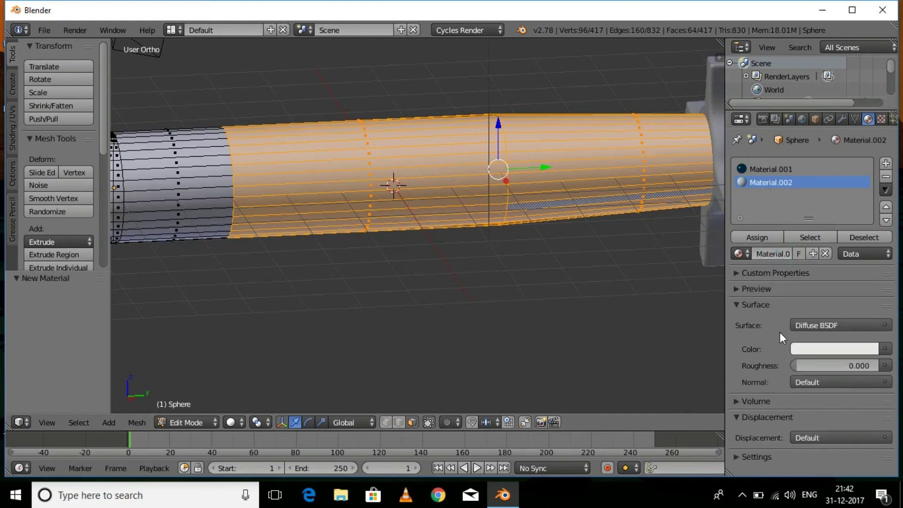
click(862, 349)
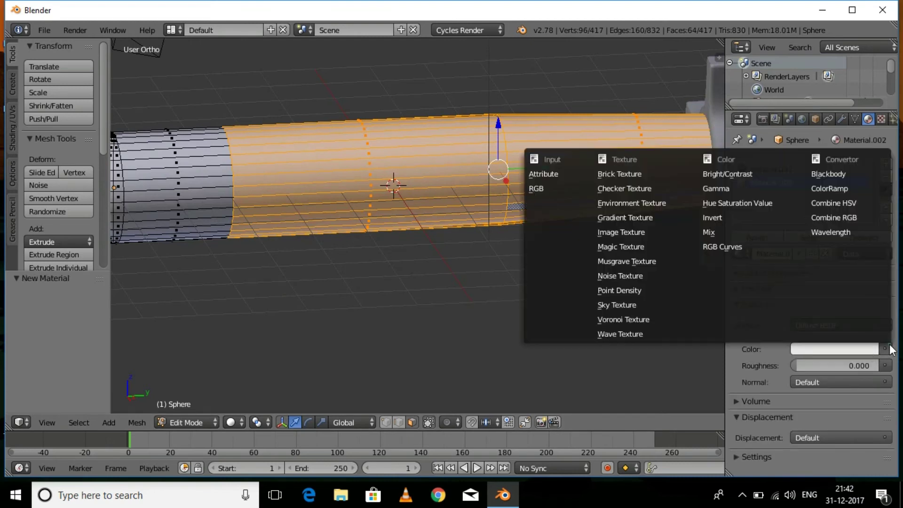
key(Escape)
click(856, 322)
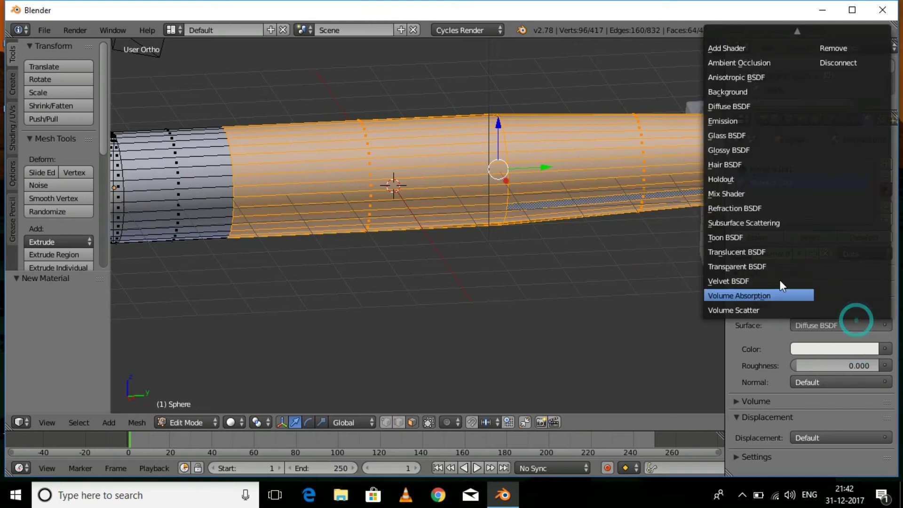
click(739, 149)
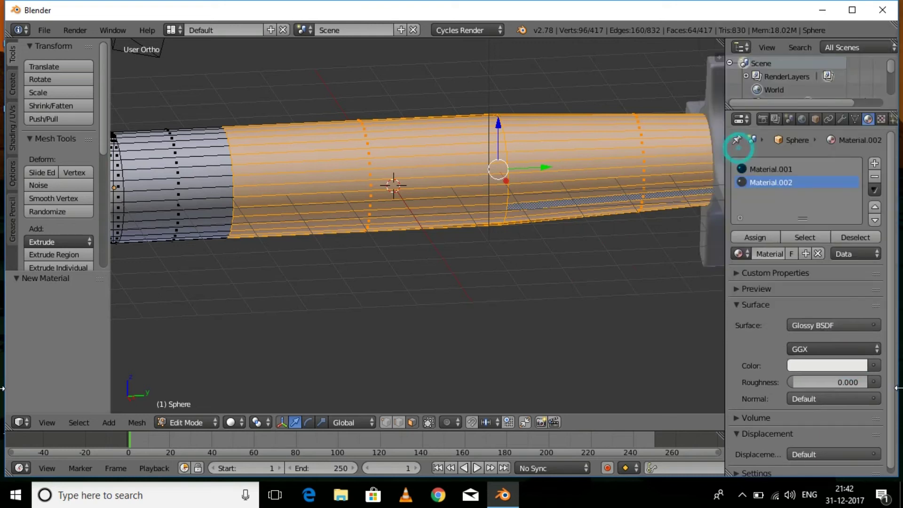
click(822, 363)
drag(857, 180, 857, 221)
scroll(454, 280, down, 3)
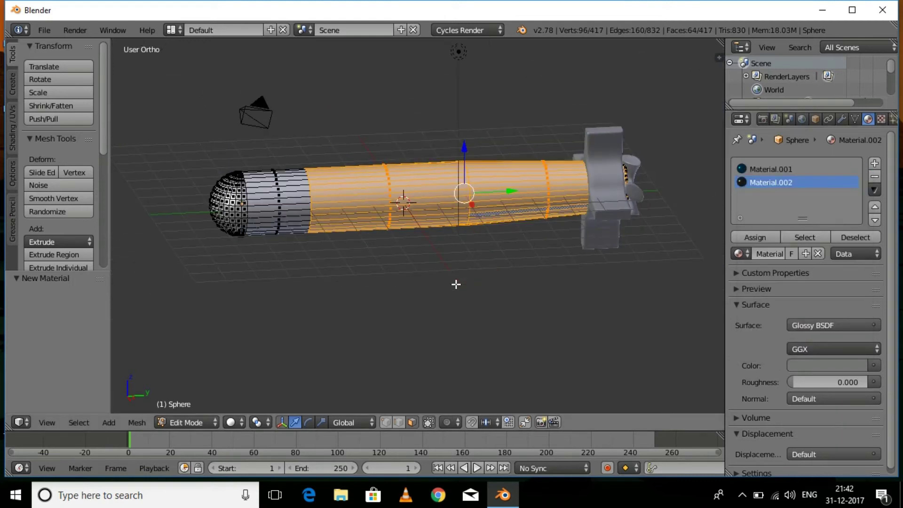
scroll(456, 284, up, 1)
key(a)
key(z)
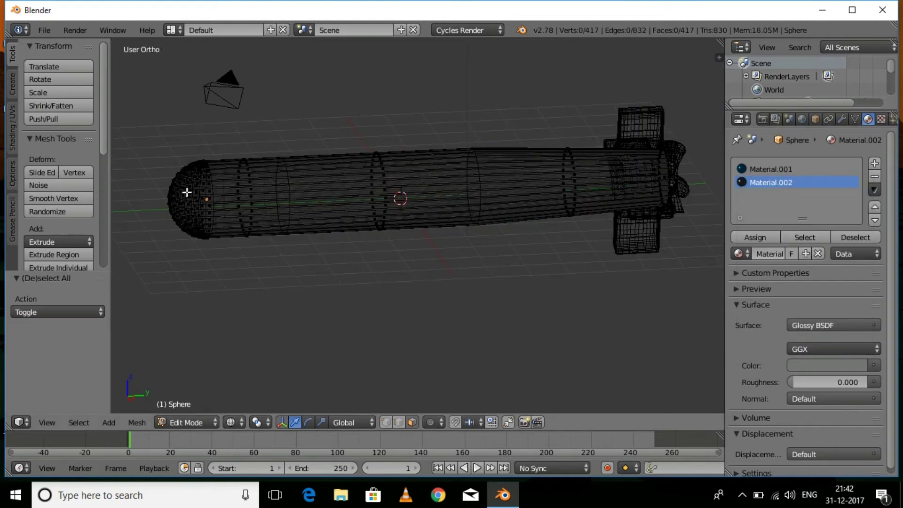
Box-select the torpedo's rounded nose in edge select mode from the right side view
middle_drag(215, 264, 198, 261)
key(KP_3)
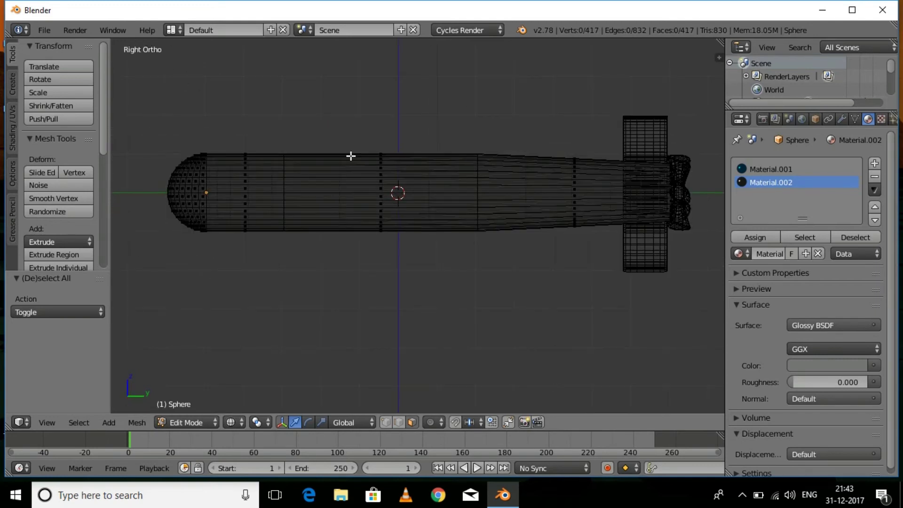
key(b)
drag(136, 110, 200, 271)
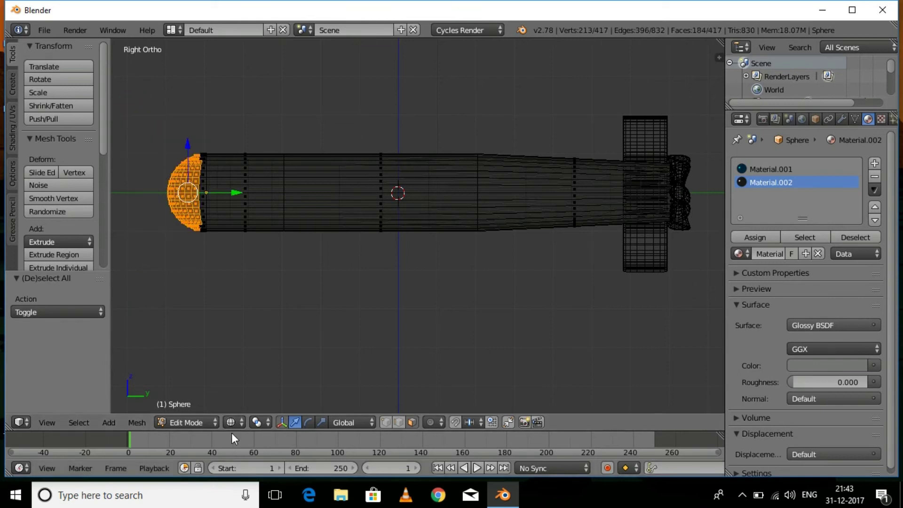
key(a)
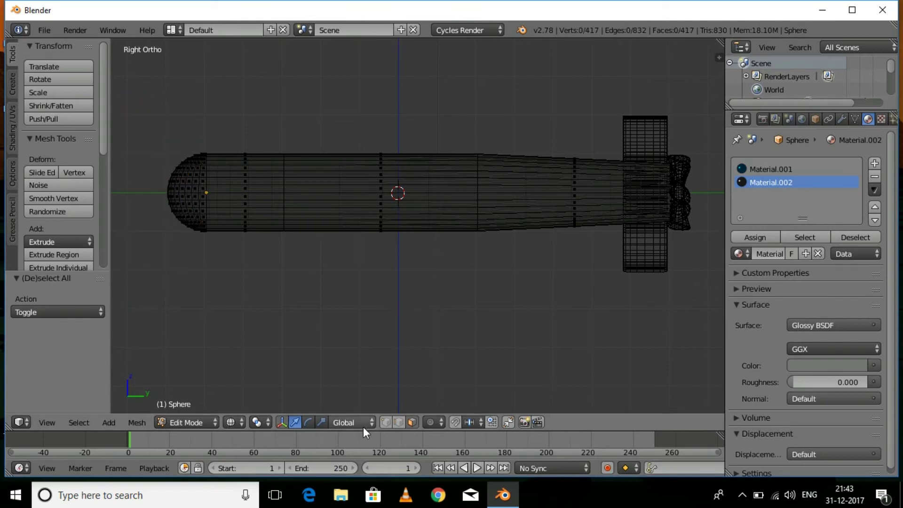
click(399, 421)
key(b)
drag(127, 125, 206, 269)
middle_drag(214, 326, 306, 329)
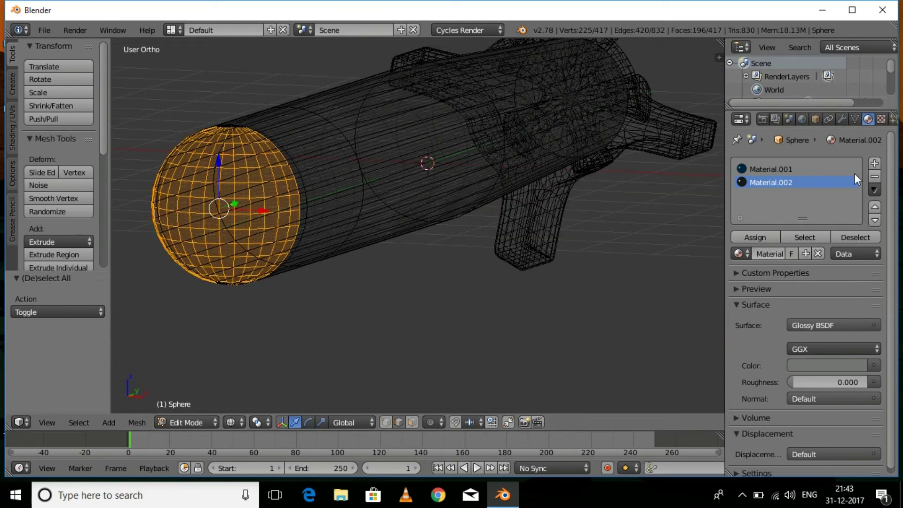
Add a third material slot set to Material.001 and assign it to the nose
click(873, 164)
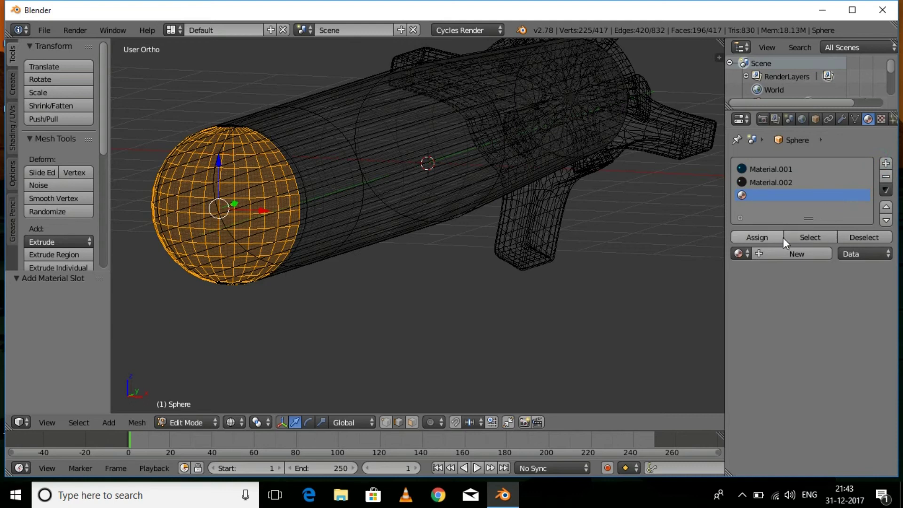
click(749, 251)
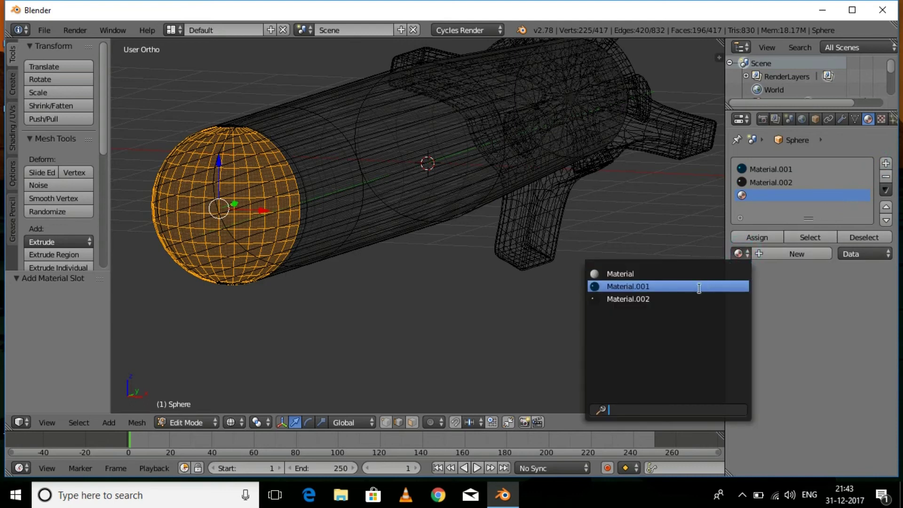
click(699, 286)
middle_drag(659, 309, 731, 272)
click(755, 234)
Leave Edit Mode and clear the stray edge selection
middle_drag(661, 272, 594, 192)
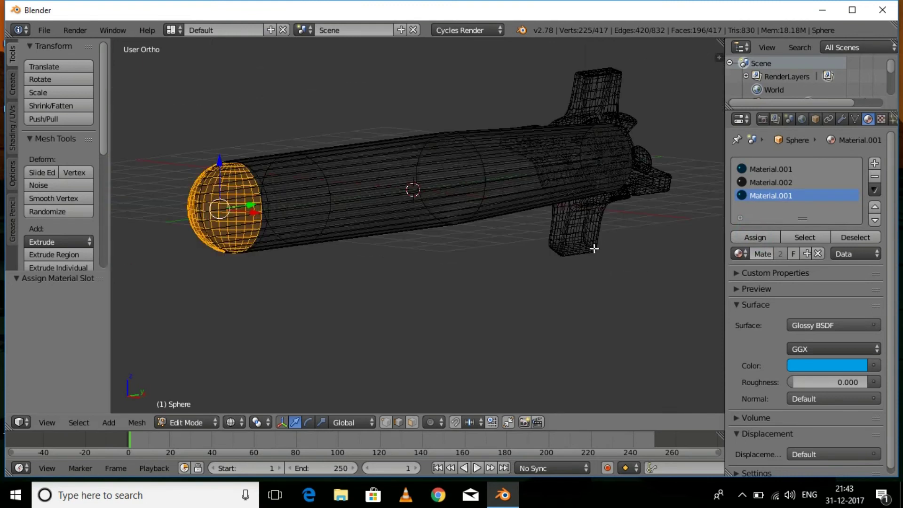
middle_drag(594, 248, 508, 215)
right_click(510, 201)
scroll(554, 244, down, 3)
scroll(543, 247, up, 2)
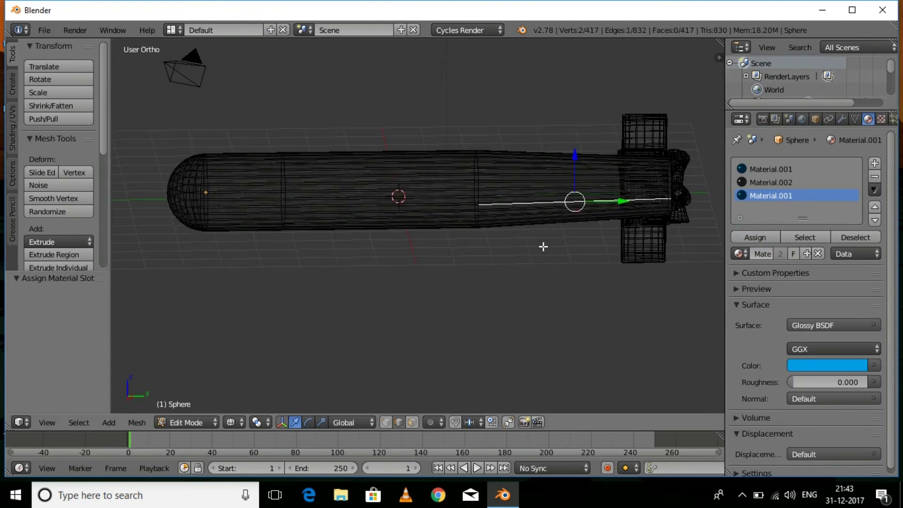
key(Tab)
key(Tab)
key(a)
scroll(540, 246, down, 3)
middle_drag(577, 262, 538, 262)
key(Tab)
Return the viewport to solid shading
key(z)
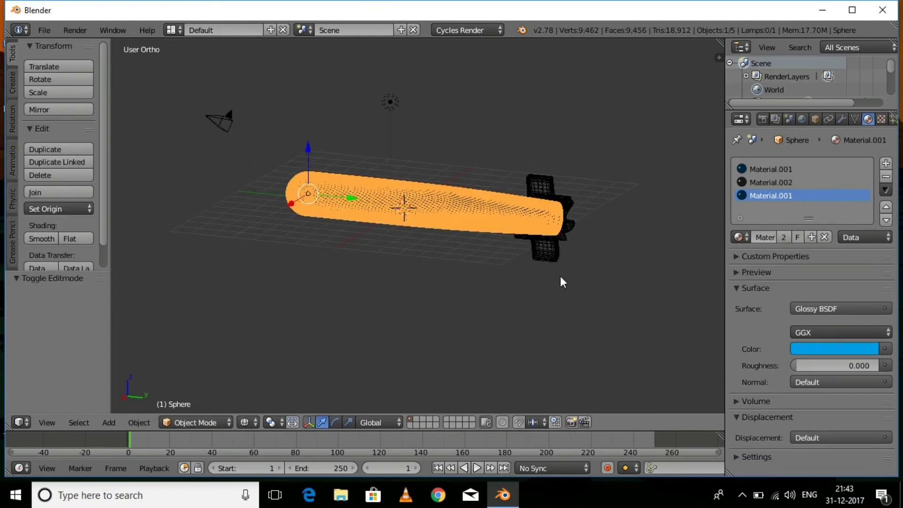
scroll(562, 276, up, 3)
key(z)
middle_drag(597, 280, 542, 282)
scroll(542, 282, up, 2)
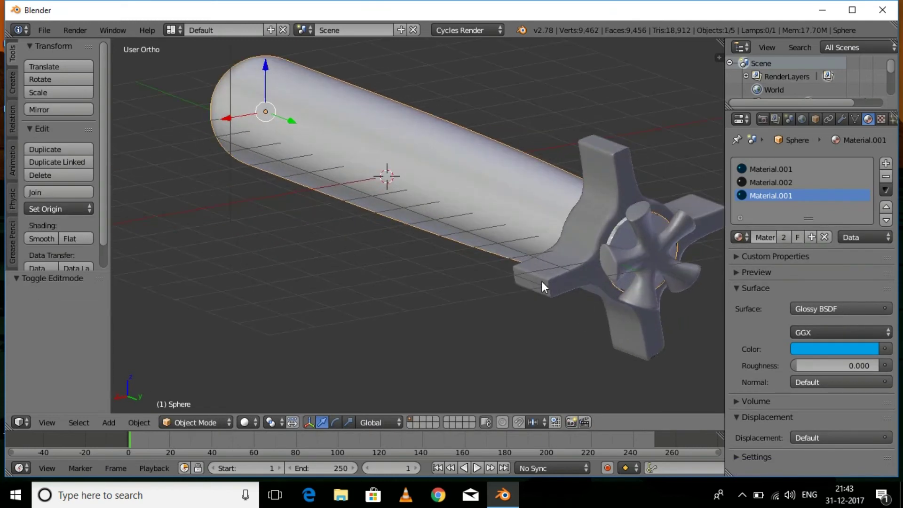
Give the fin section a new dark Glossy BSDF material, Material.003 (RGB 0.077)
right_click(545, 283)
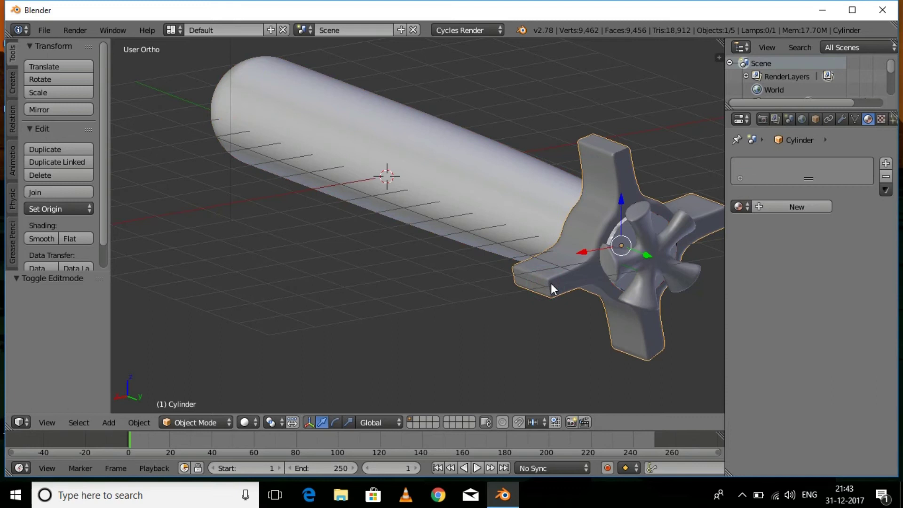
click(764, 205)
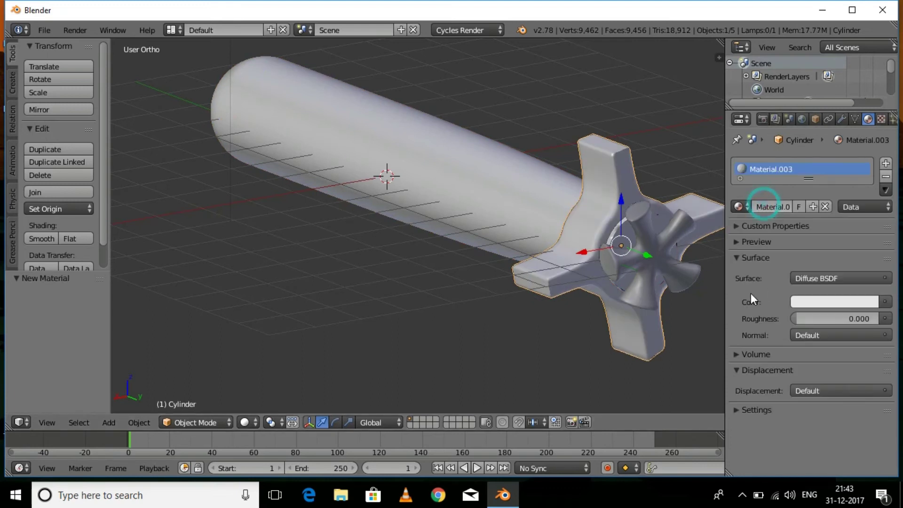
middle_drag(610, 275, 558, 312)
scroll(548, 311, up, 4)
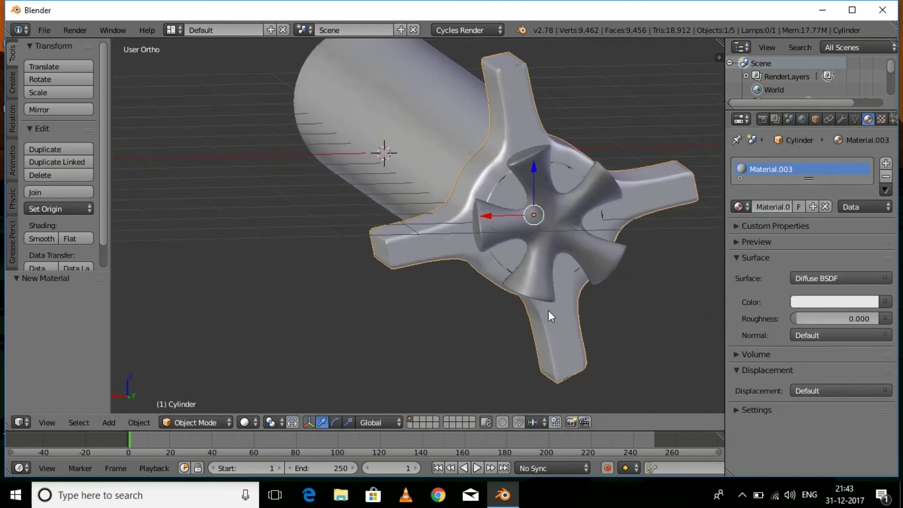
click(865, 280)
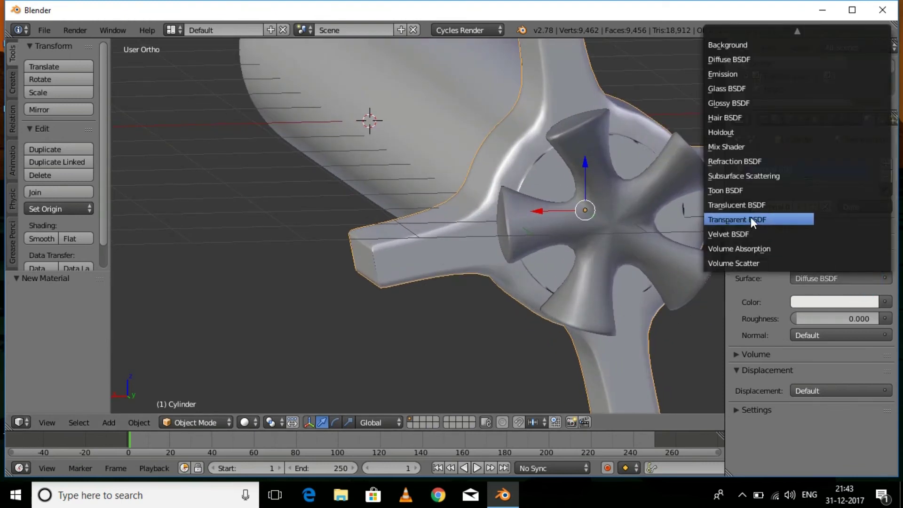
click(738, 103)
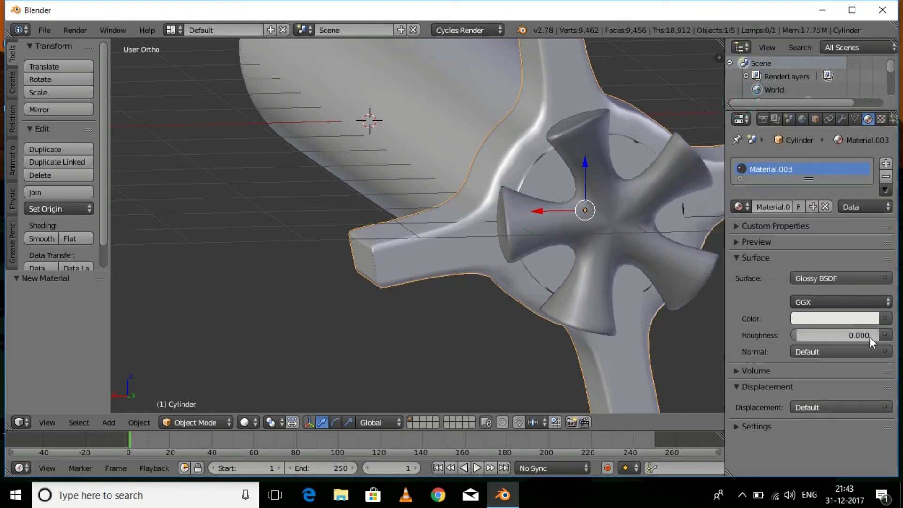
click(833, 322)
scroll(837, 214, down, 10)
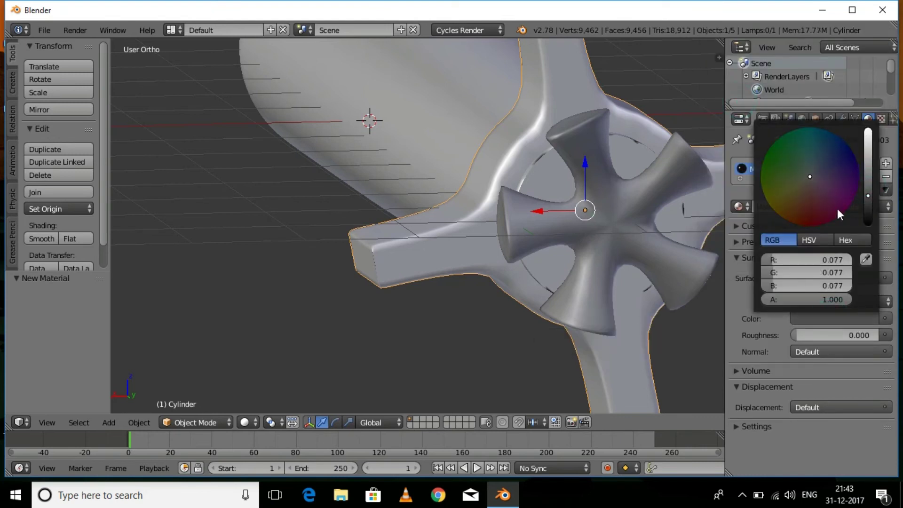
Apply the same Material.003 to the propeller
right_click(656, 262)
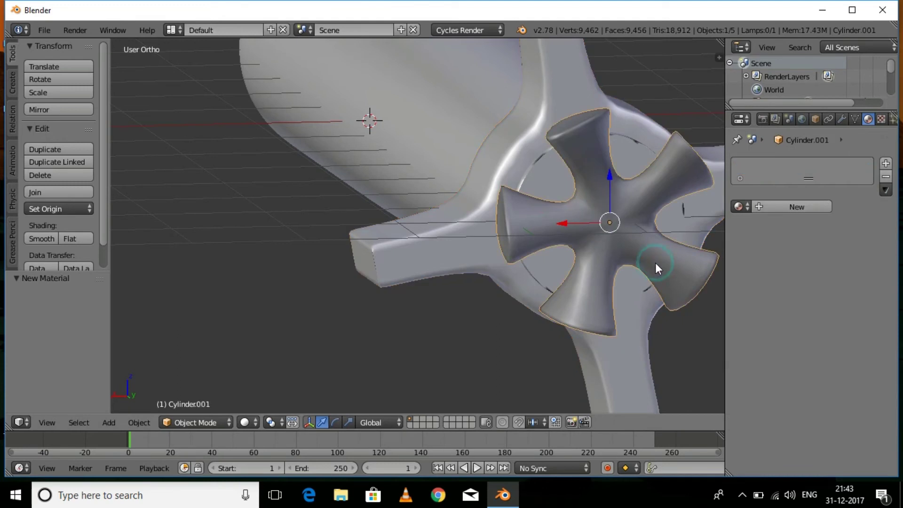
click(766, 207)
click(745, 208)
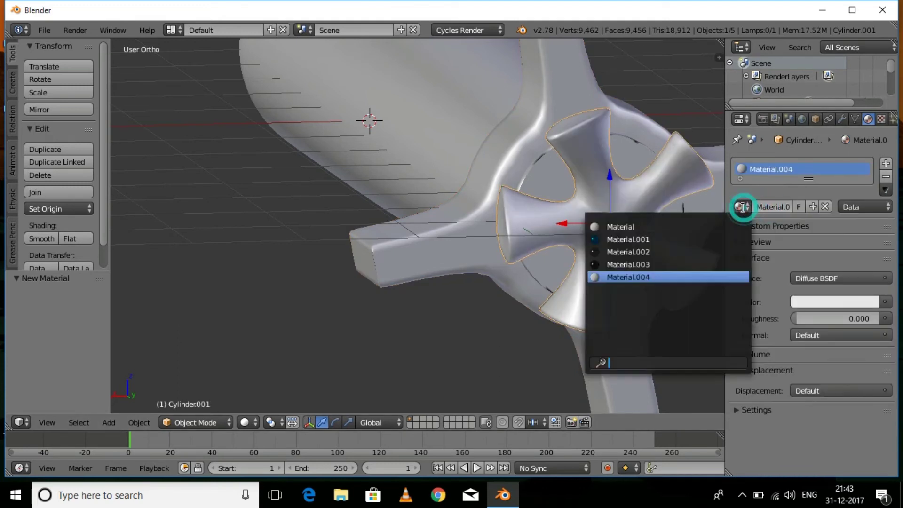
click(683, 262)
scroll(520, 311, down, 3)
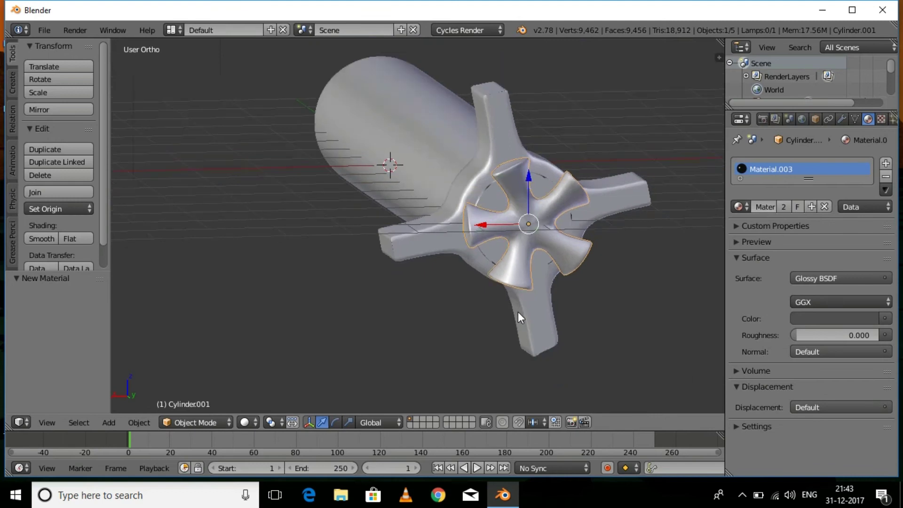
key(a)
scroll(428, 300, up, 8)
middle_drag(428, 300, 526, 313)
scroll(544, 325, down, 6)
scroll(526, 313, up, 3)
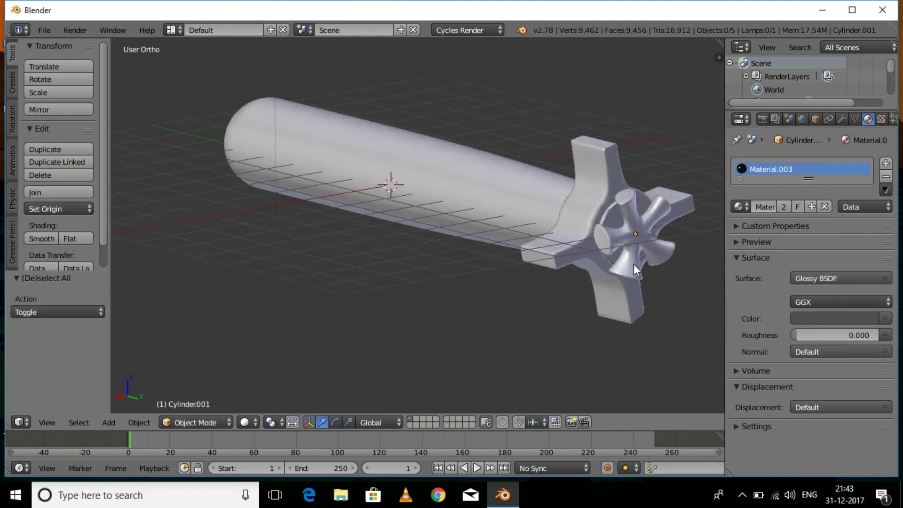
right_click(631, 264)
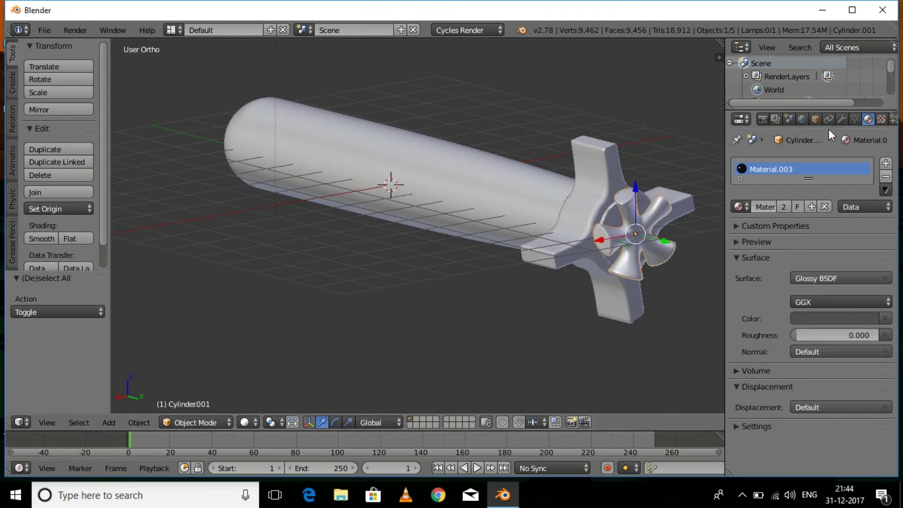
Add a default emitter ParticleSystem (1000 particles, lifetime 50) to the propeller Cylinder.001
click(893, 120)
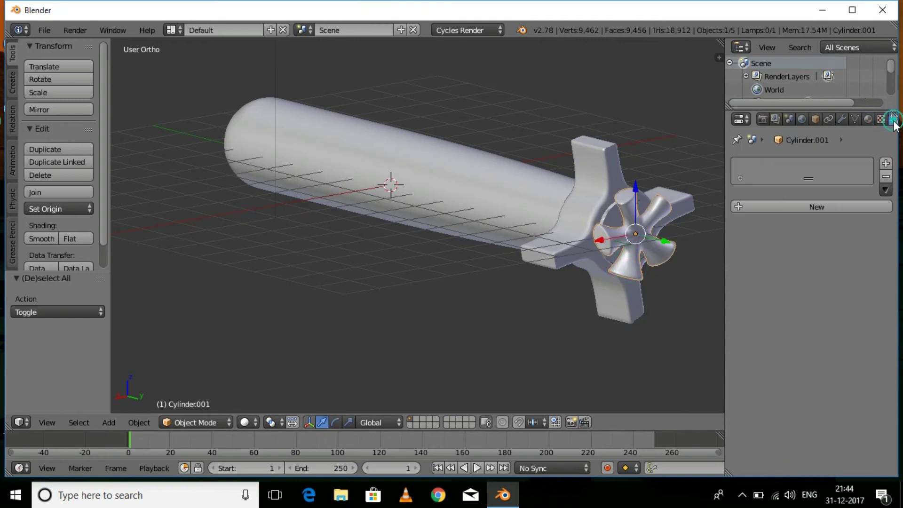
drag(724, 140, 664, 140)
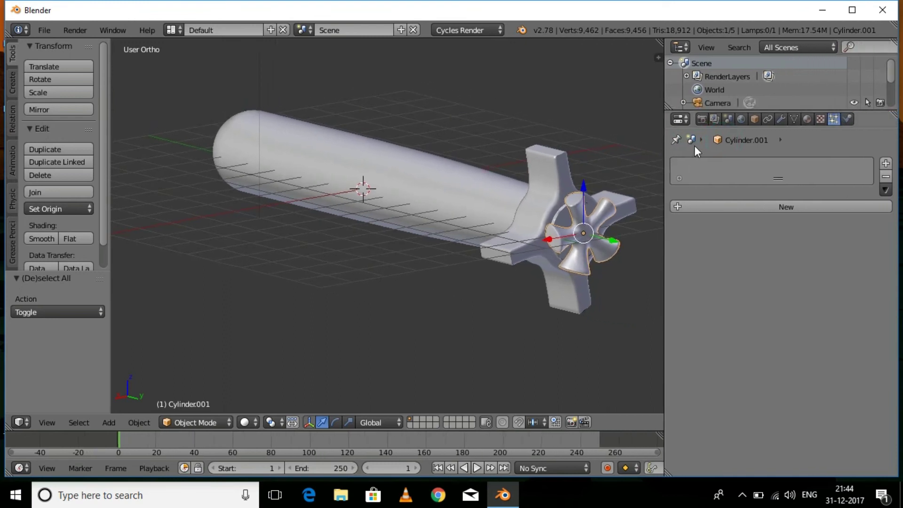
click(820, 121)
click(833, 121)
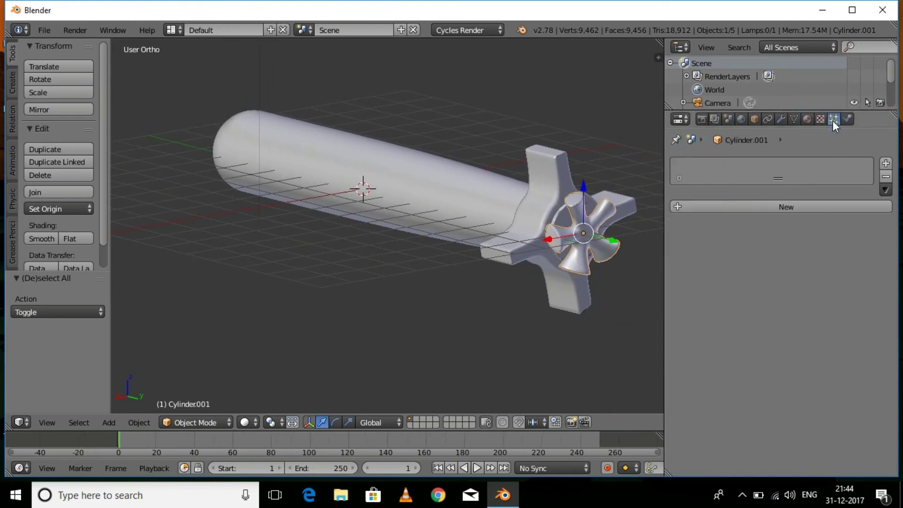
click(776, 206)
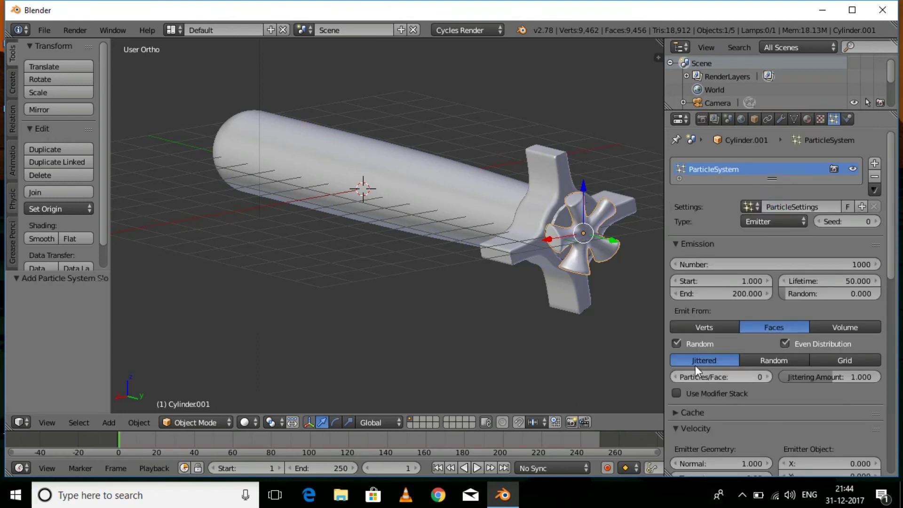
scroll(404, 267, down, 2)
Add a small icosphere and move it down below the torpedo
key(a)
key(shift+a)
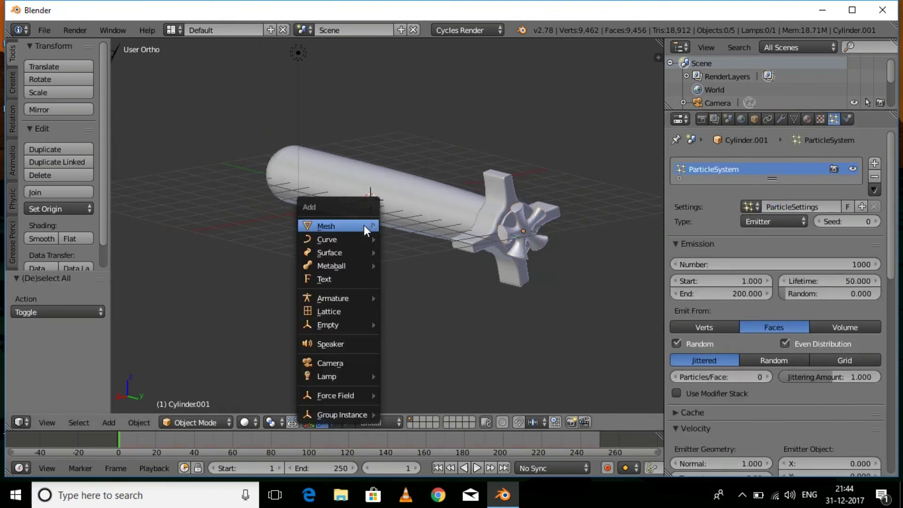
mouse_move(363, 225)
click(415, 281)
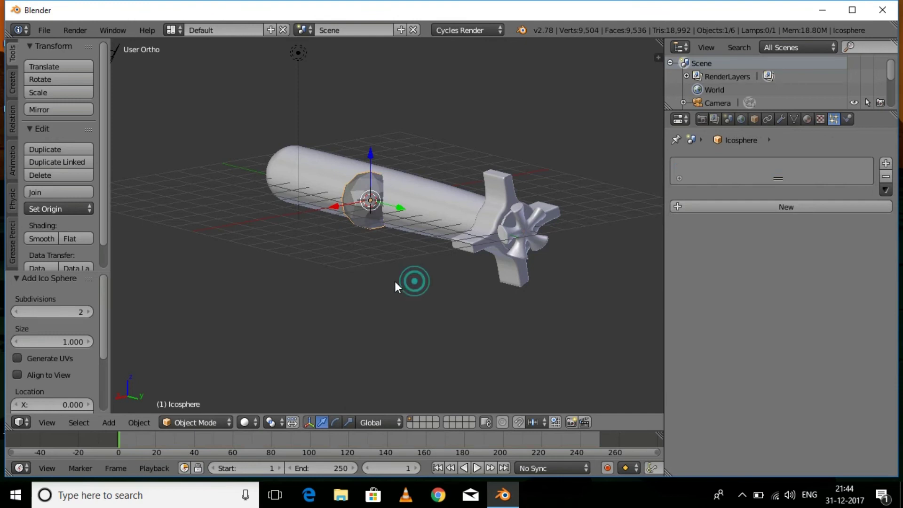
key(s)
click(385, 265)
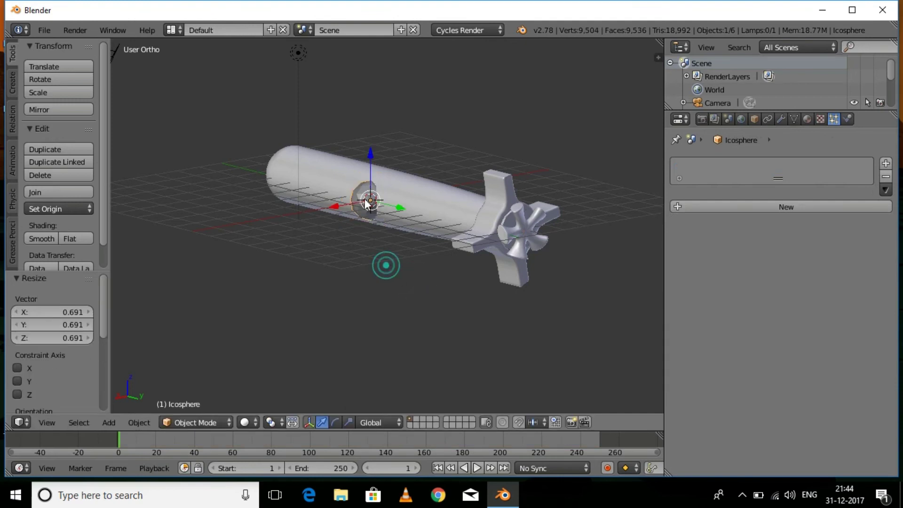
drag(371, 157, 411, 287)
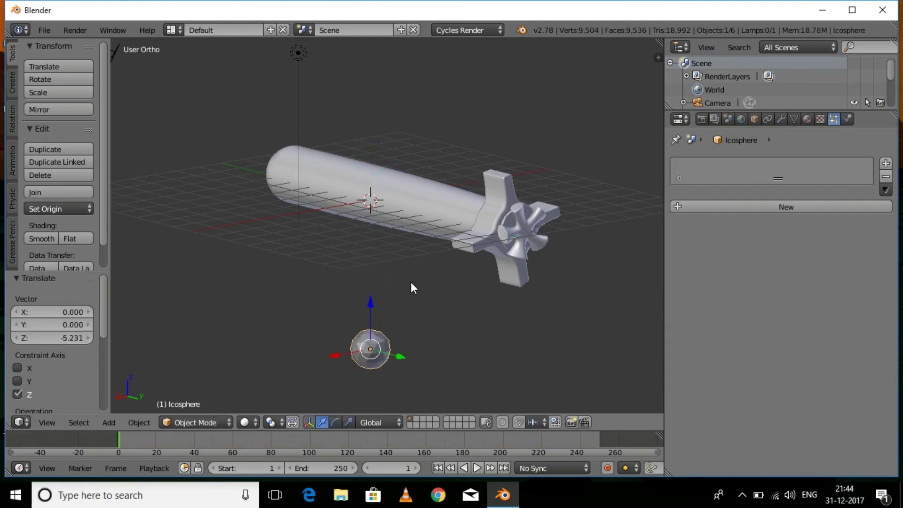
Make the propeller's particles render as copies of the Icosphere object
right_click(525, 238)
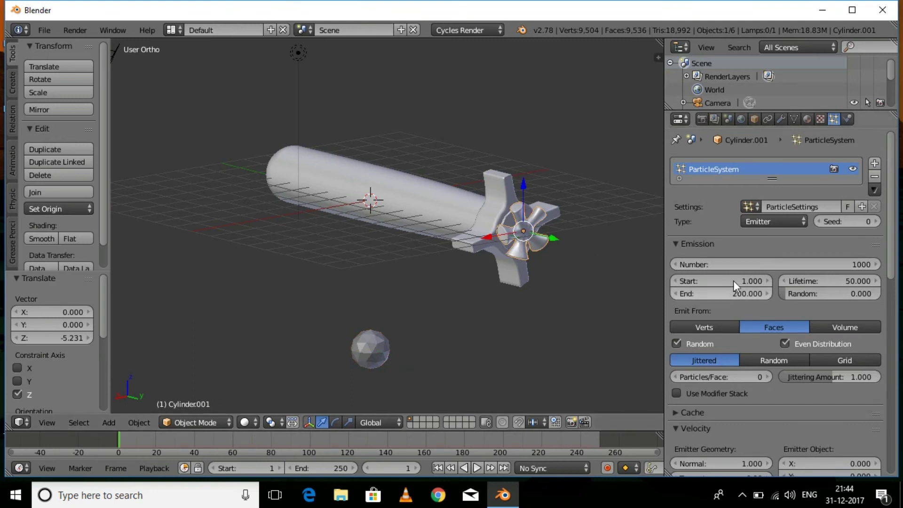
scroll(724, 265, down, 8)
scroll(775, 344, down, 12)
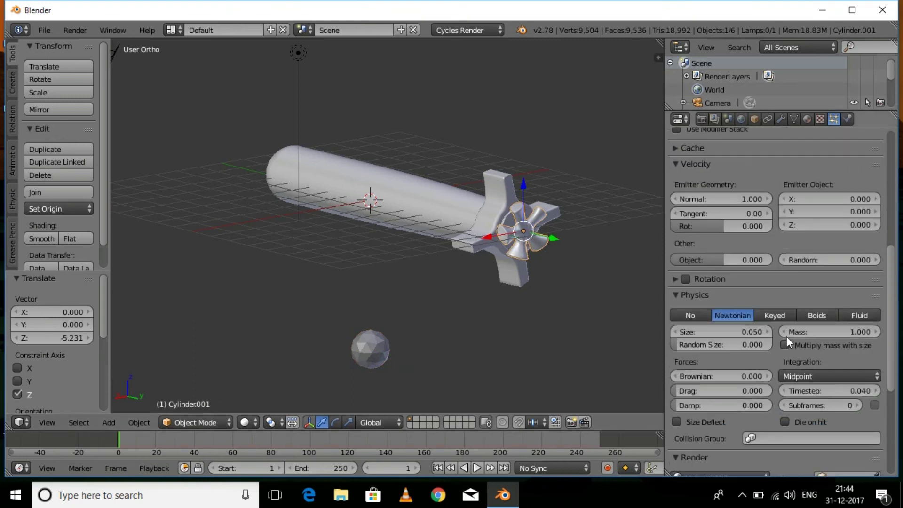
click(805, 342)
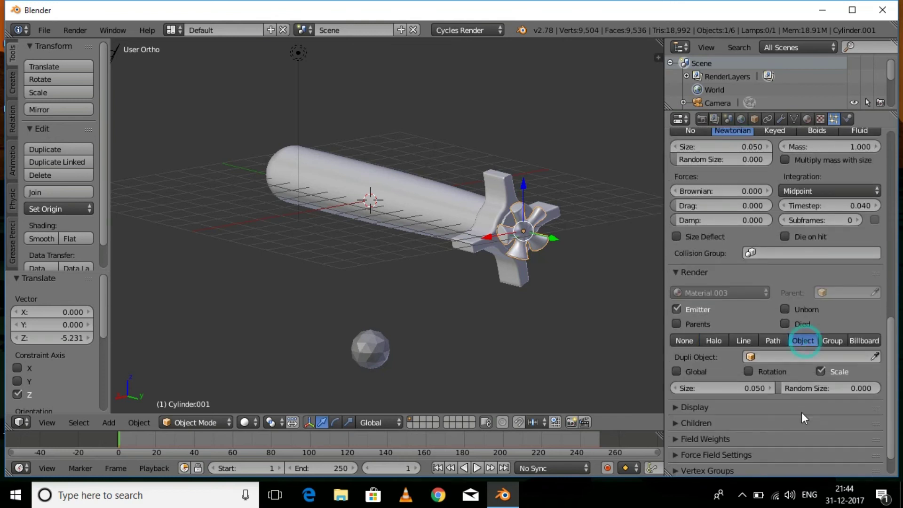
click(762, 357)
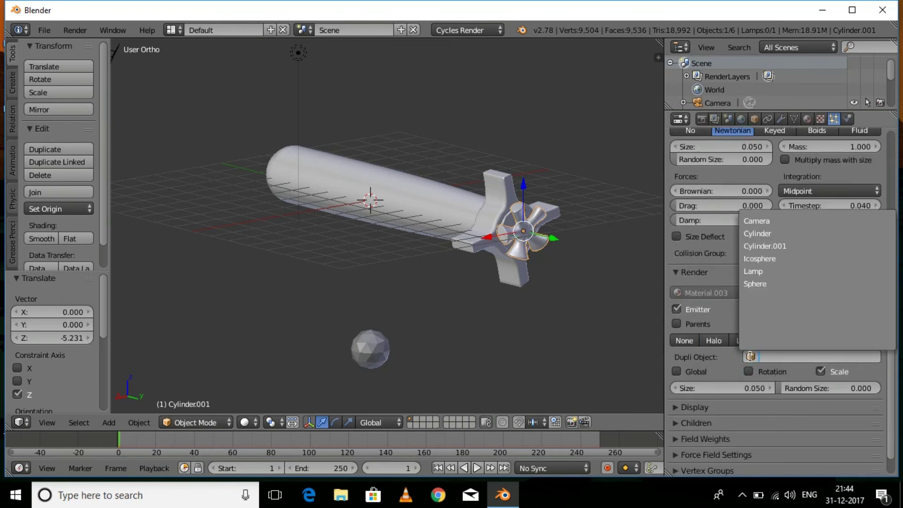
click(758, 258)
Raise the propeller's particle emission count to 5000
middle_drag(588, 325, 509, 315)
scroll(511, 333, up, 8)
scroll(772, 282, up, 10)
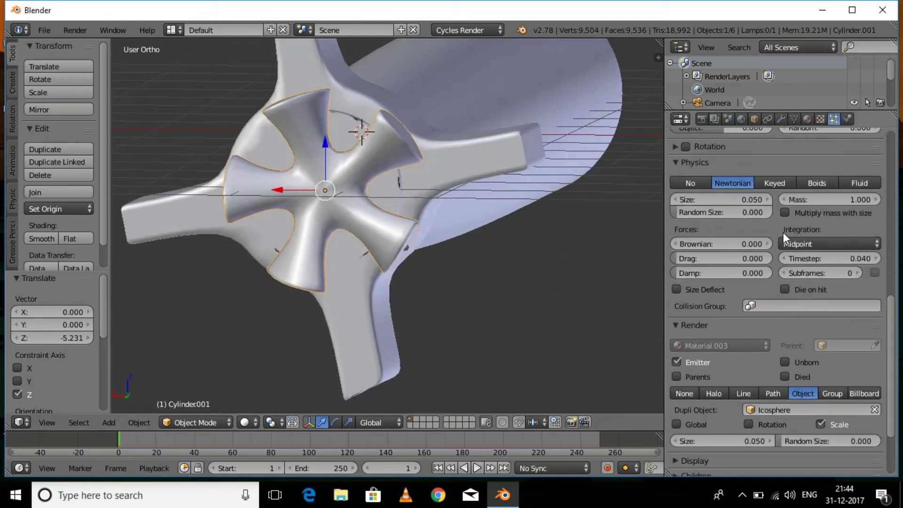
scroll(778, 230, up, 8)
click(777, 263)
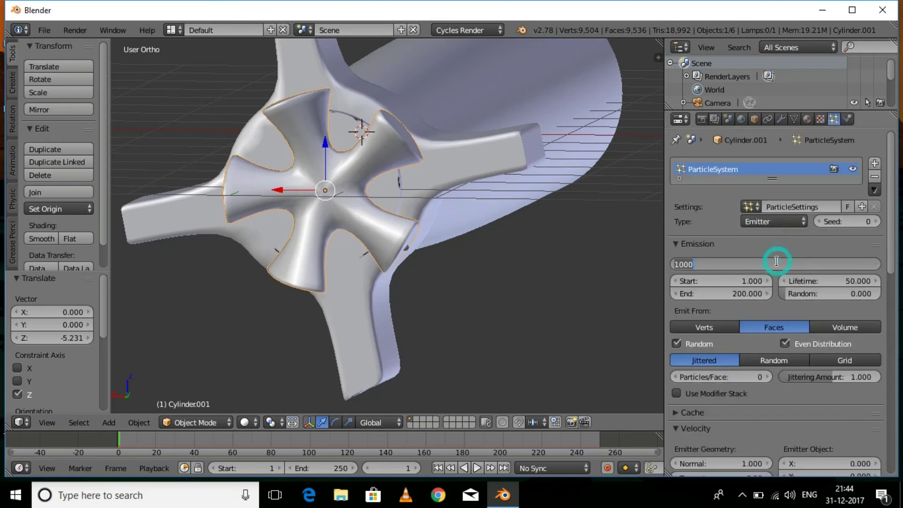
text(1)
key(BackSpace)
key(BackSpace)
key(BackSpace)
text(5000)
key(Return)
mouse_move(480, 298)
middle_down()
mouse_move(457, 308)
mouse_move(475, 296)
middle_up()
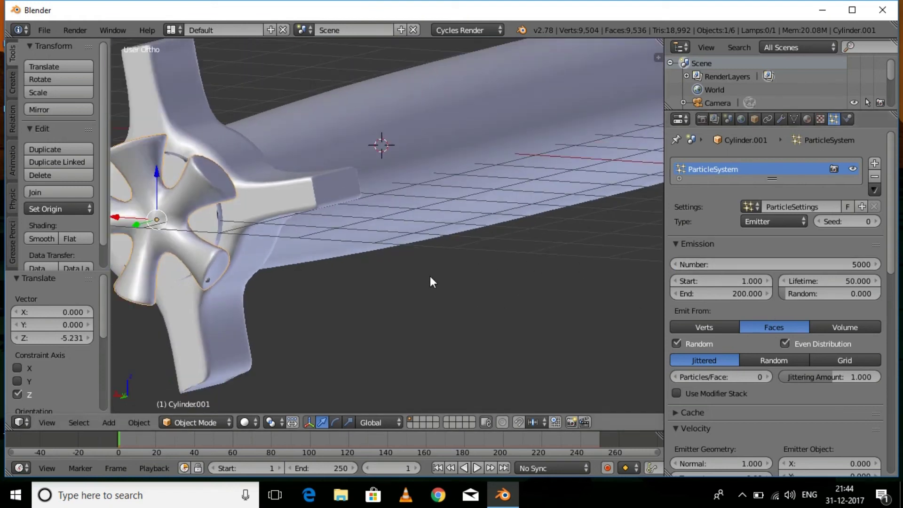
scroll(406, 282, down, 6)
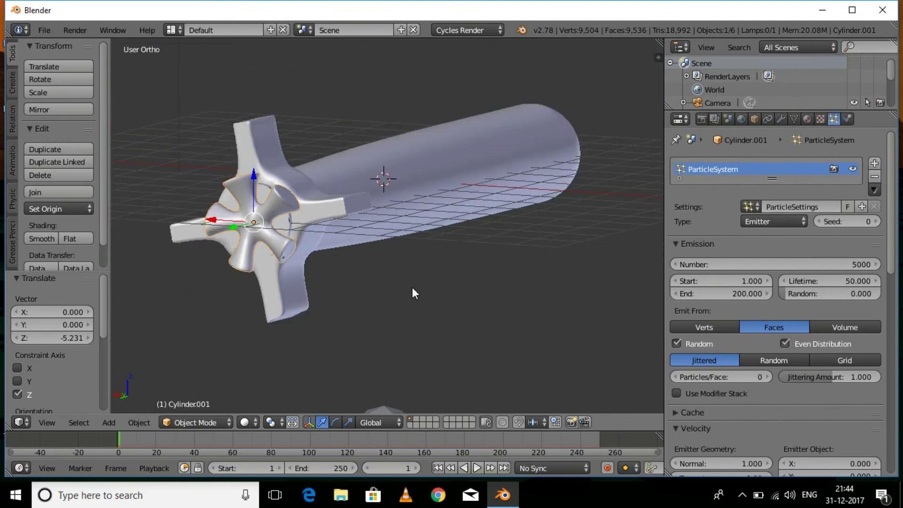
Preview the emission, then set the particle Field Weights Gravity to 0
click(476, 468)
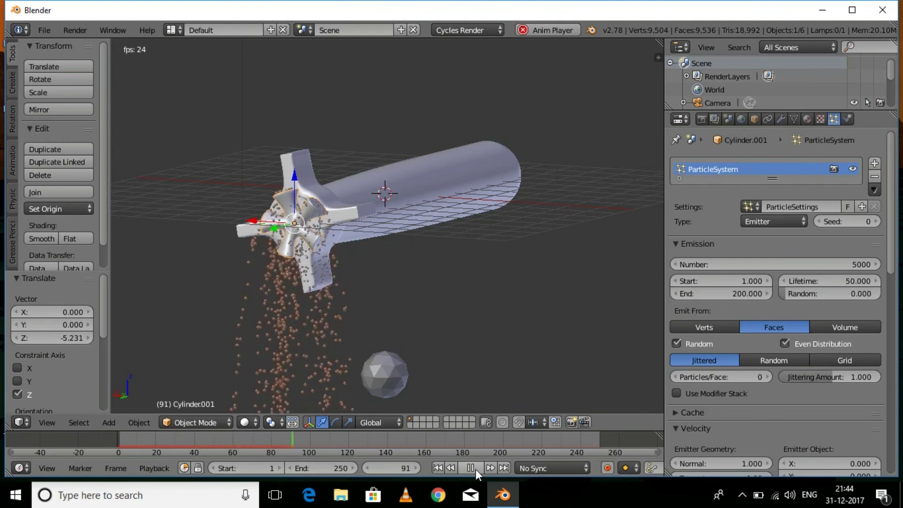
click(471, 468)
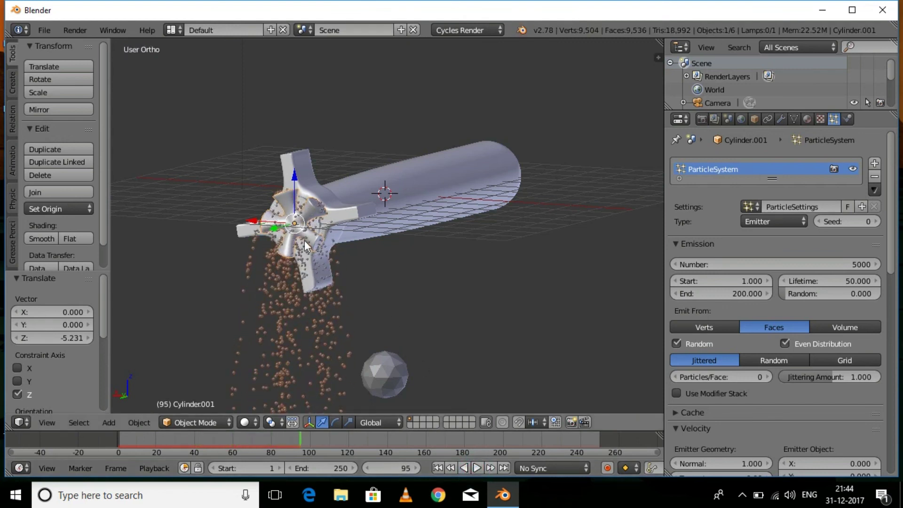
middle_drag(313, 318, 269, 316)
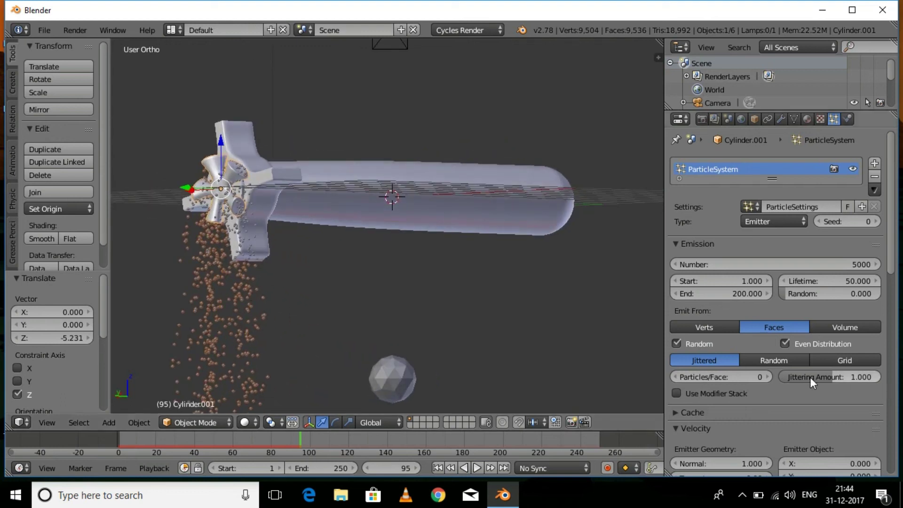
scroll(762, 383, down, 10)
scroll(762, 384, down, 10)
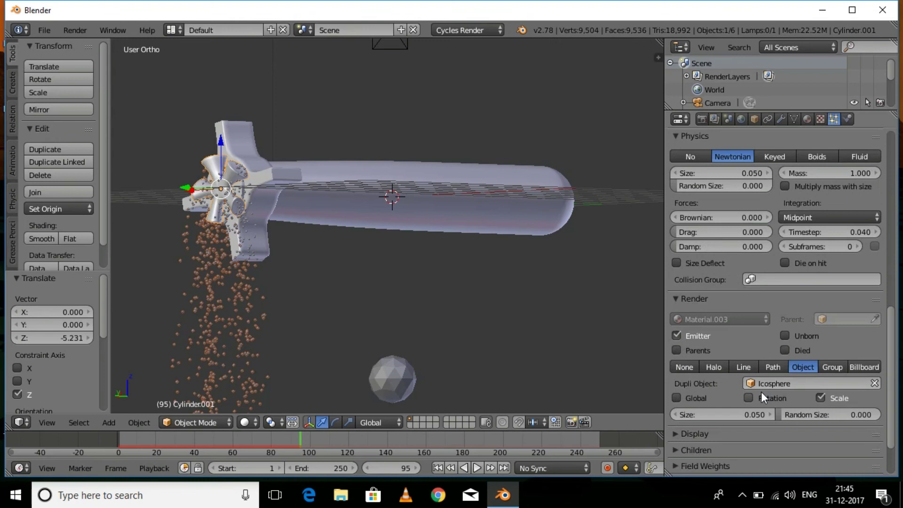
click(677, 404)
scroll(684, 423, down, 4)
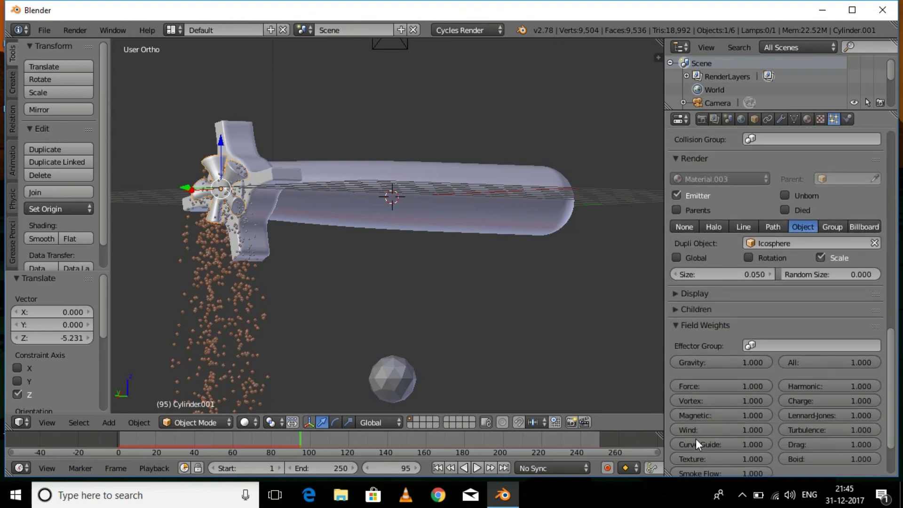
click(709, 361)
drag(709, 361, 678, 361)
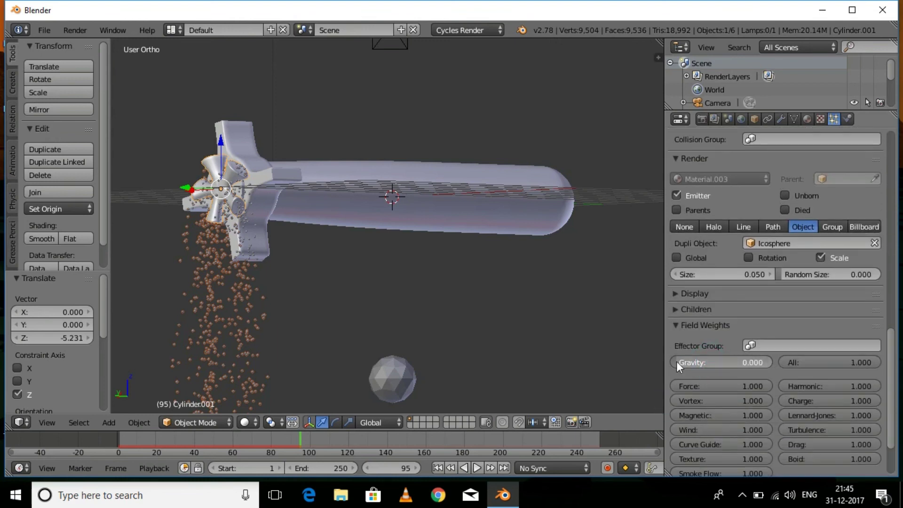
Rewind to frame 0 and replay the weightless bubbles, viewing the torpedo side-on
click(477, 468)
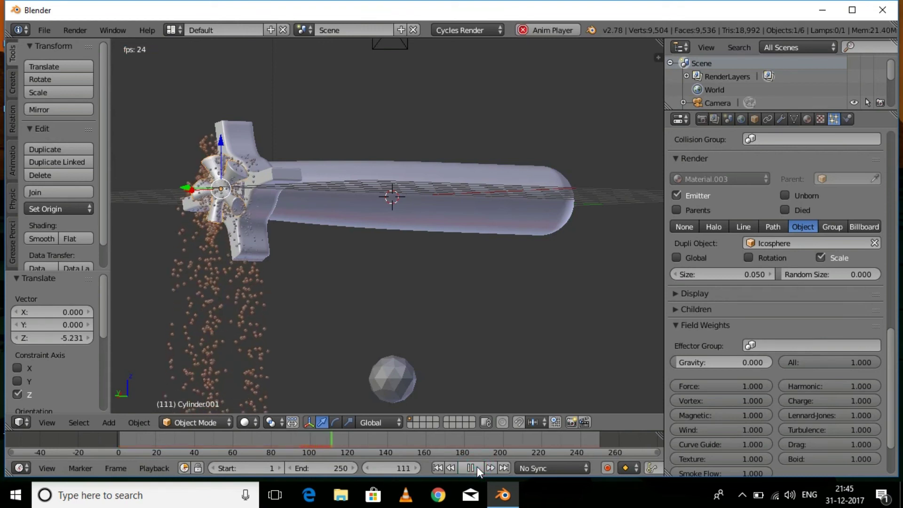
click(471, 467)
drag(310, 441, 27, 454)
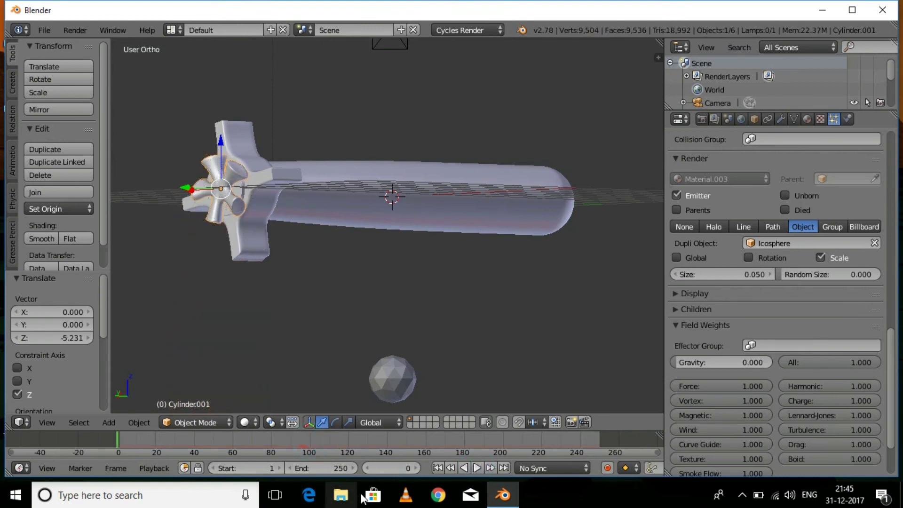
click(477, 468)
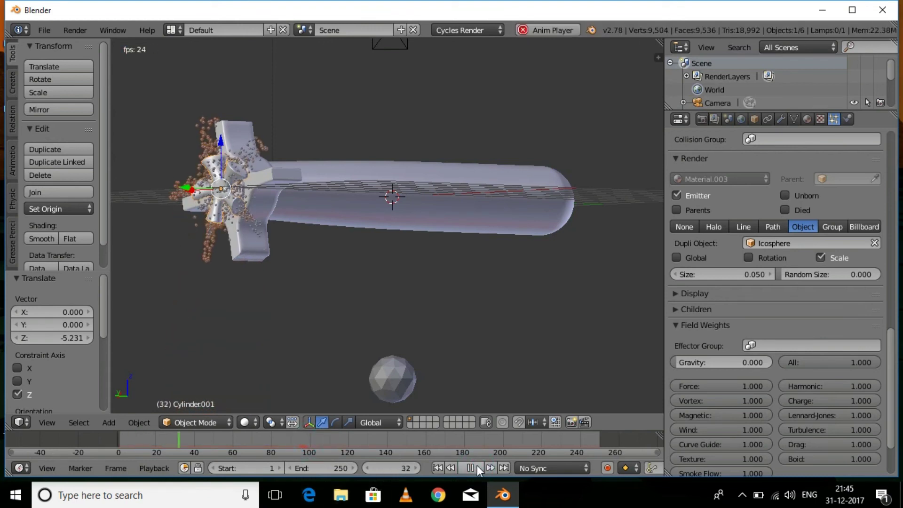
click(477, 466)
middle_drag(479, 351, 462, 325)
scroll(330, 305, down, 3)
scroll(332, 302, up, 1)
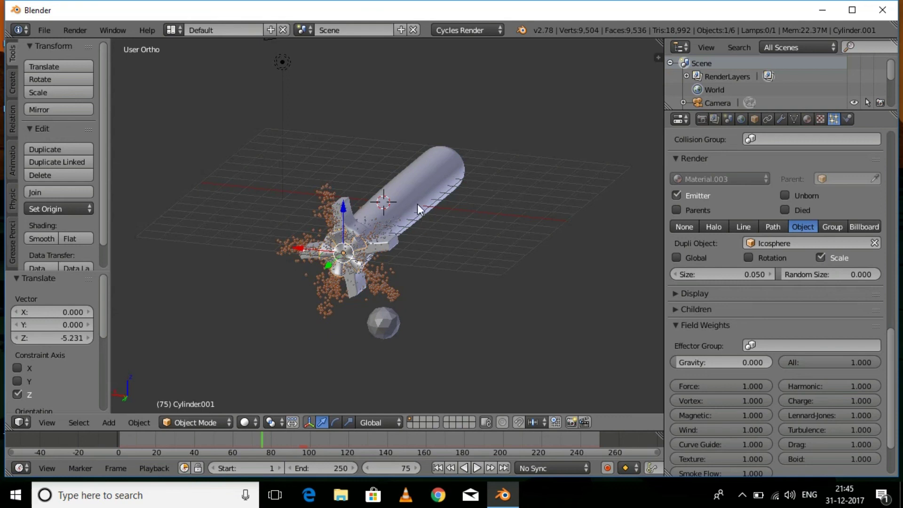
middle_drag(366, 258, 319, 269)
Select the torpedo parts, try joining them with Ctrl+J, then undo the join
right_click(253, 239)
shift+right_click(309, 217)
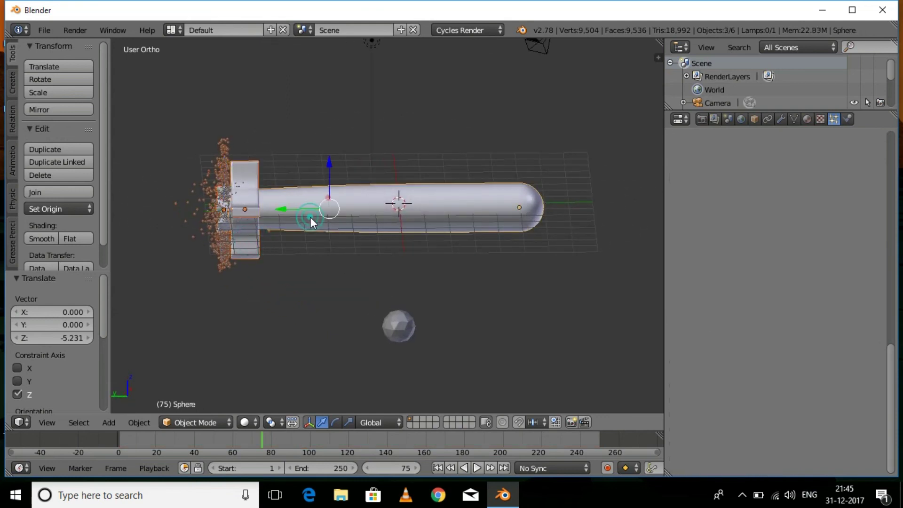
key(ctrl+j)
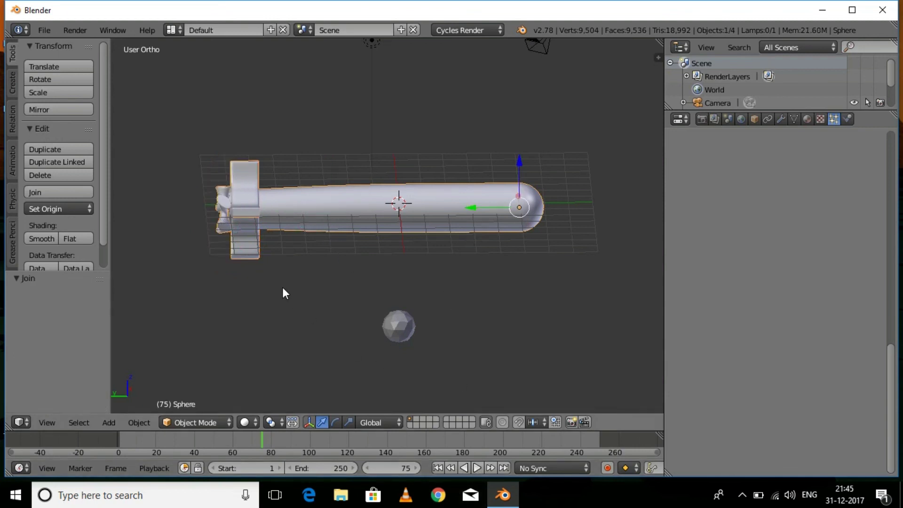
click(476, 464)
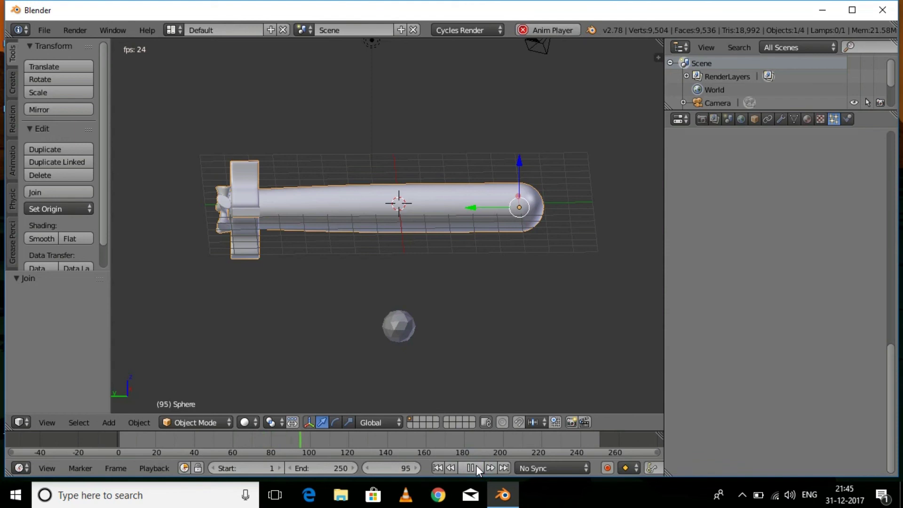
key(Escape)
key(ctrl+z)
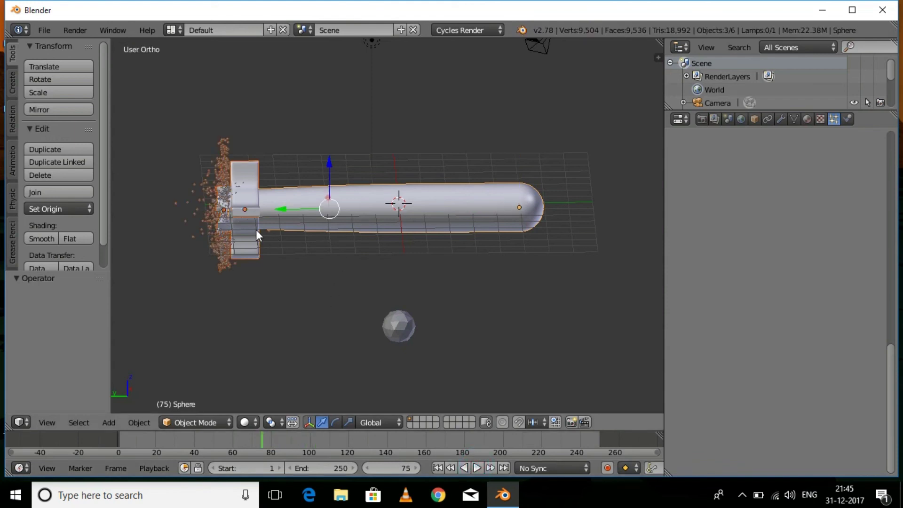
Parent the selected parts to the torpedo body and check it during playback
key(ctrl+p)
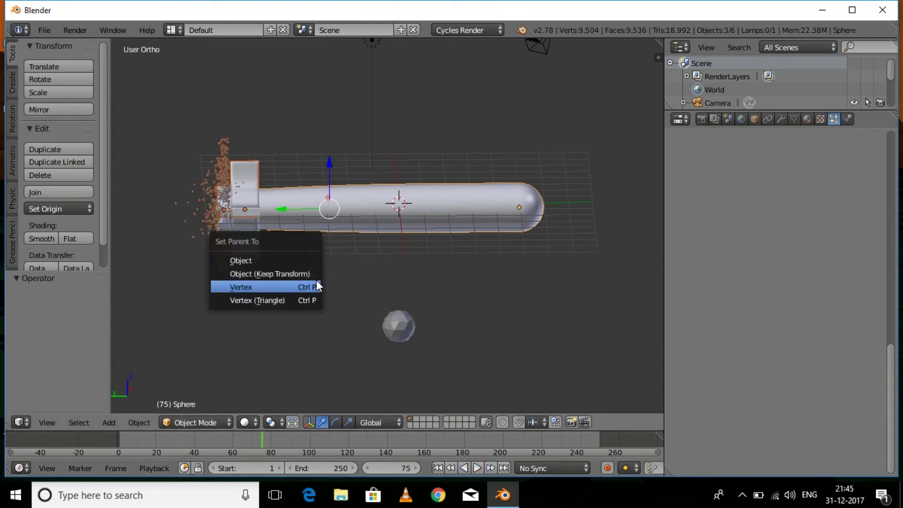
click(284, 263)
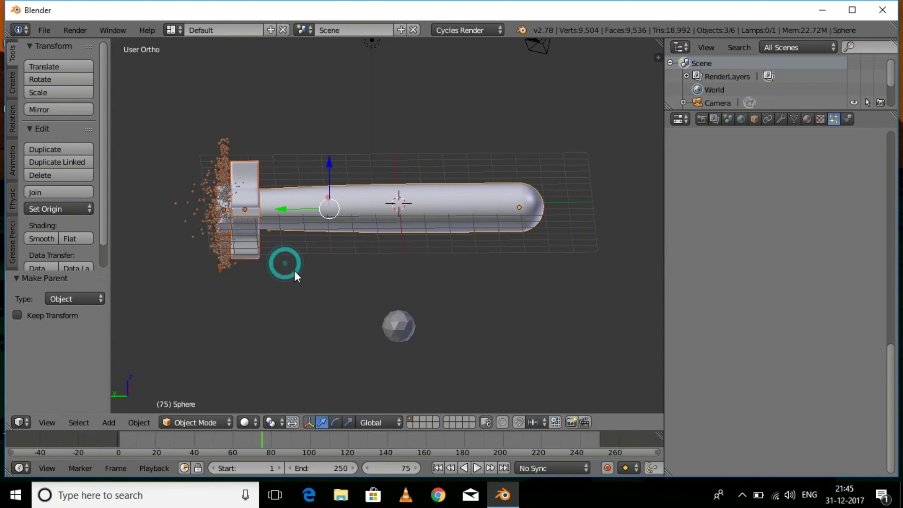
click(478, 468)
click(478, 468)
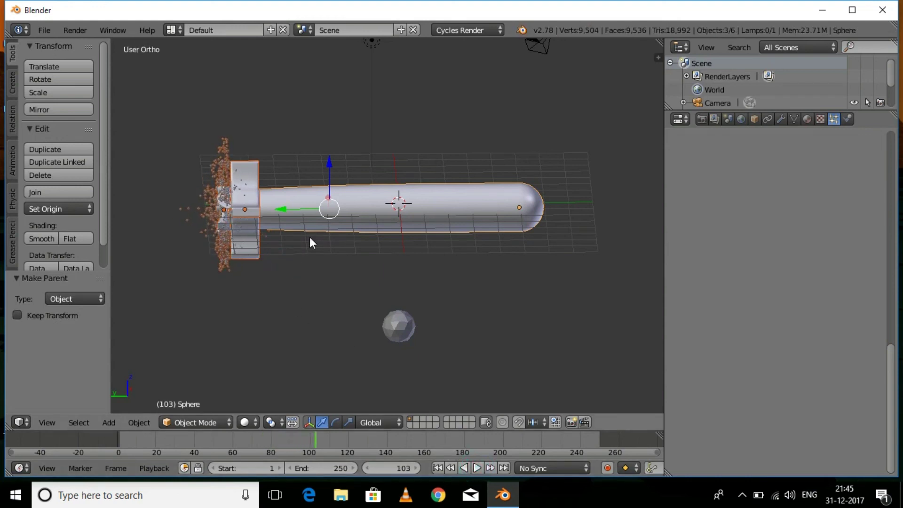
Insert a location keyframe for the torpedo body at frame 1
click(438, 468)
right_click(393, 209)
key(i)
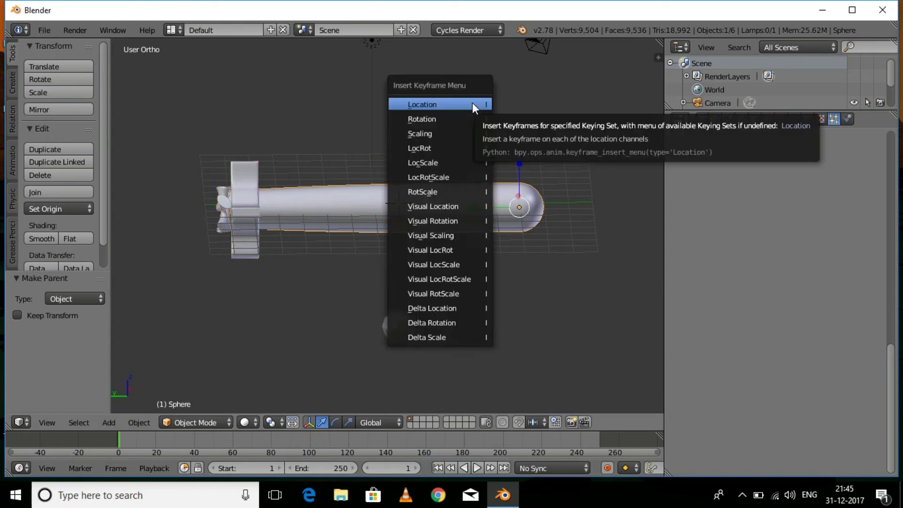
click(472, 103)
At frame 100, move the body forward along Y and keyframe its location
click(393, 468)
text(100)
key(Return)
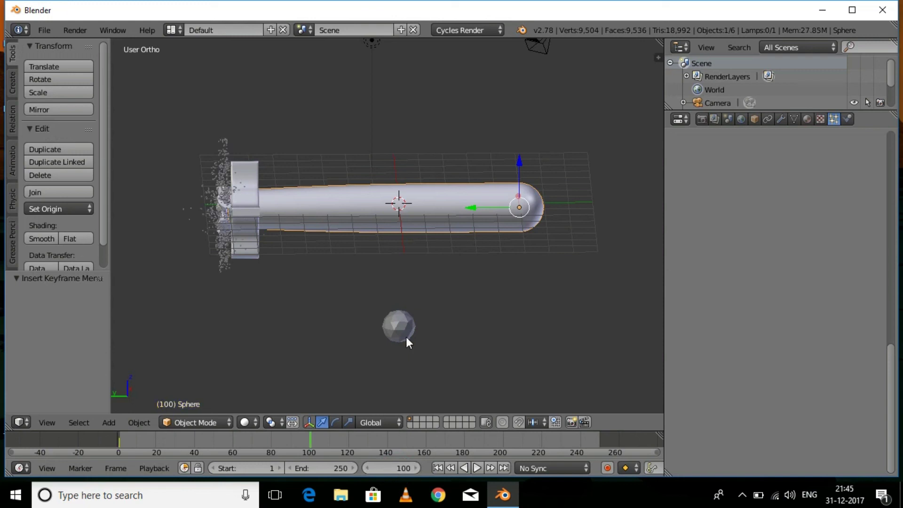
scroll(447, 216, down, 3)
key(g)
key(y)
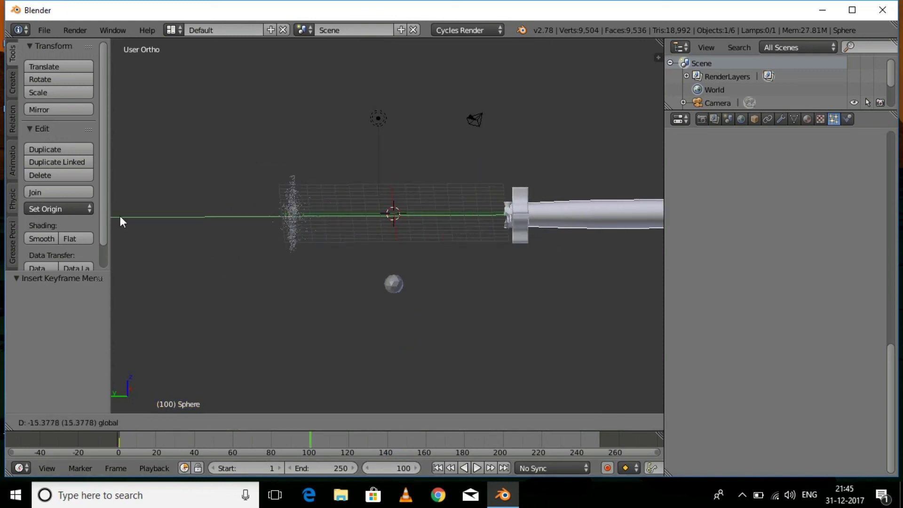
click(235, 214)
scroll(398, 194, down, 3)
key(i)
click(430, 179)
click(437, 469)
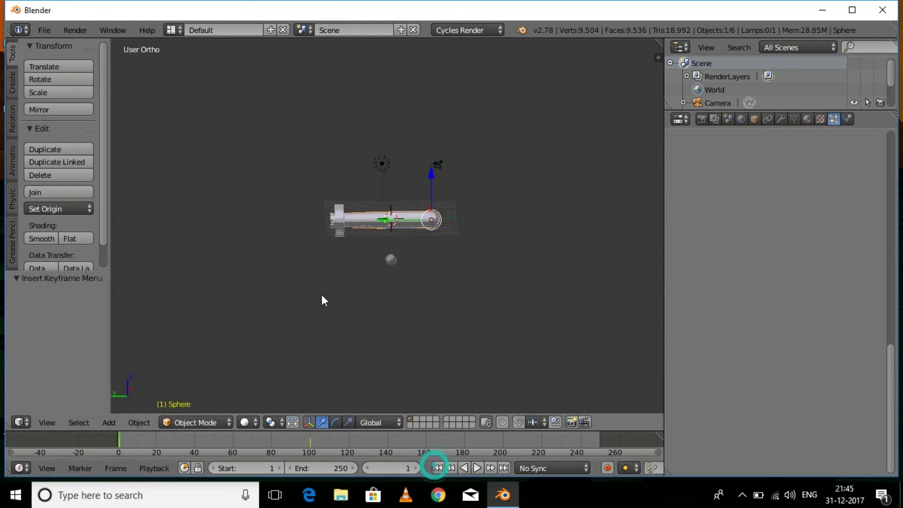
scroll(321, 294, up, 7)
Keyframe the propeller's location and rotation at frame 1
right_click(194, 260)
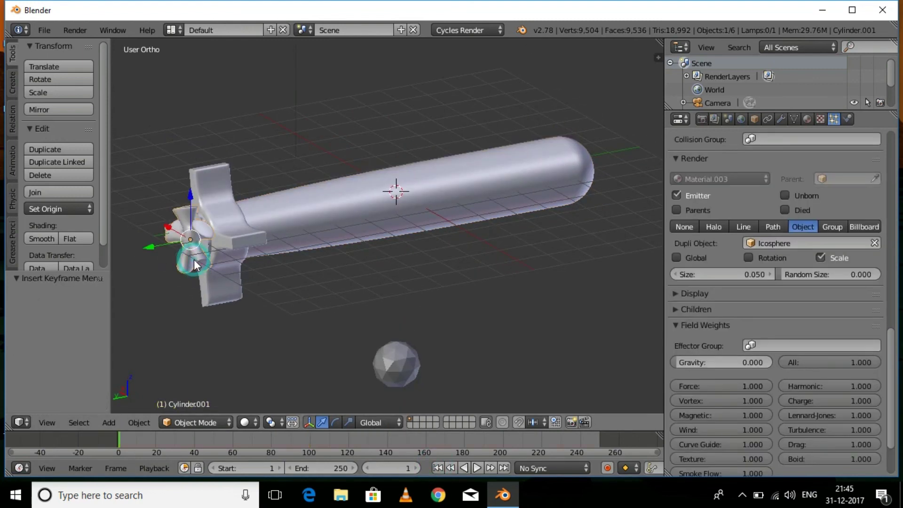
key(i)
click(414, 130)
key(i)
click(397, 142)
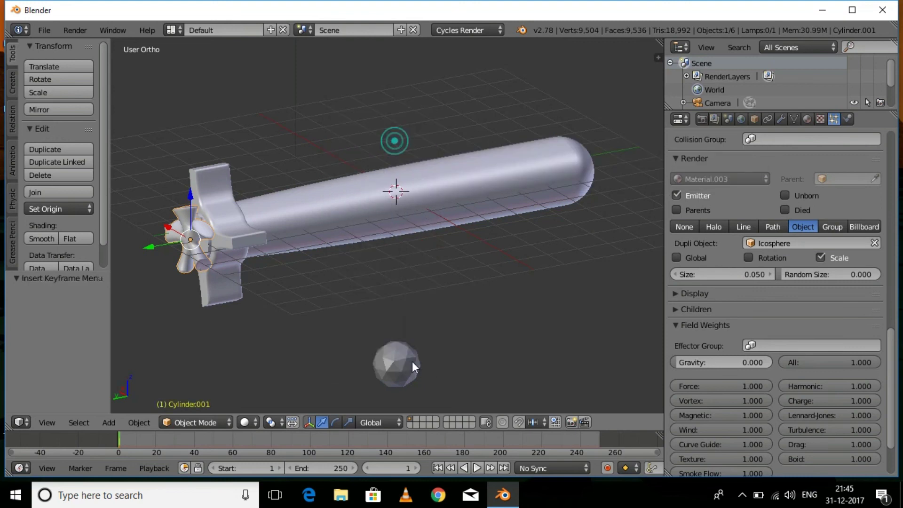
At frame 100, set the propeller's Z rotation to 720° and keyframe it
click(398, 468)
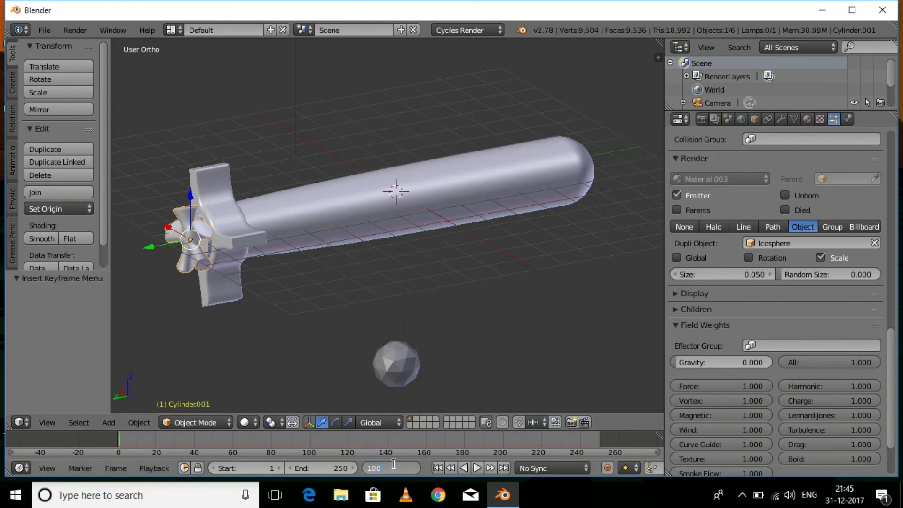
text(100)
key(Return)
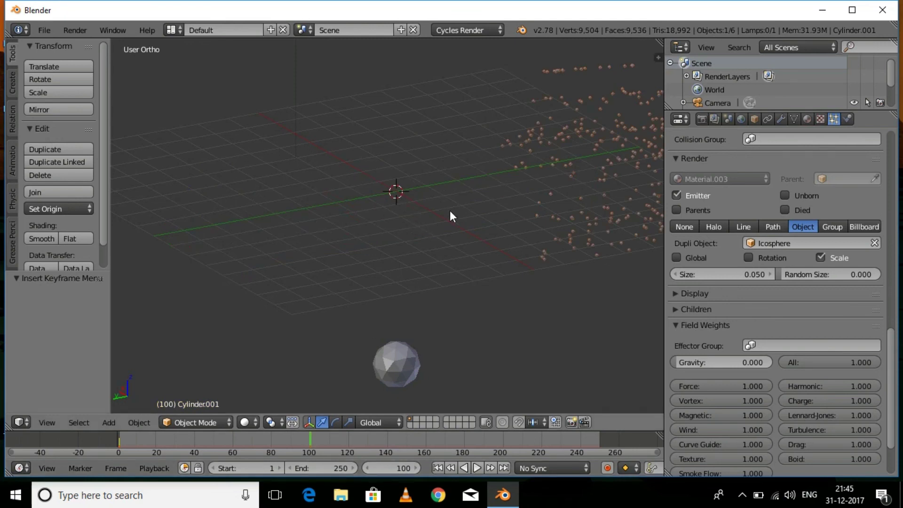
key(n)
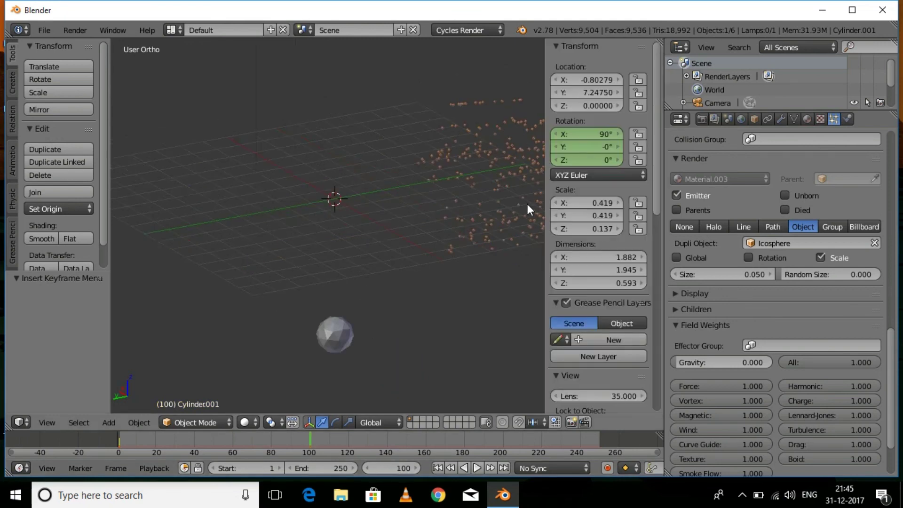
click(574, 159)
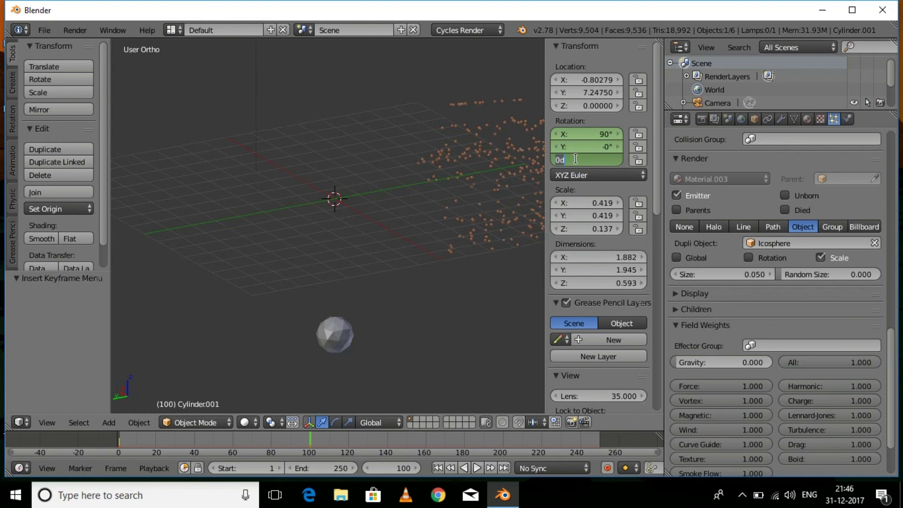
key(Return)
key(i)
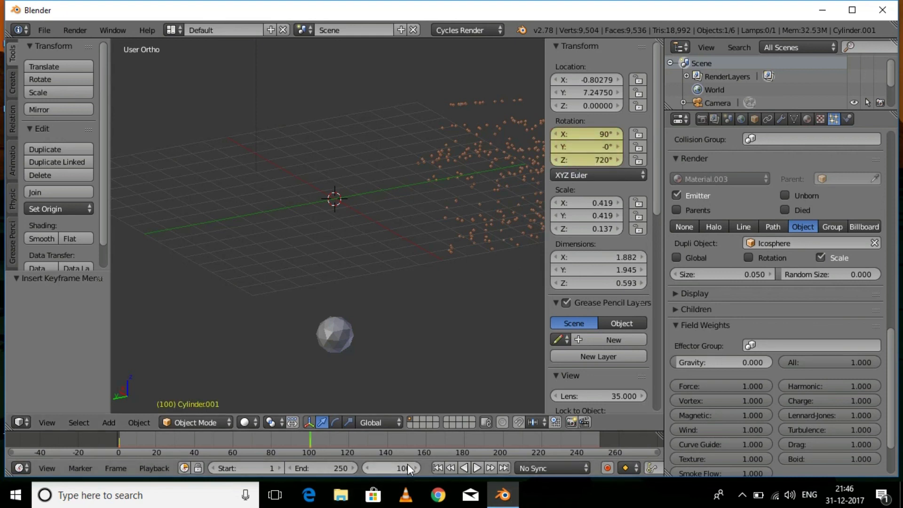
Play the finished torpedo animation from the first frame
click(439, 467)
click(477, 468)
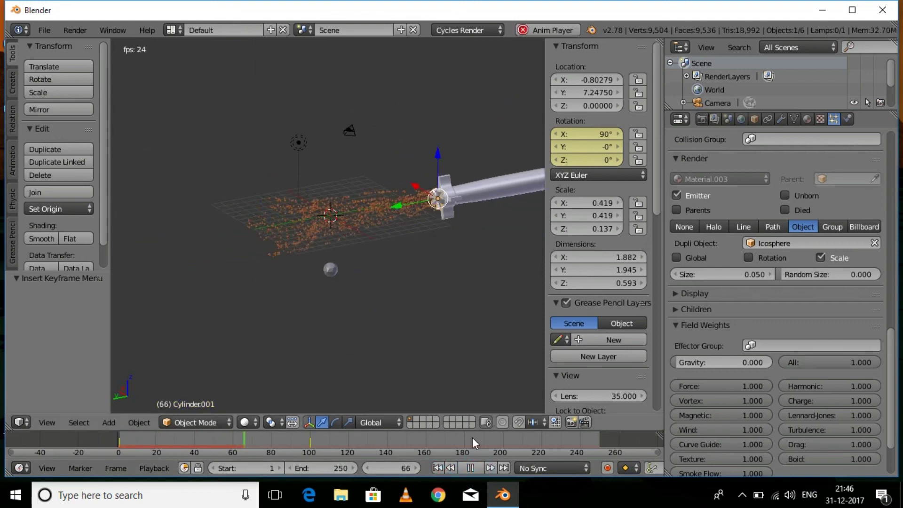
click(470, 466)
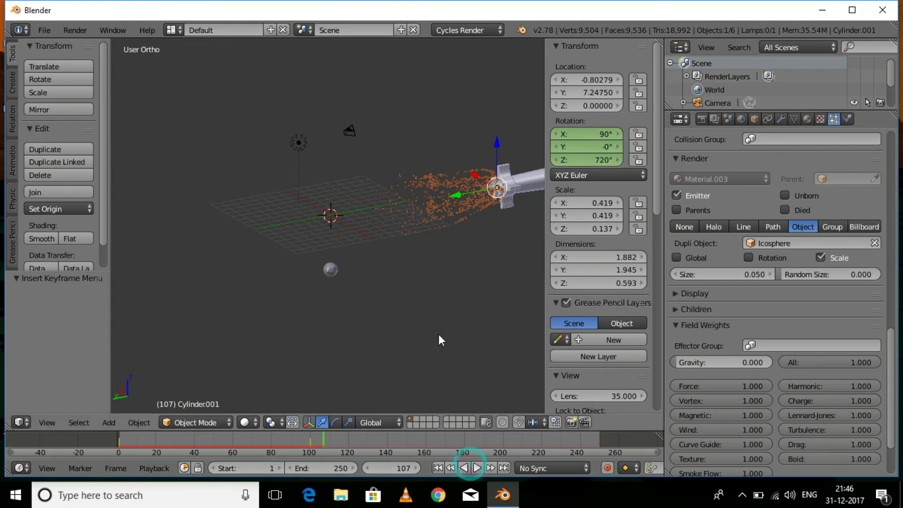
middle_drag(460, 323, 321, 301)
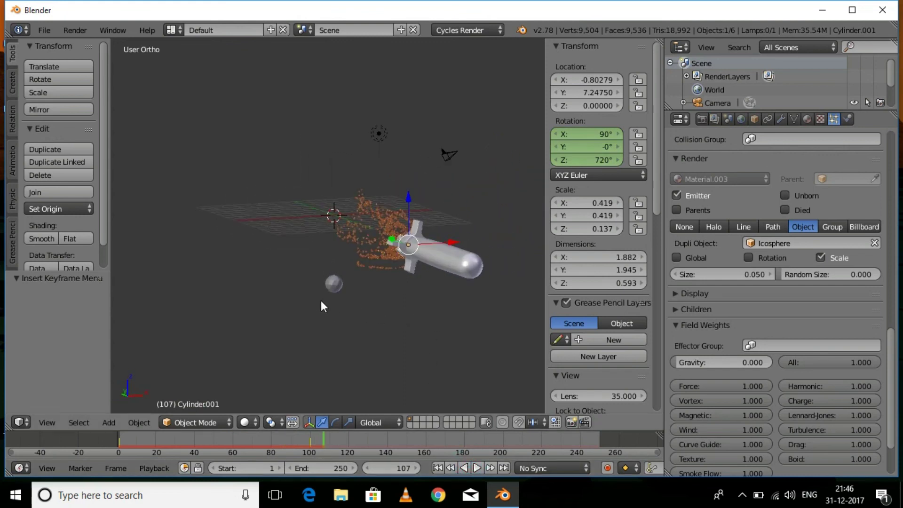
scroll(325, 308, up, 4)
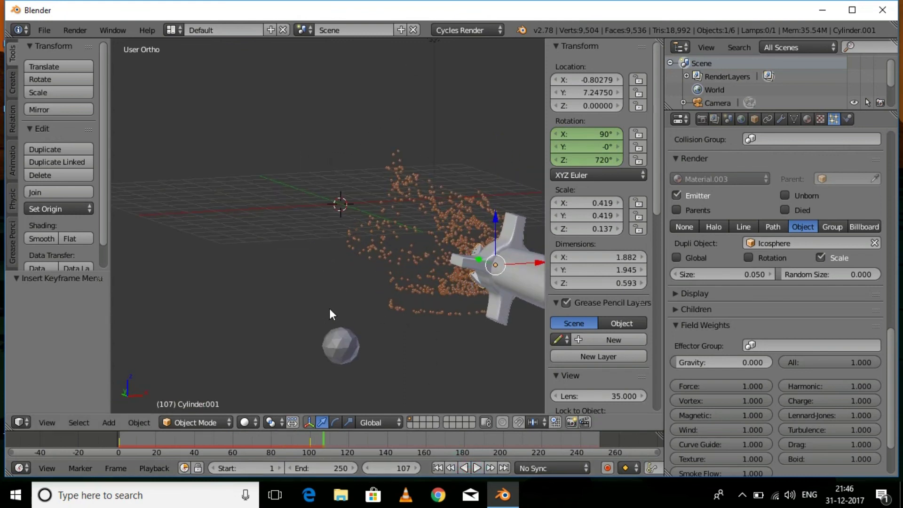